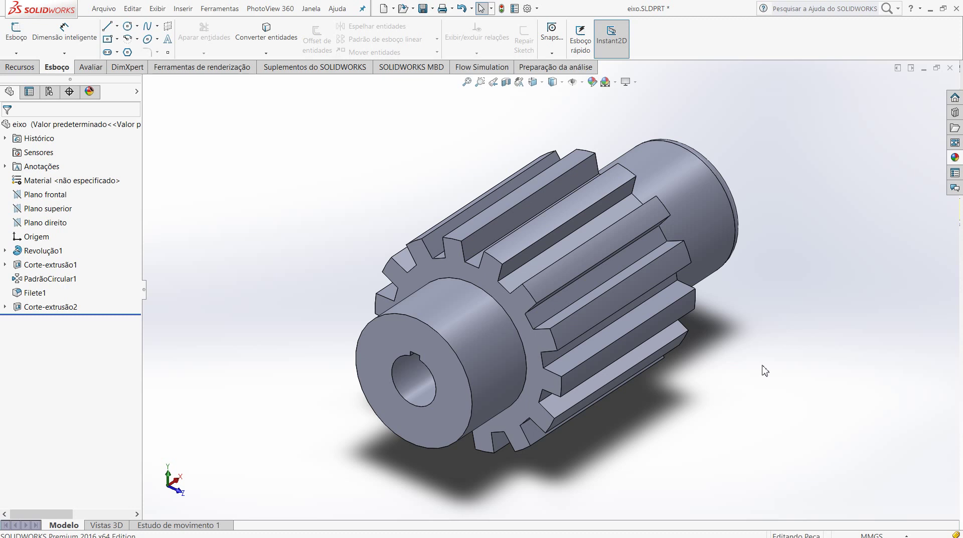
Orbit and zoom around the gear to inspect its hub face, teeth and keyed bore
scroll(724, 333, "down", 2)
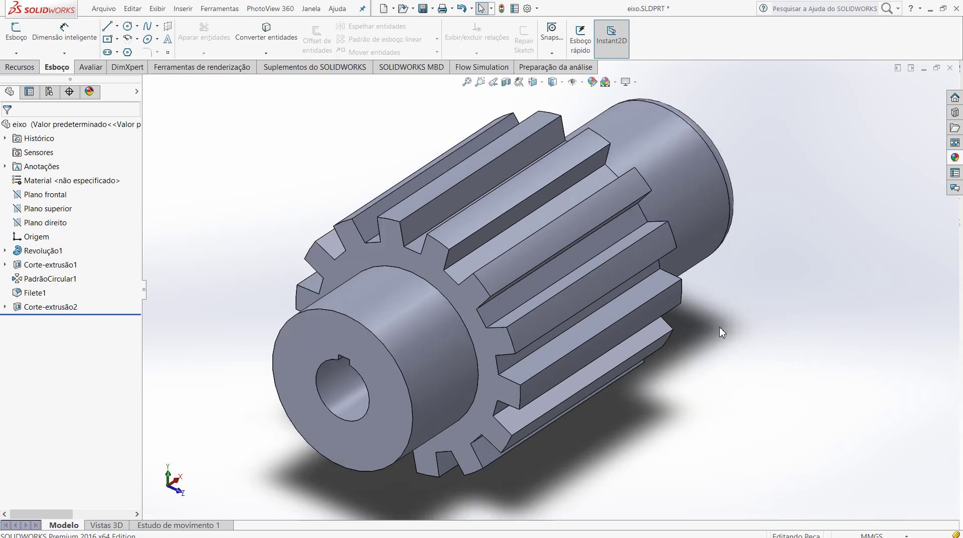
scroll(552, 353, "up", 2)
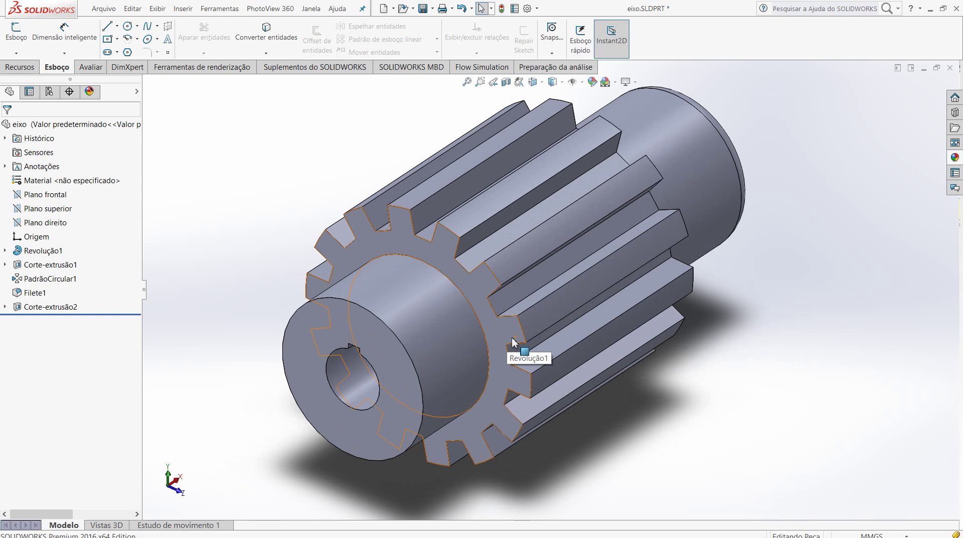
left_click(511, 346)
mouse_move(511, 346)
middle_mouse_down()
mouse_move(493, 302)
mouse_move(436, 324)
mouse_move(421, 360)
middle_mouse_up()
scroll(455, 291, "down", 2)
scroll(688, 252, "up", 2)
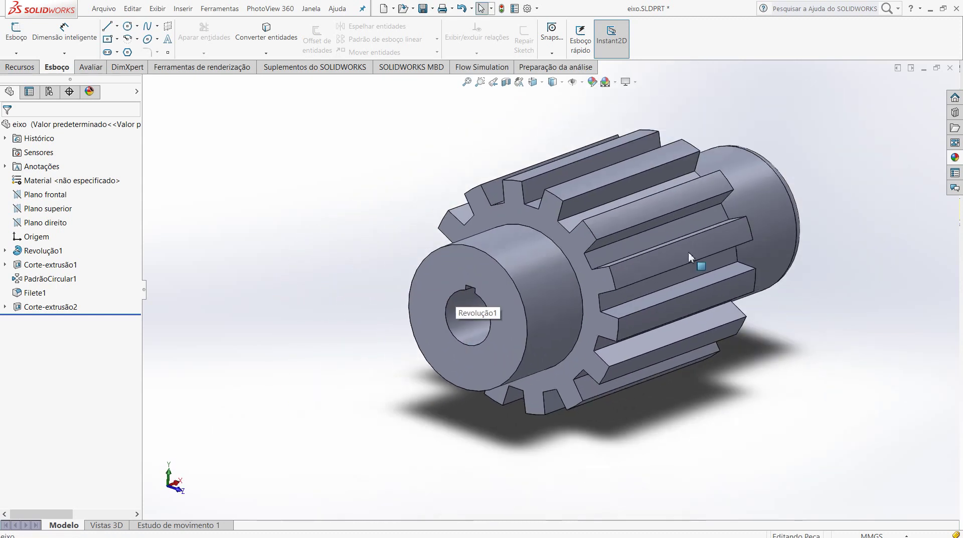
scroll(690, 266, "down", 2)
scroll(691, 266, "down", 3)
left_click(689, 267)
mouse_move(592, 320)
middle_mouse_down()
mouse_move(785, 327)
mouse_move(679, 279)
mouse_move(679, 400)
mouse_move(568, 207)
middle_mouse_up()
scroll(568, 208, "up", 2)
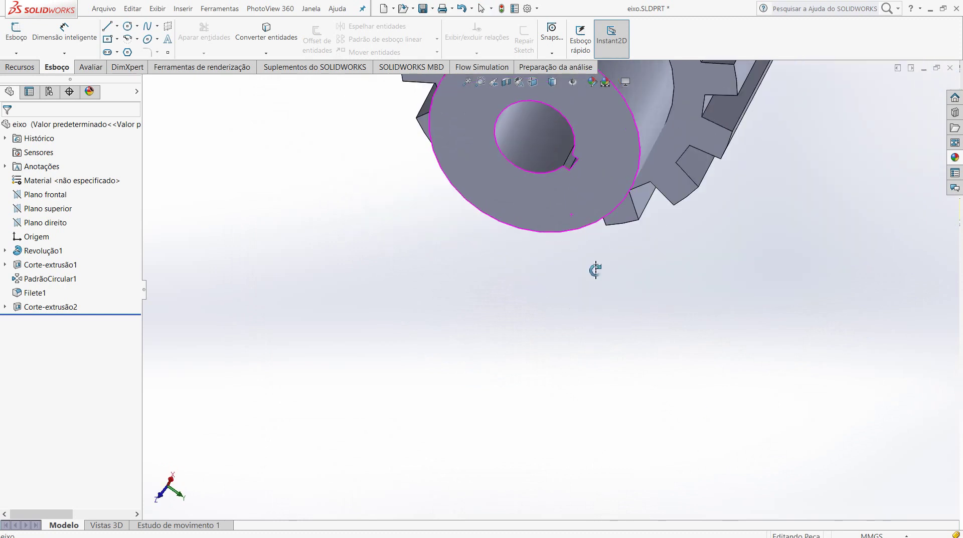
middle_click_drag(595, 269, 618, 207)
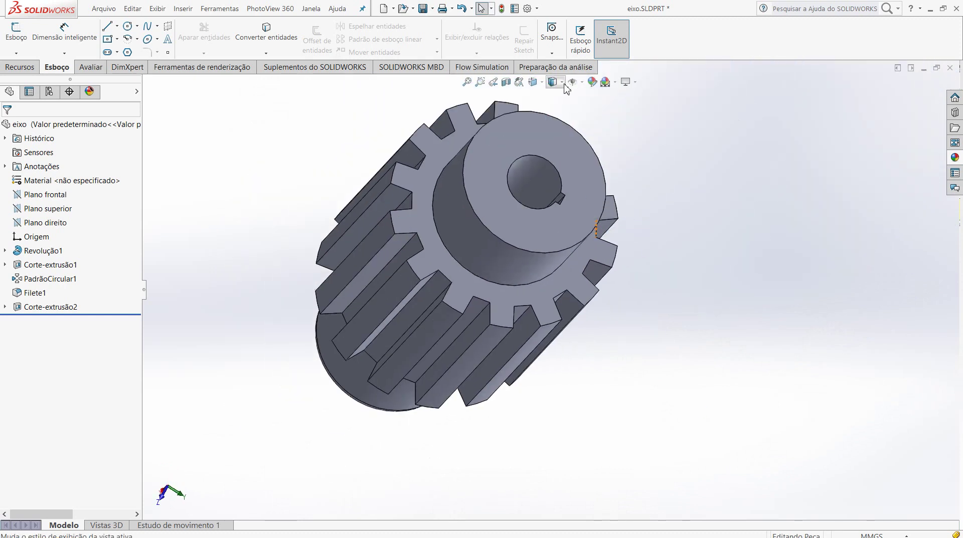
Turn the gear to the isometric view, then orbit and zoom to an oblique angle
left_click(553, 82)
left_click(533, 82)
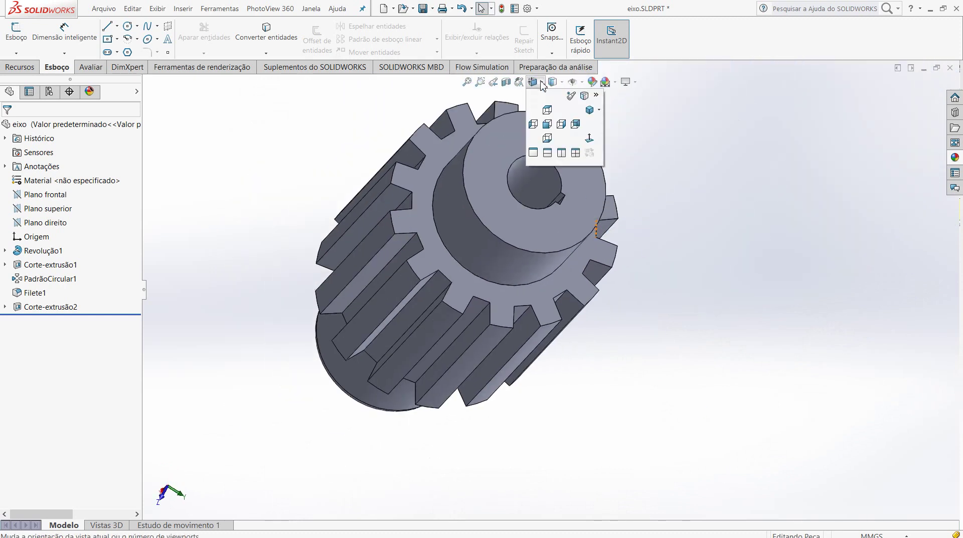
left_click(591, 110)
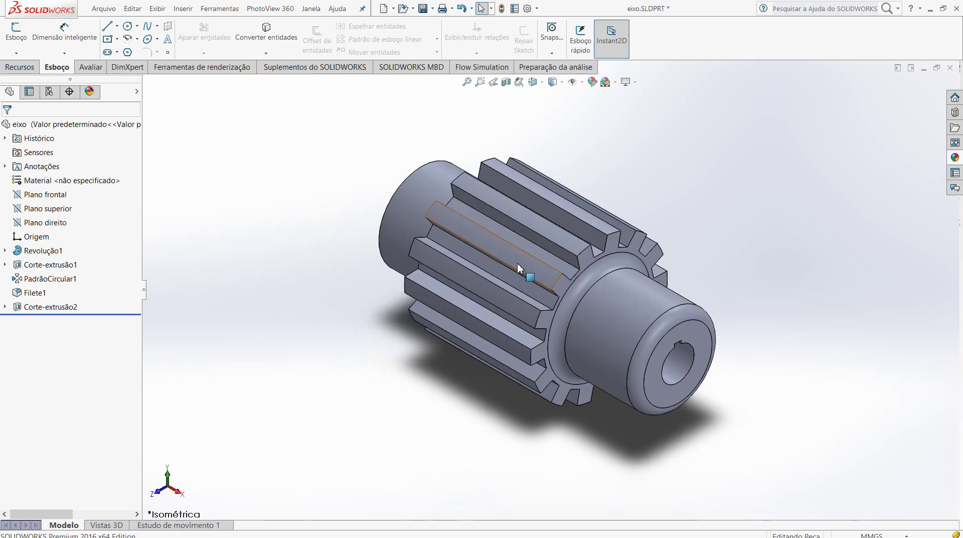
mouse_move(519, 266)
middle_mouse_down()
mouse_move(684, 314)
mouse_move(670, 348)
middle_mouse_up()
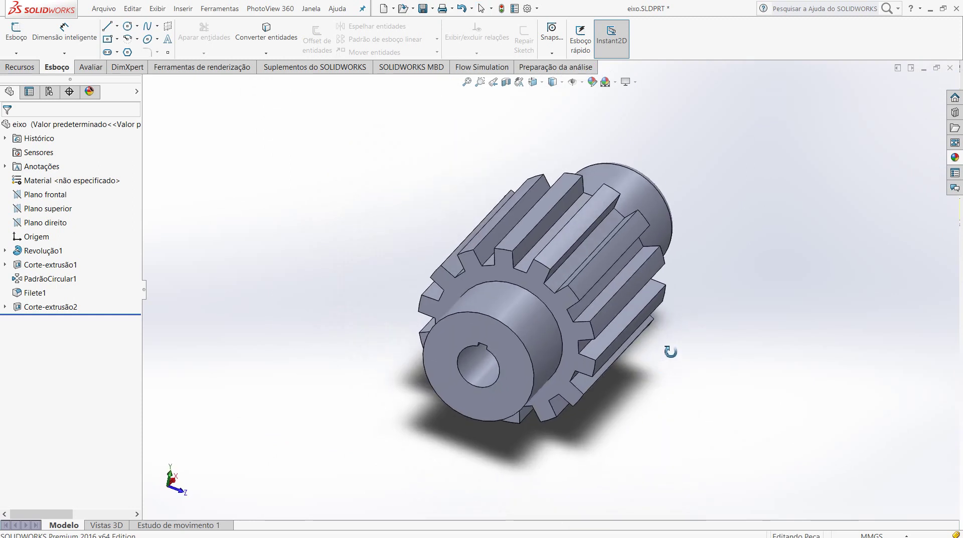
scroll(657, 348, "down", 2)
scroll(592, 307, "up", 2)
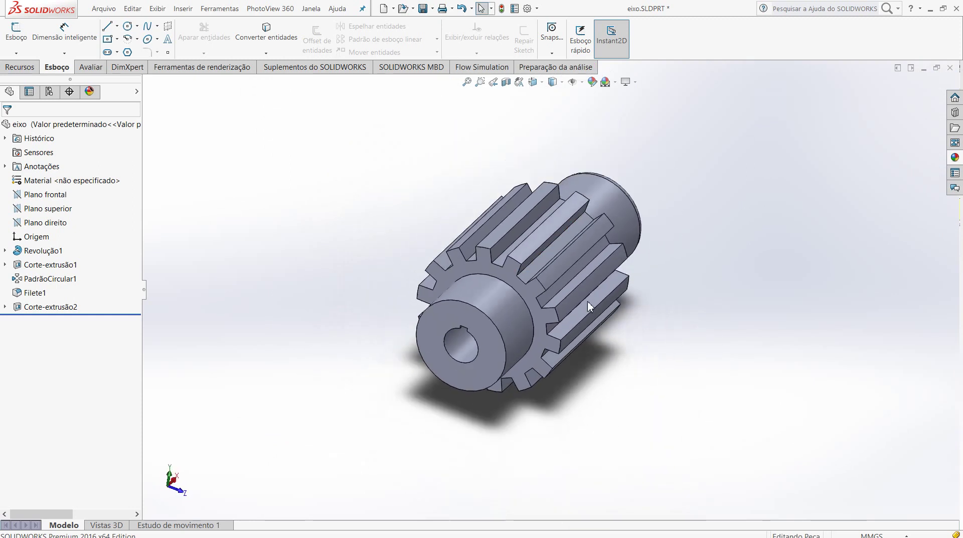
scroll(351, 267, "down", 3)
scroll(348, 266, "down", 1)
scroll(421, 302, "up", 1)
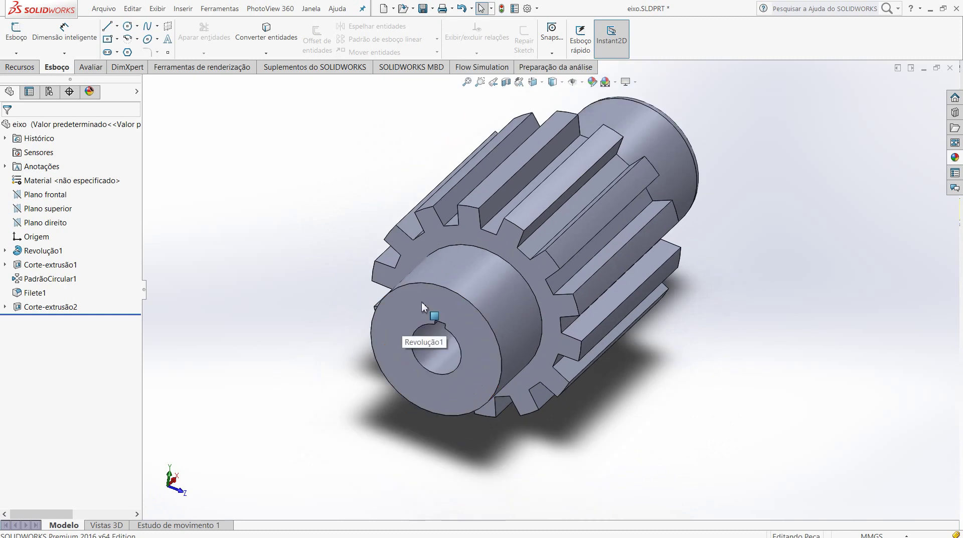
middle_click_drag(508, 311, 468, 314)
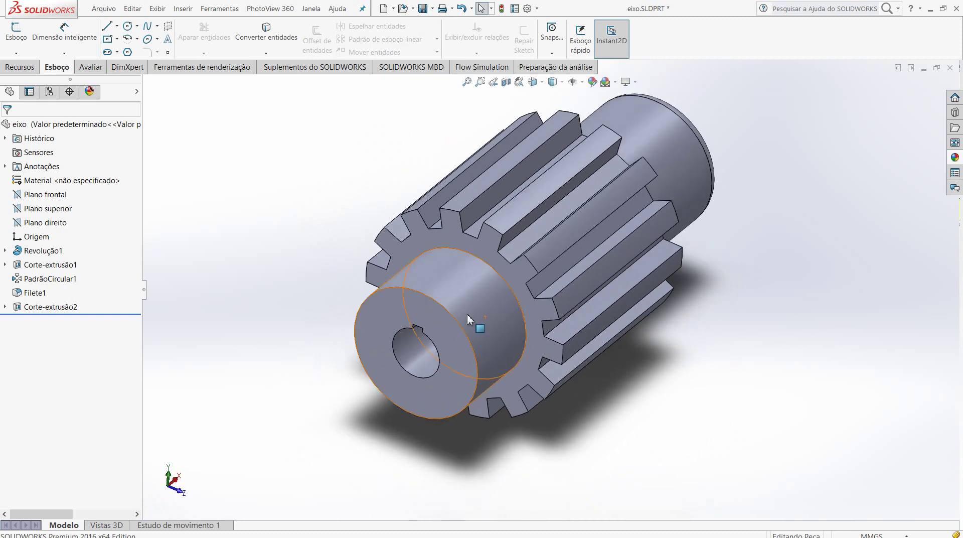
scroll(467, 315, "down", 1)
scroll(473, 296, "up", 1)
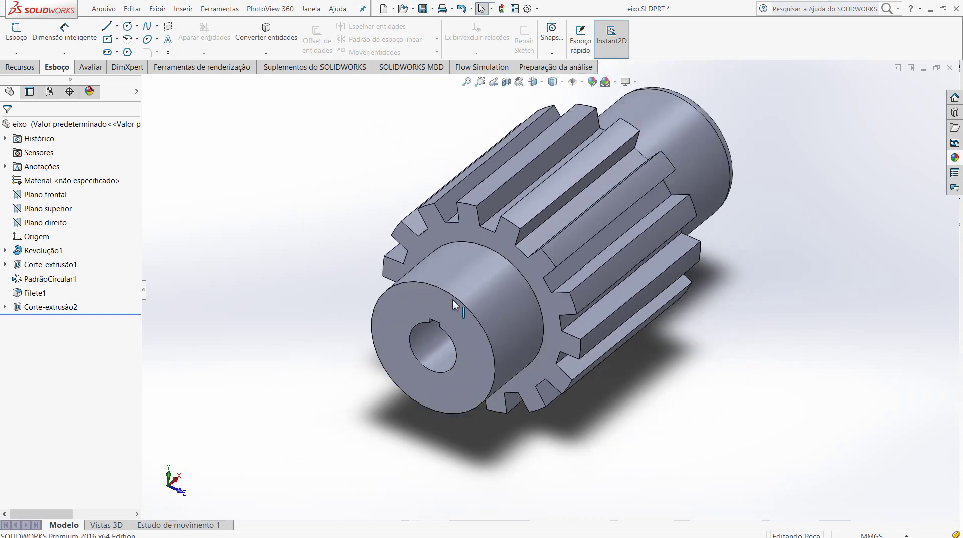
Start a Rosca thread feature from the Hole Wizard list and ready the hub edge as its start
left_click(26, 70)
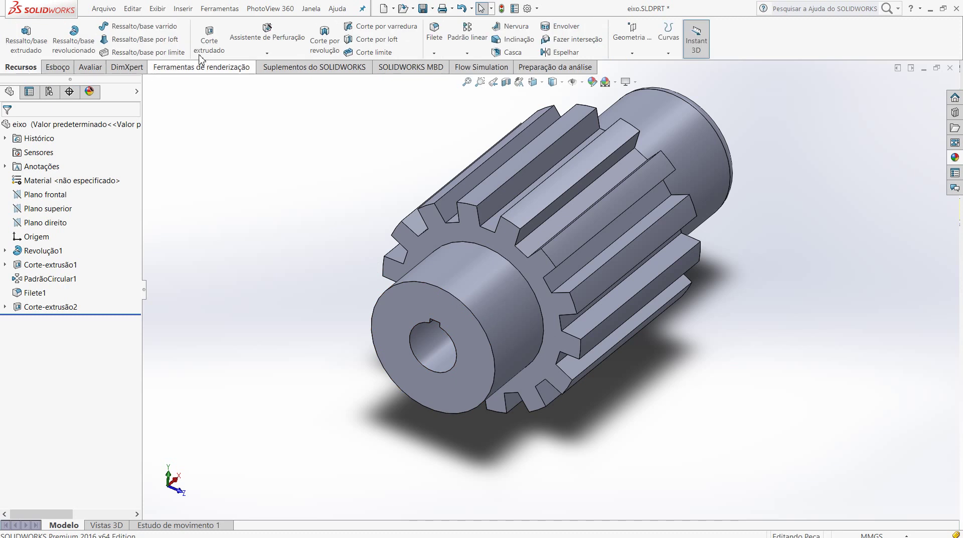
left_click(274, 56)
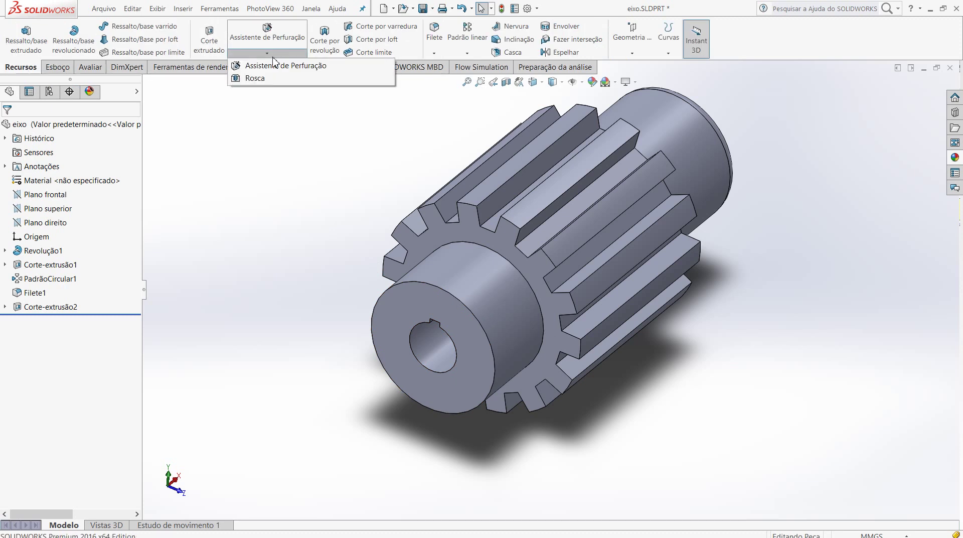
left_click(256, 78)
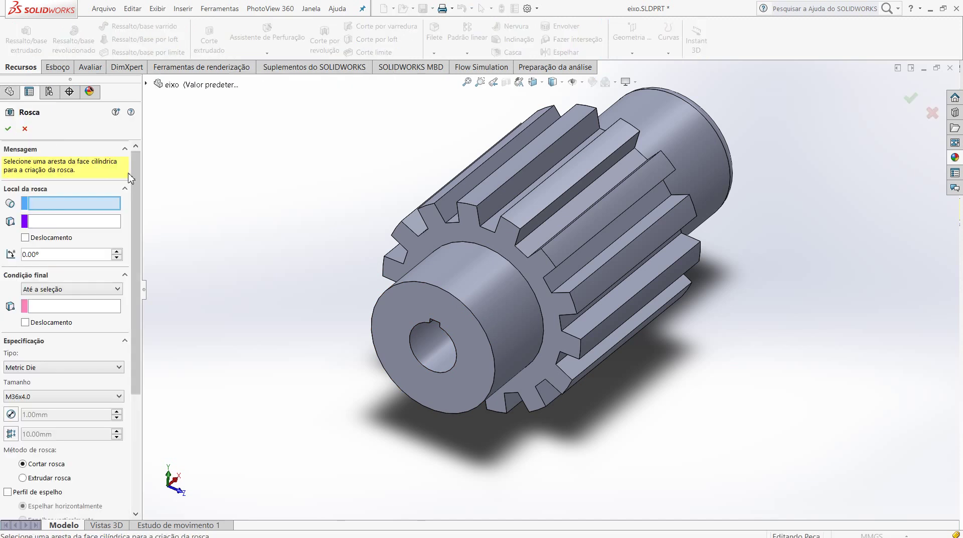
mouse_move(136, 168)
left_mouse_down()
mouse_move(136, 306)
mouse_move(136, 170)
left_mouse_up()
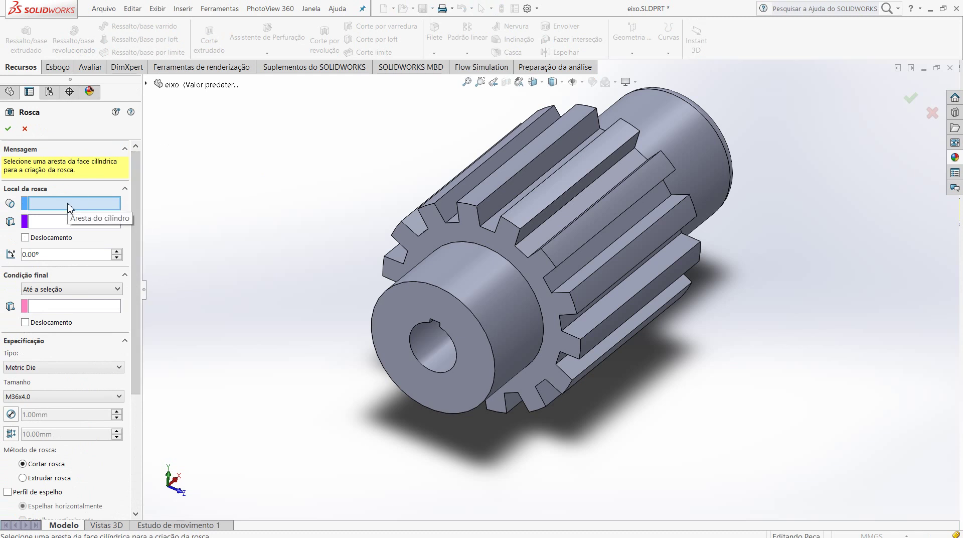
left_click(69, 207)
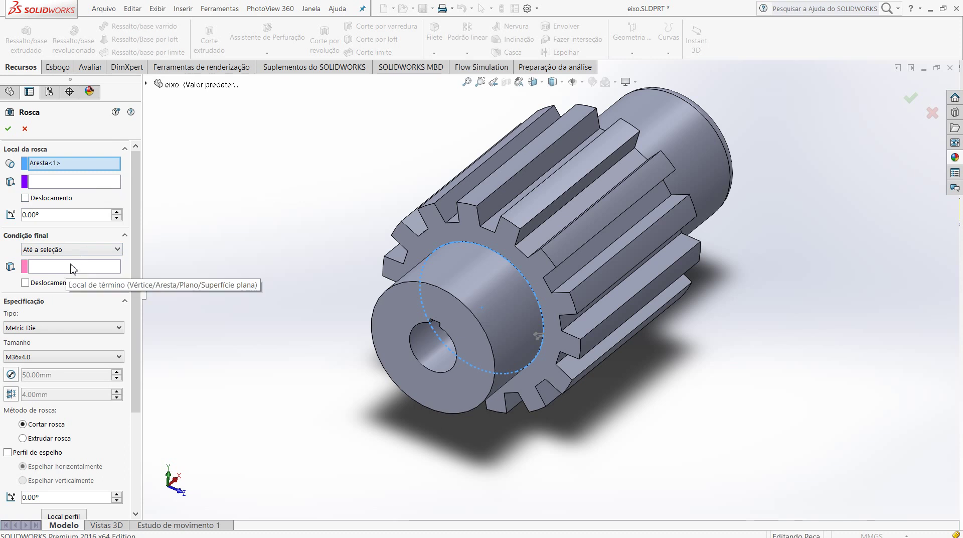
Try Cego thread depths of 10 mm and 30 mm, then switch the end condition to Até a seleção
left_click(85, 250)
left_click(81, 260)
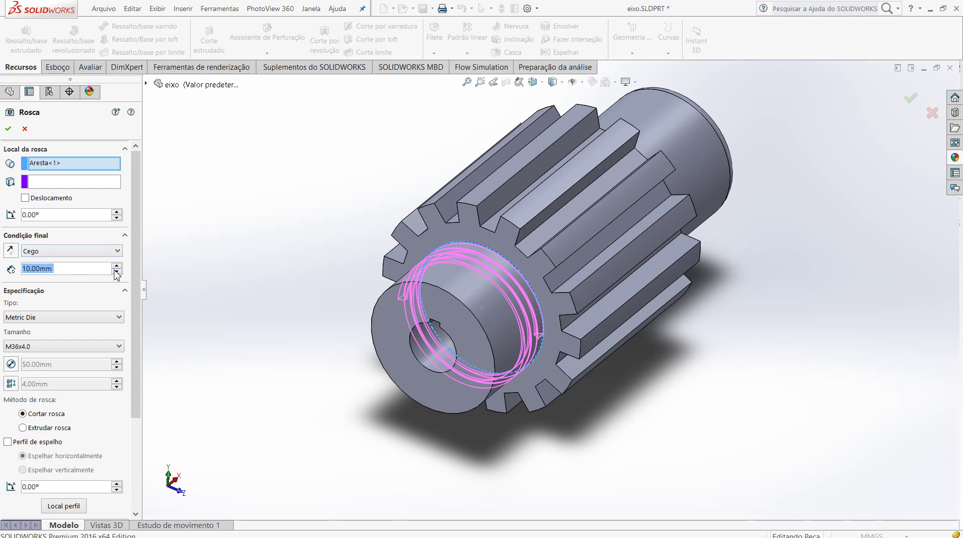
left_click(117, 266)
left_click(117, 266)
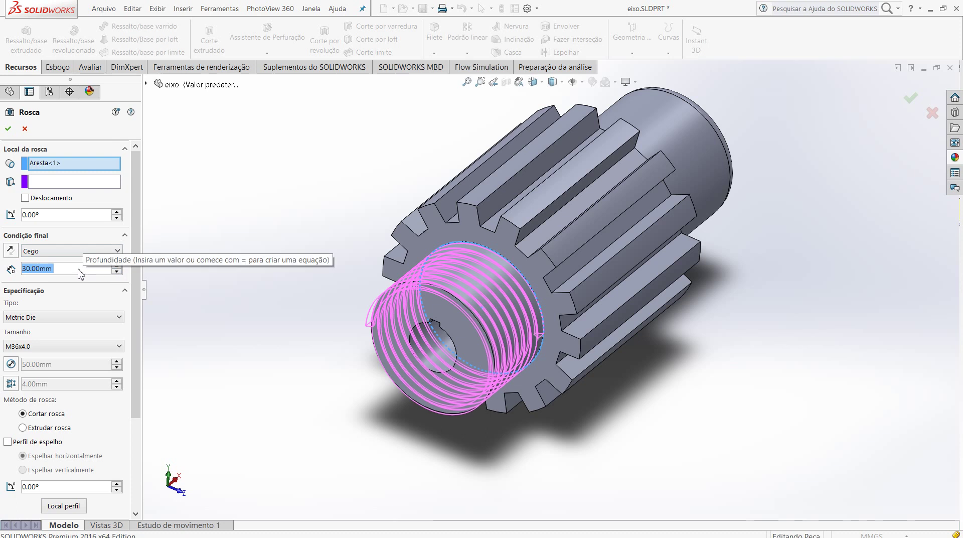
left_click(120, 272)
left_click(119, 271)
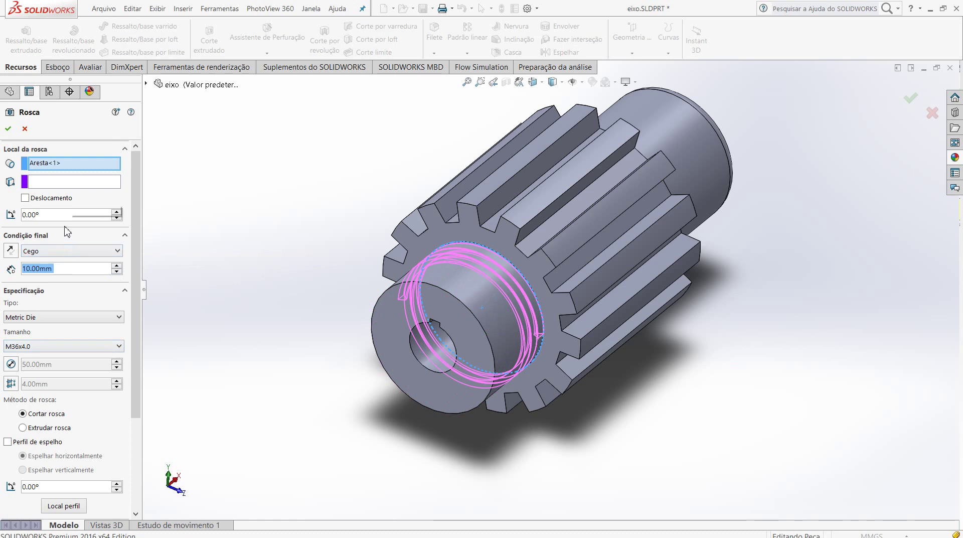
left_click(77, 251)
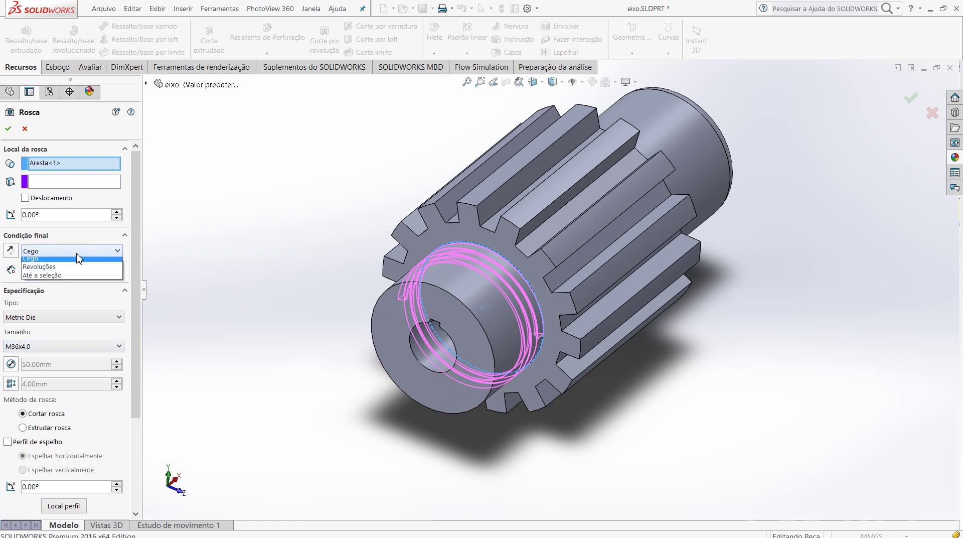
left_click(64, 279)
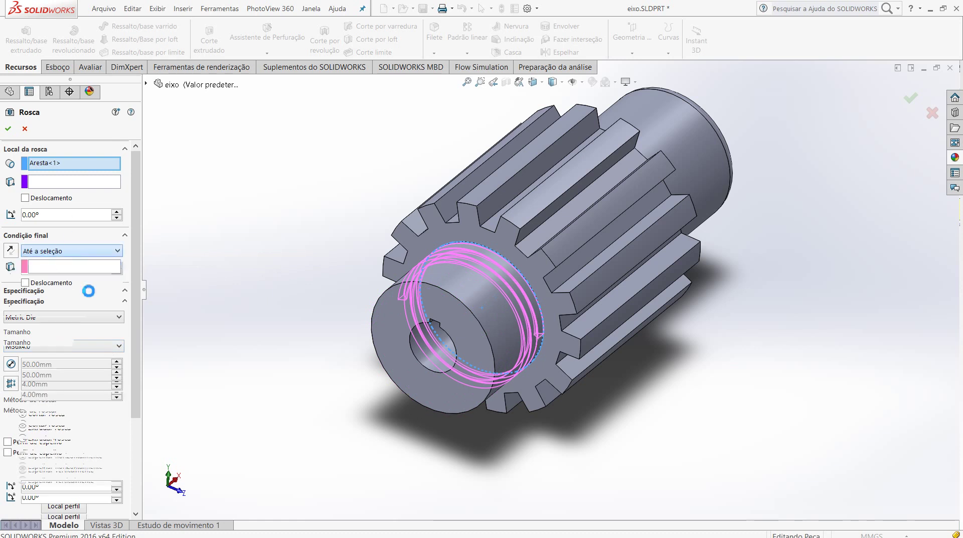
End the thread at the hub's front face and orbit to inspect the preview
left_click(401, 309)
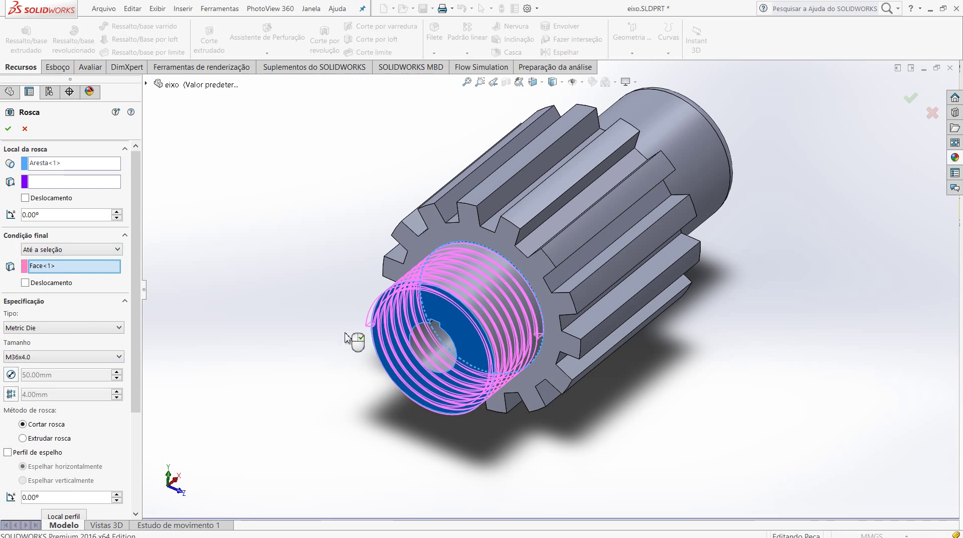
middle_click_drag(305, 317, 331, 326)
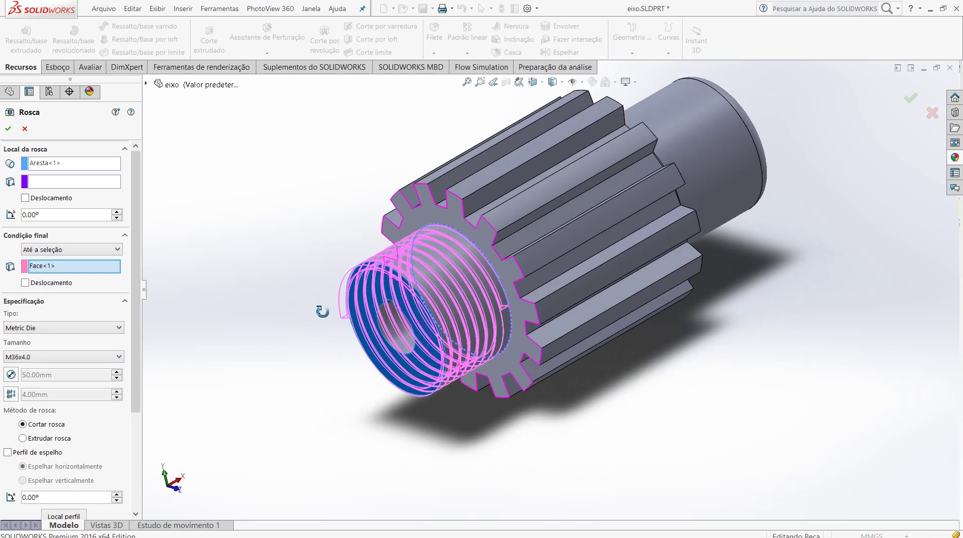
scroll(408, 284, "down", 3)
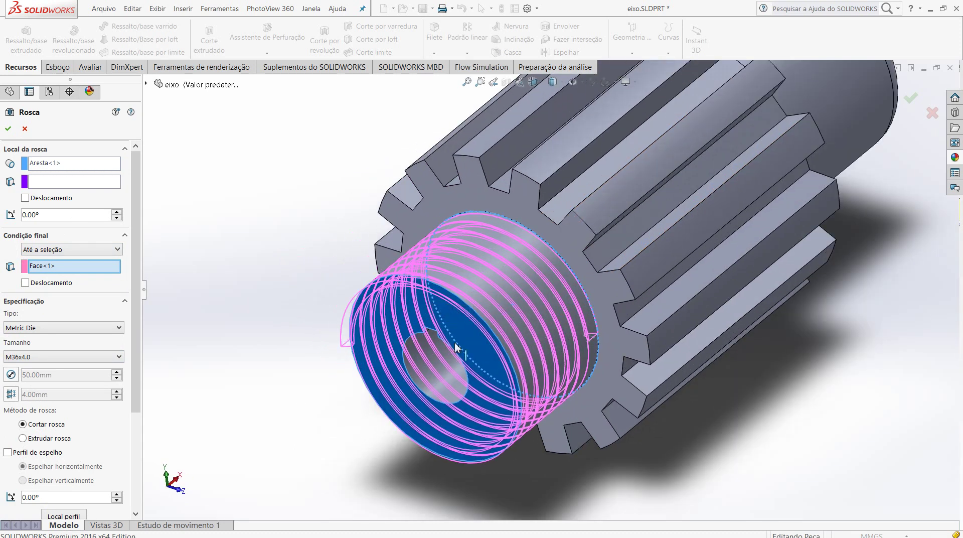
scroll(439, 389, "up", 1)
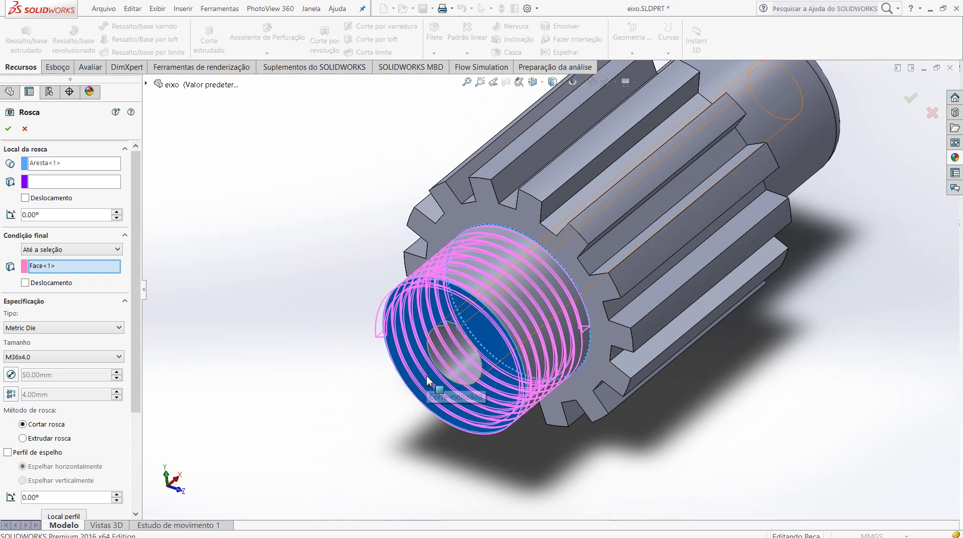
Override the thread pitch, trying 14 mm and 5 mm before settling on 6.00mm
left_click(10, 394)
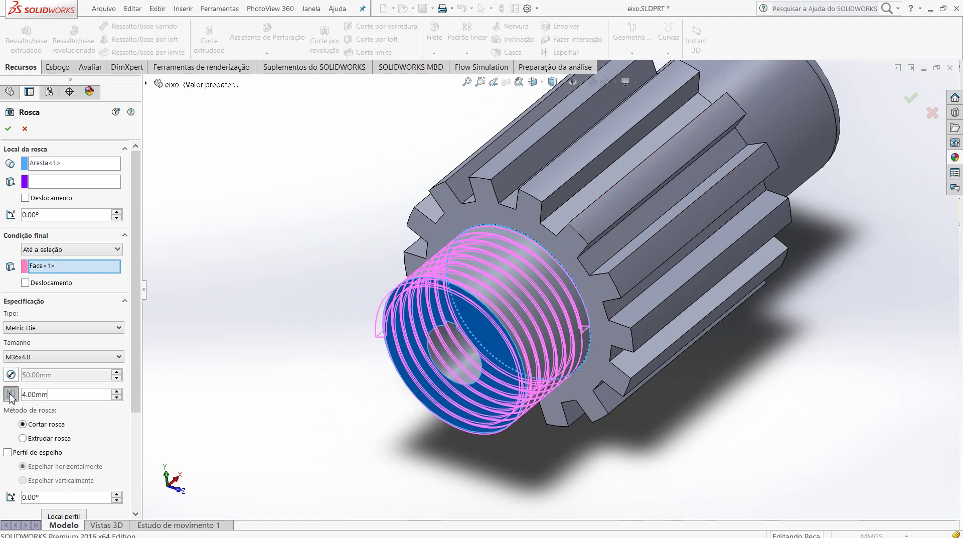
left_click(117, 398)
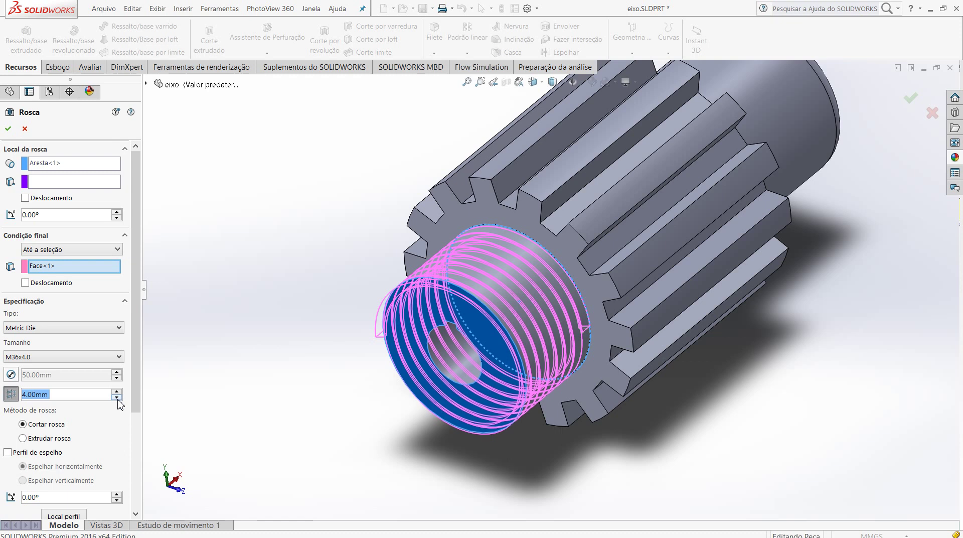
left_click(118, 399)
left_click(117, 399)
left_click(117, 398)
left_click(116, 391)
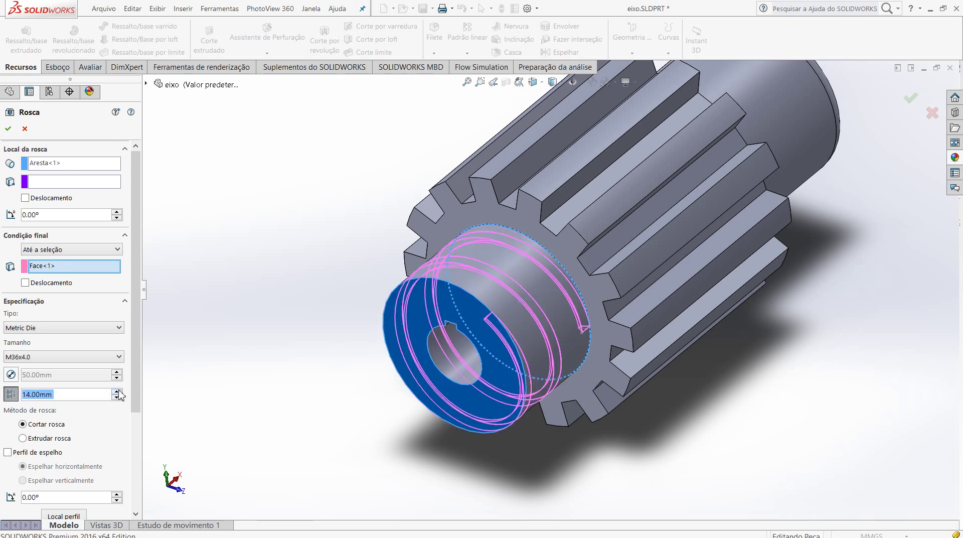
left_click(88, 396)
double_click(86, 396)
type("5")
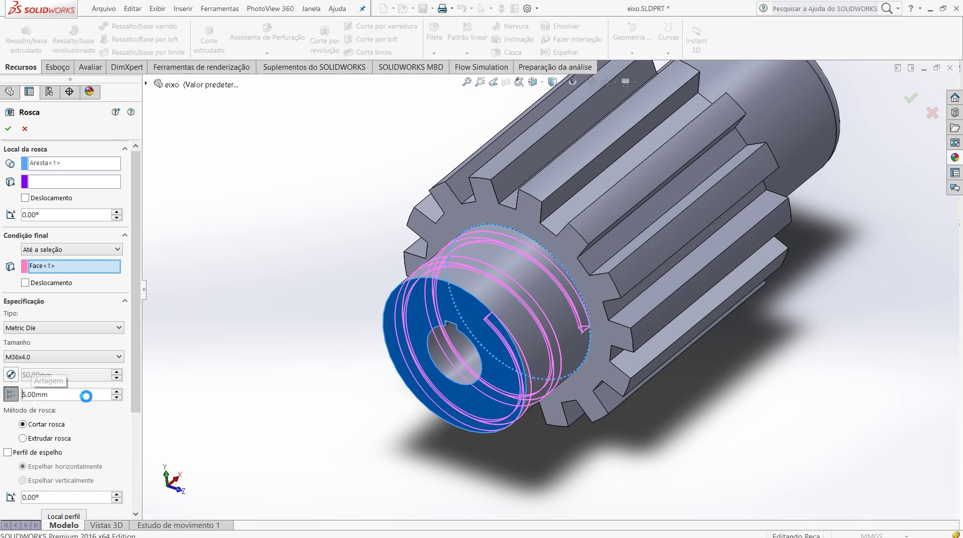
key("Return")
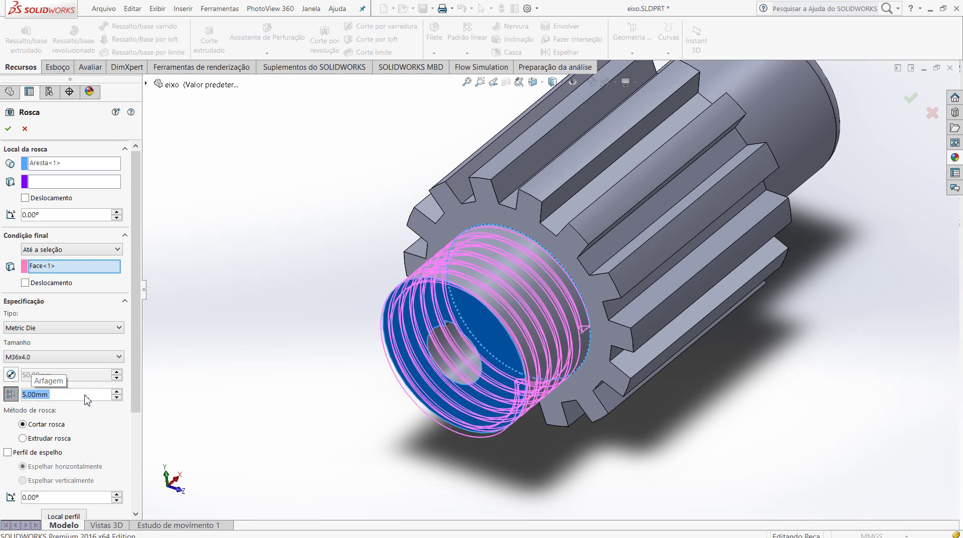
type("6")
key("Return")
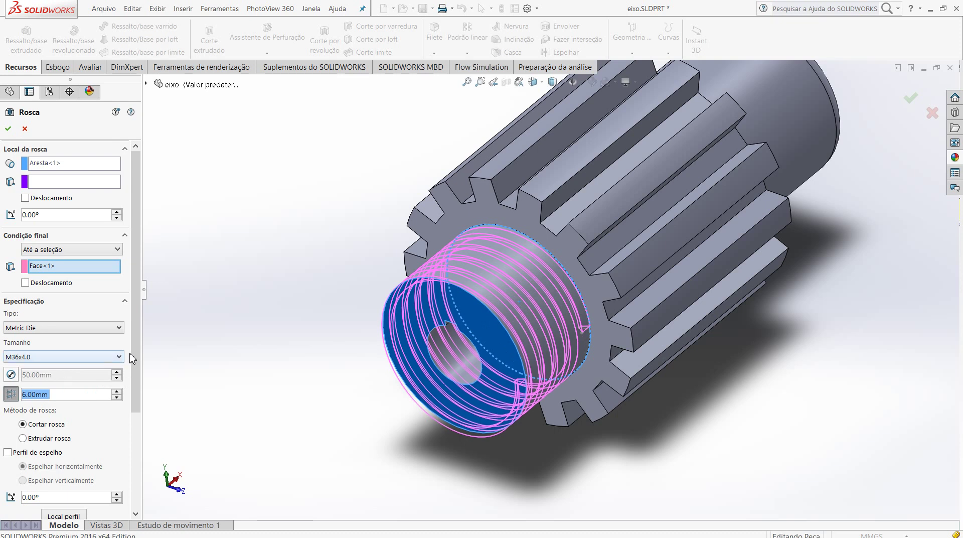
Keep Metric Die as the thread type and pick M36x2.0 from the size list
scroll(136, 359, "down", 2)
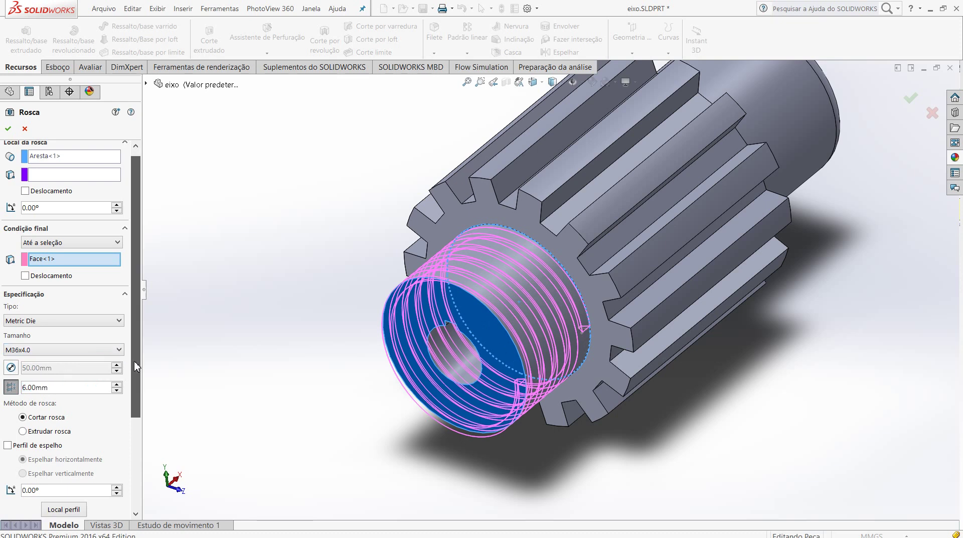
left_click(119, 291)
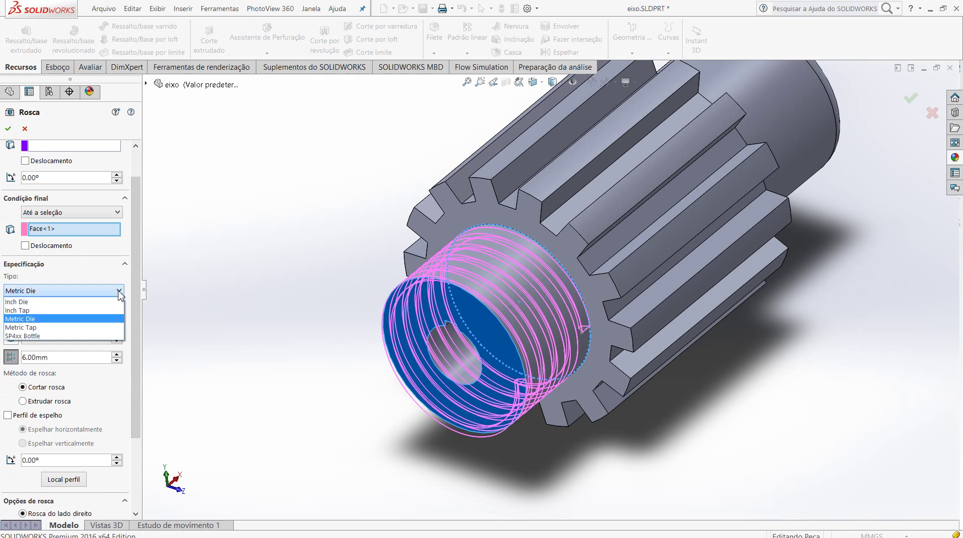
left_click(32, 319)
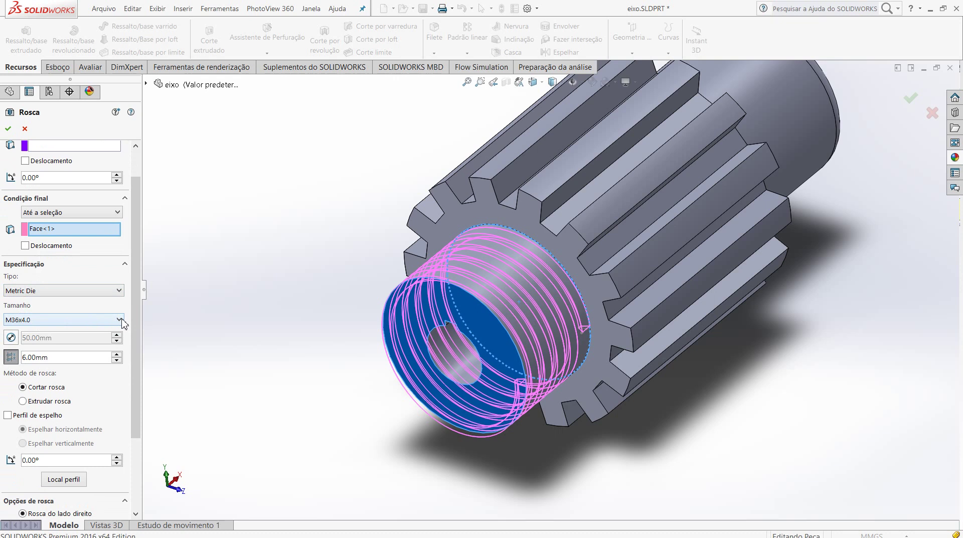
left_click(122, 319)
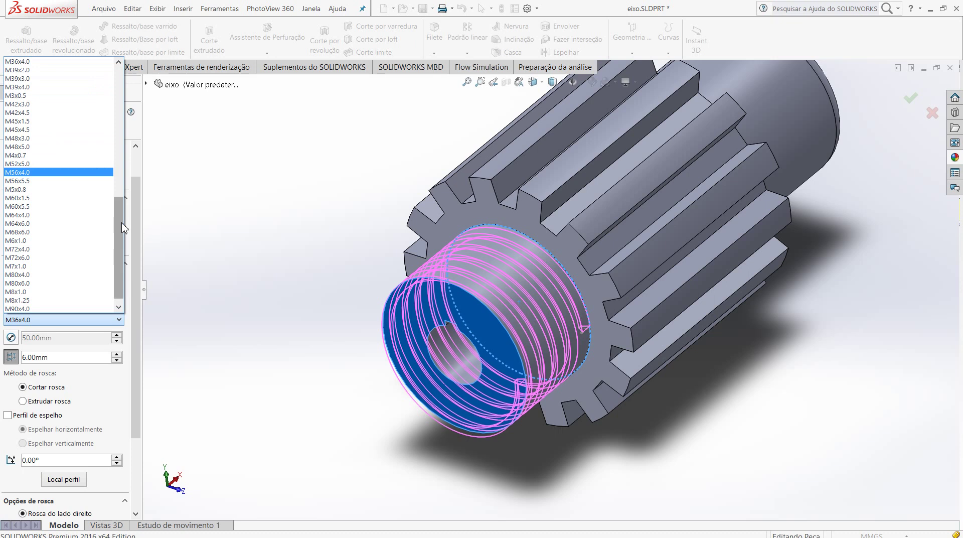
mouse_move(122, 228)
left_mouse_down()
mouse_move(122, 77)
mouse_move(121, 217)
left_mouse_up()
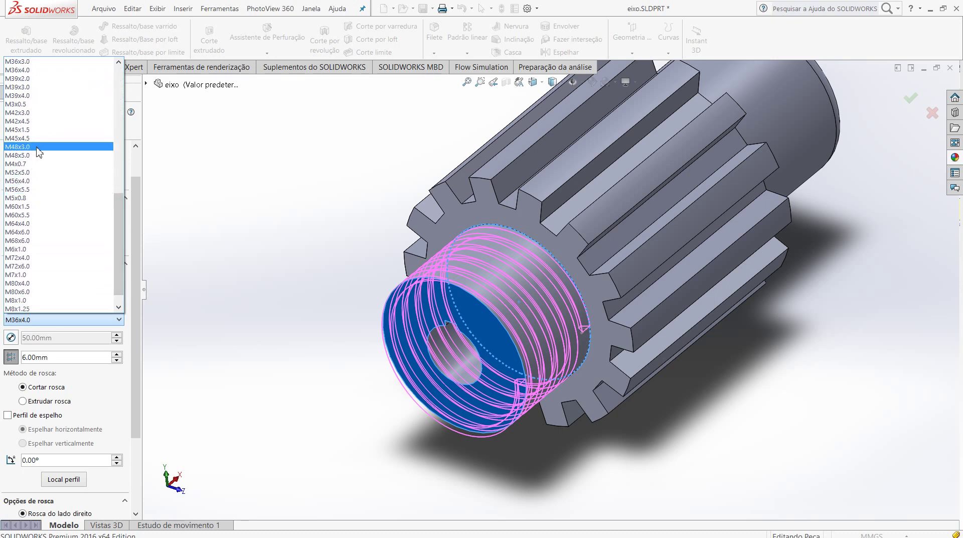
scroll(115, 195, "up", 1)
scroll(114, 194, "up", 1)
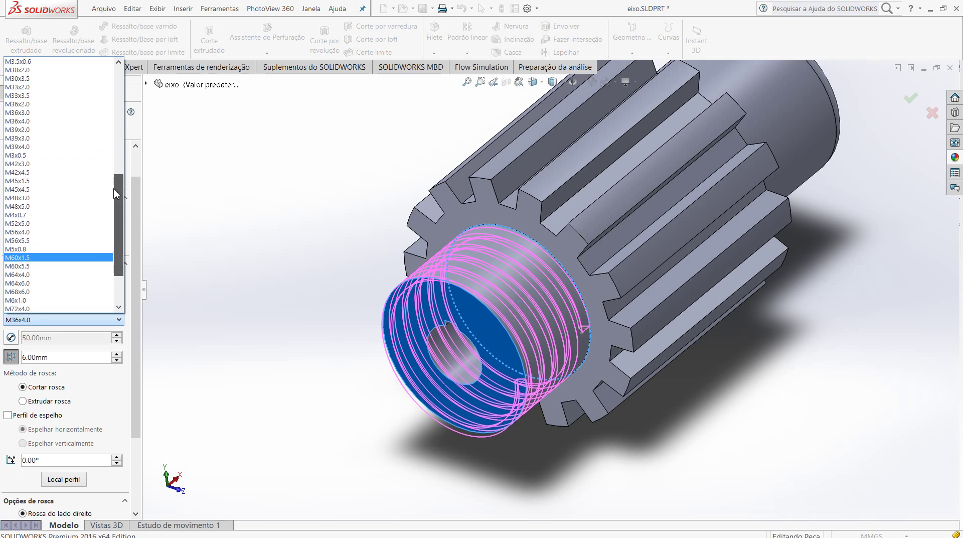
left_click(21, 106)
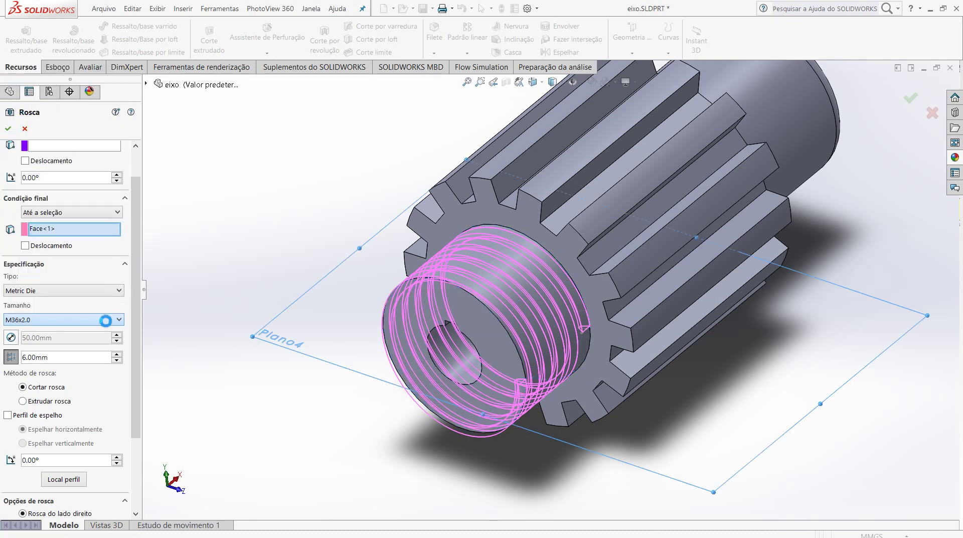
Change the thread pitch to 4.00mm
left_click(61, 356)
left_click(75, 356)
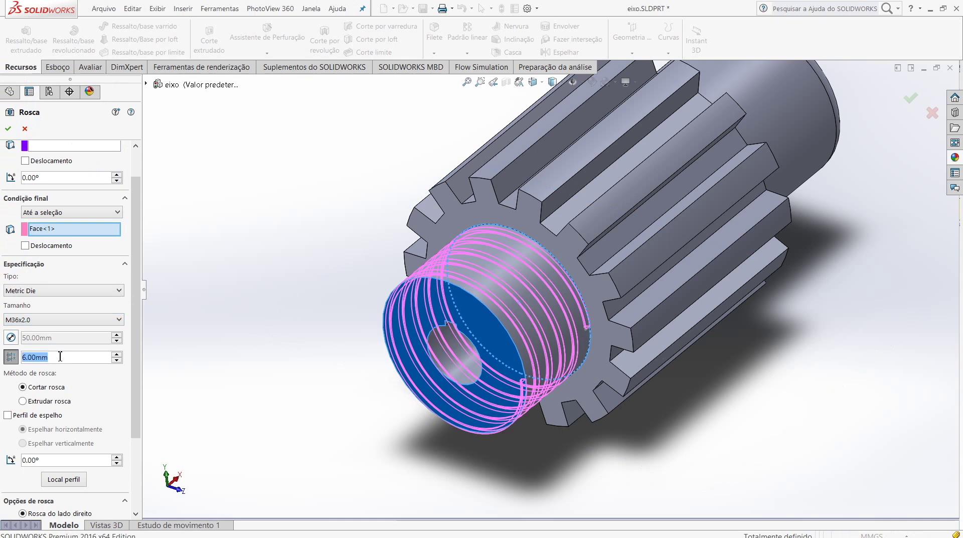
double_click(24, 357)
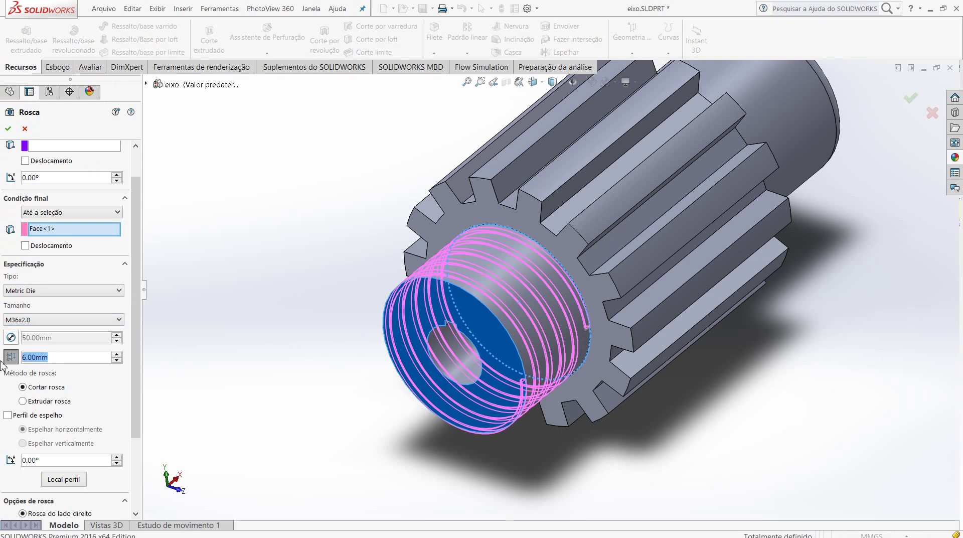
type("4")
key("Return")
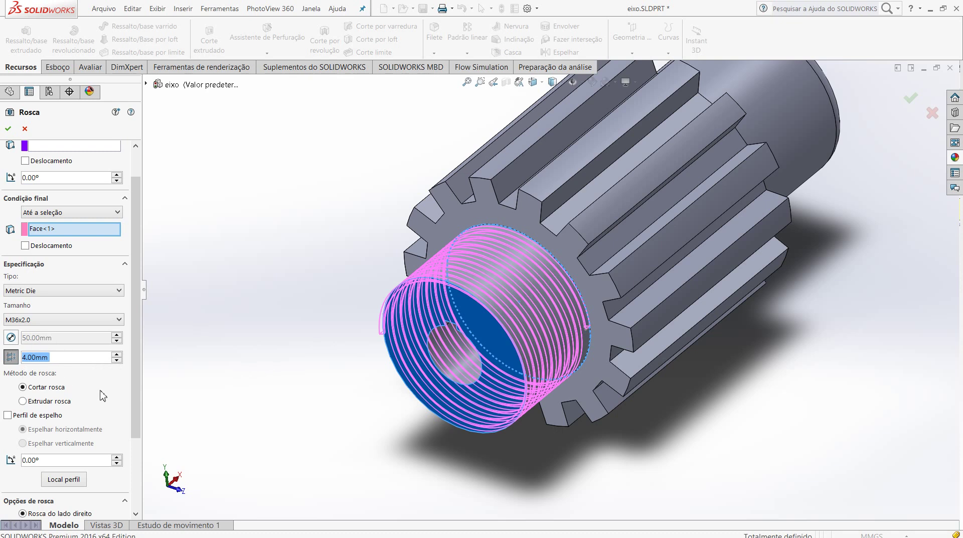
Switch the thread method to Extrudar rosca
left_click(24, 401)
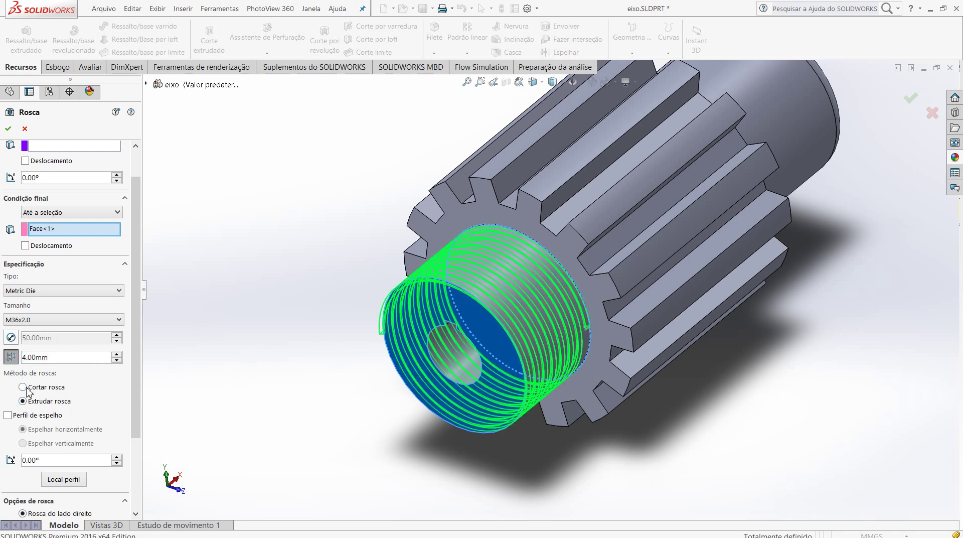
left_click(22, 388)
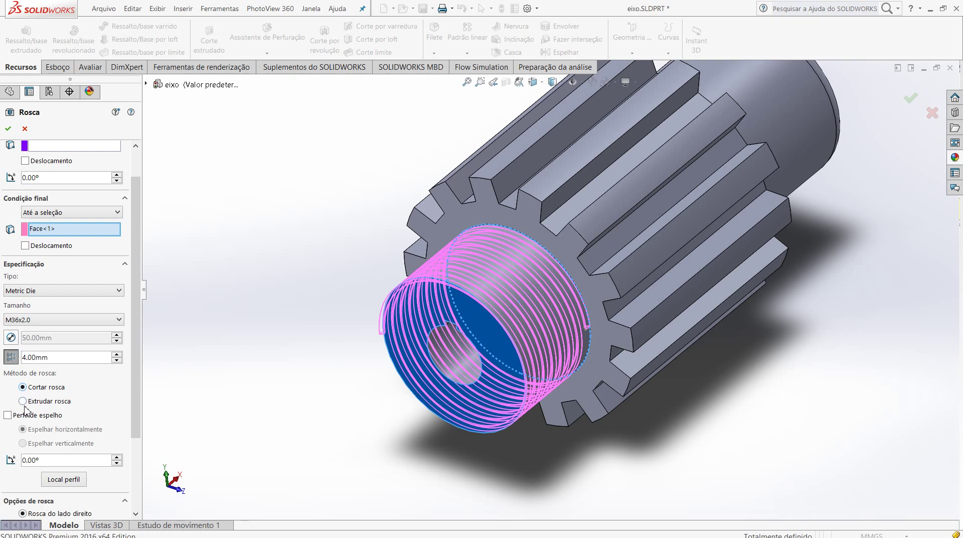
left_click(23, 401)
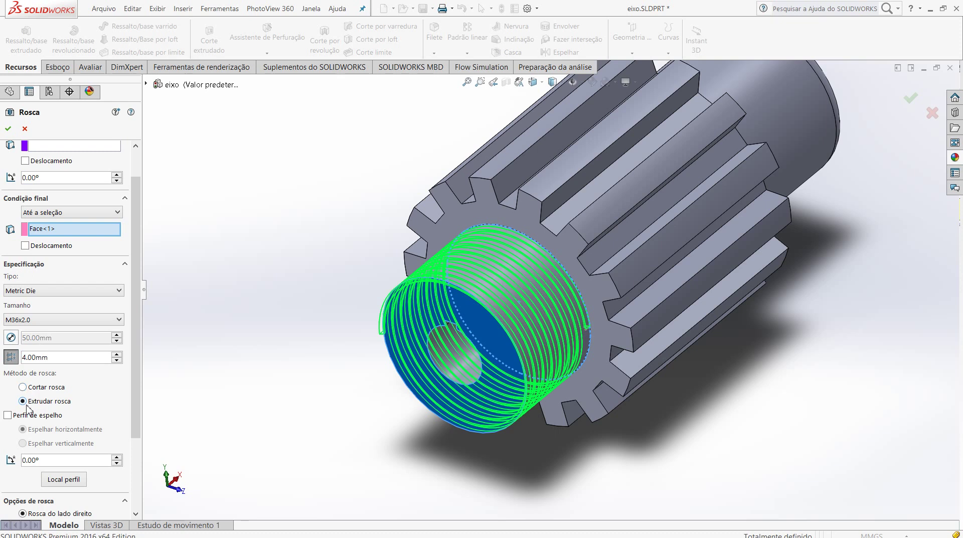
After the extruded thread fails, revert to Cortar rosca and accept the thread as Rosca4
left_click(8, 129)
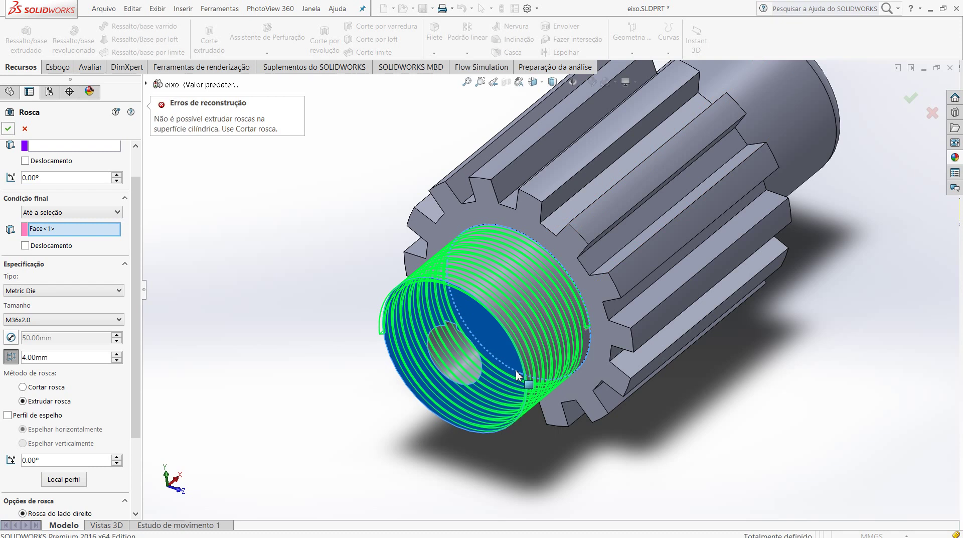
left_click(22, 387)
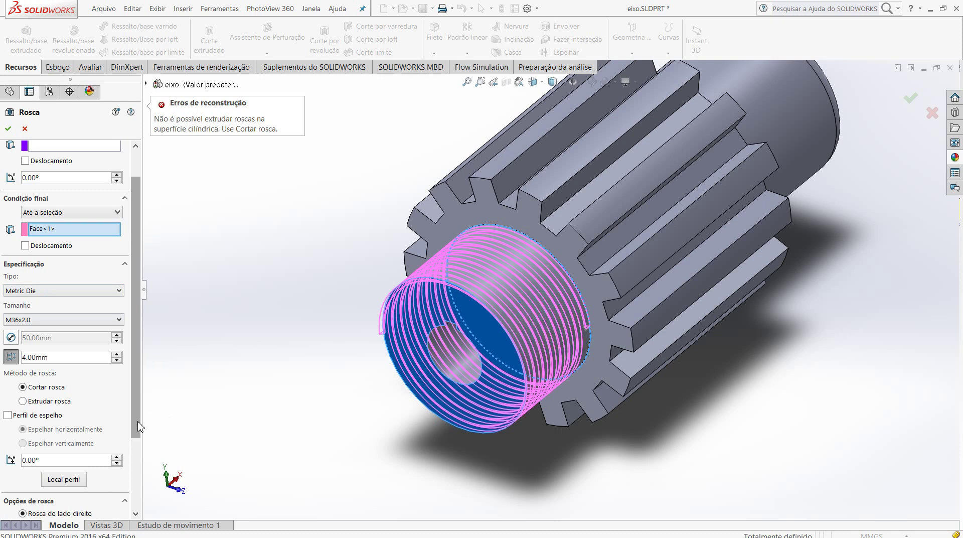
mouse_move(141, 427)
left_mouse_down()
mouse_move(140, 481)
mouse_move(159, 351)
left_mouse_up()
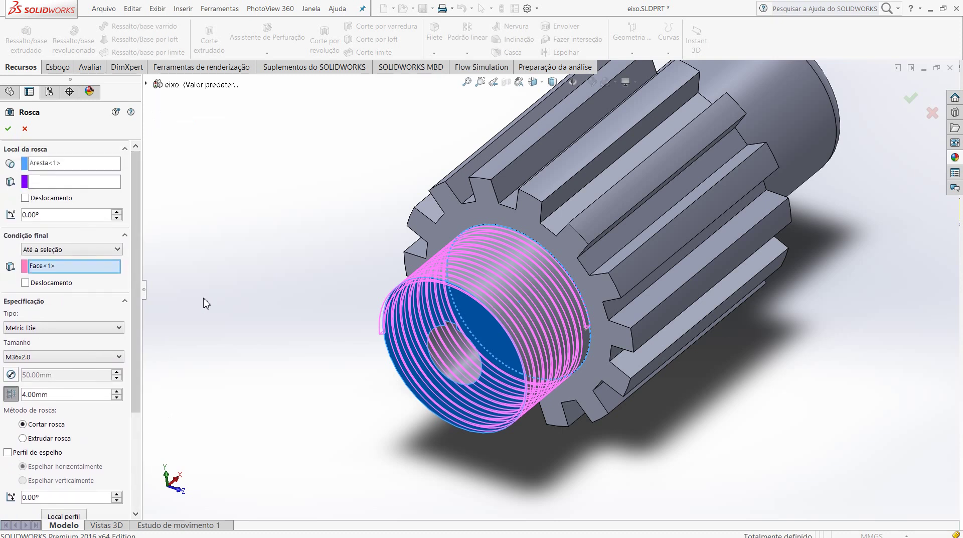
scroll(493, 477, "up", 2)
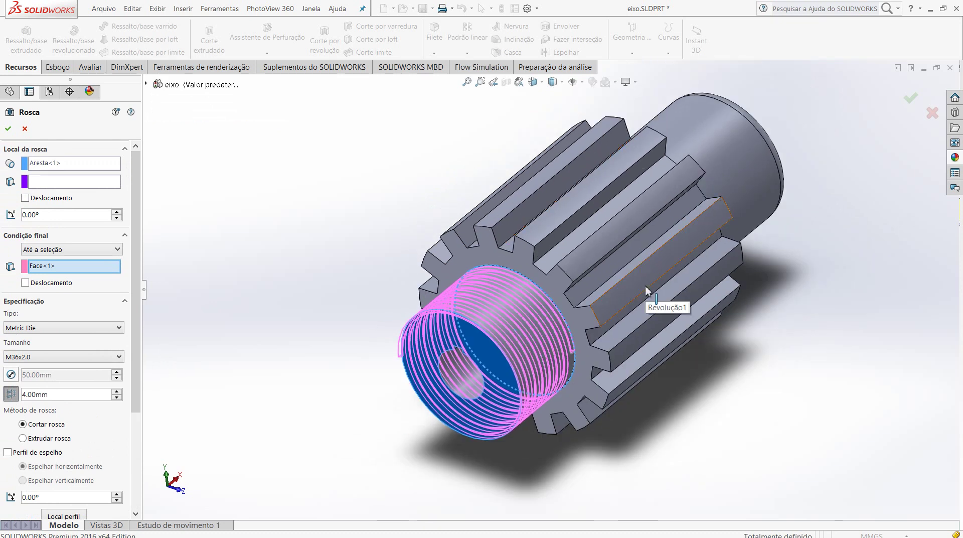
key("Left")
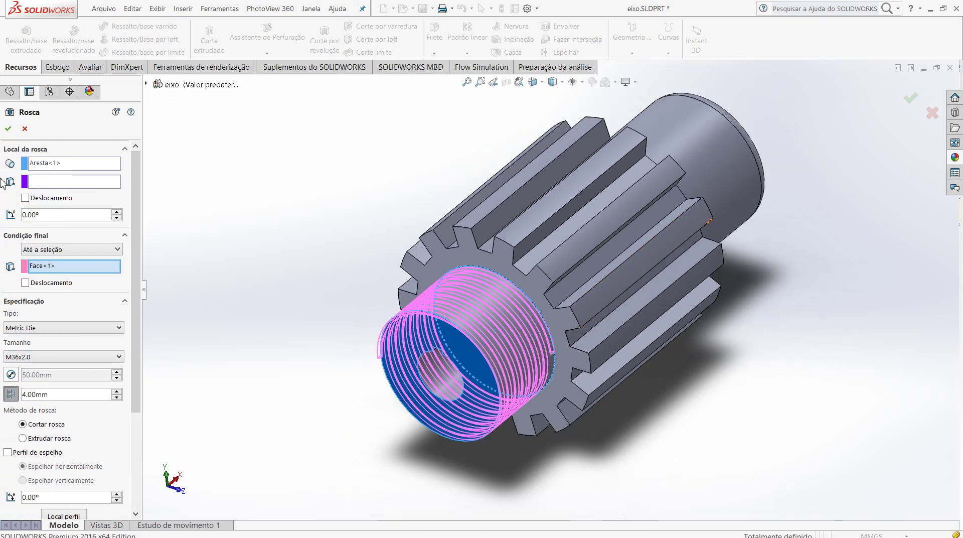
left_click(7, 130)
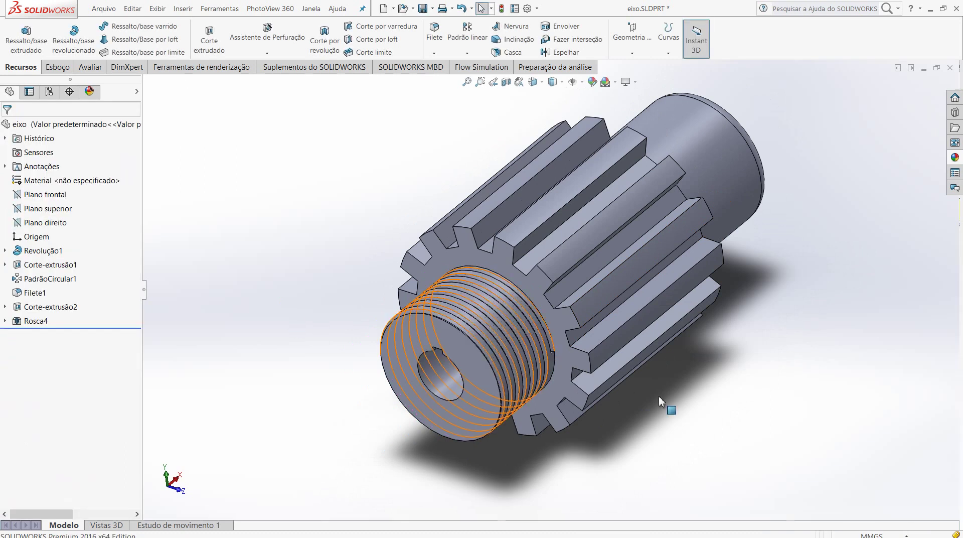
Edit Rosca4 and try a 45° profile rotation angle
mouse_move(574, 386)
middle_mouse_down()
mouse_move(496, 302)
mouse_move(148, 381)
middle_mouse_up()
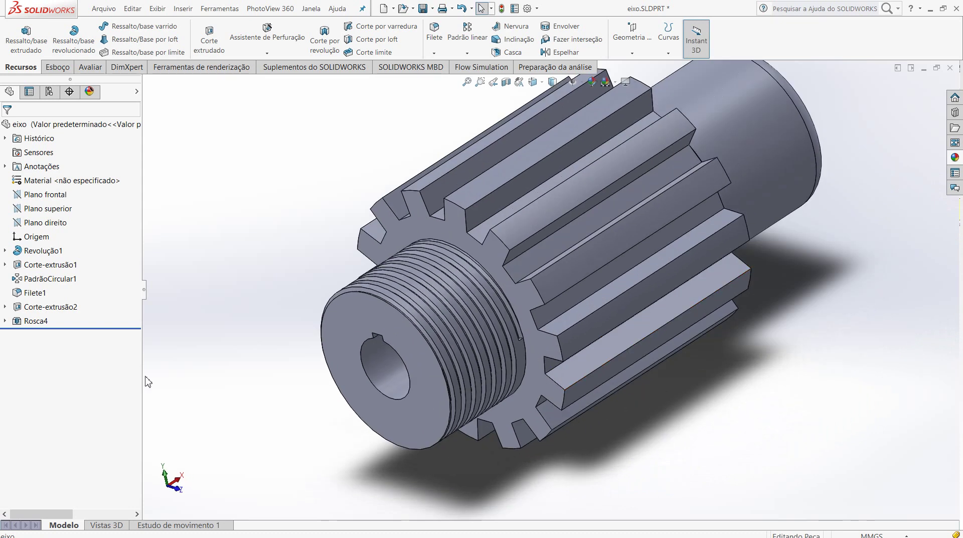
left_click(41, 322)
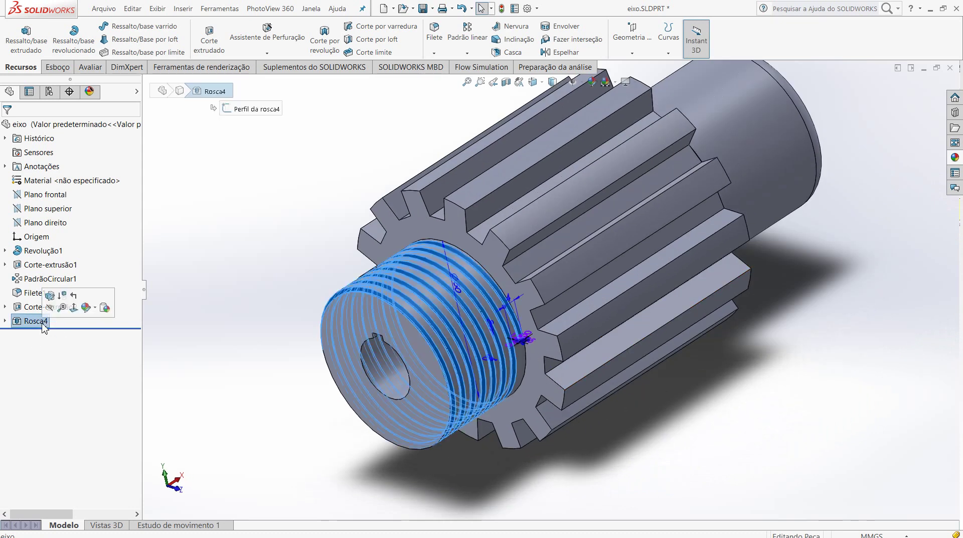
left_click(49, 297)
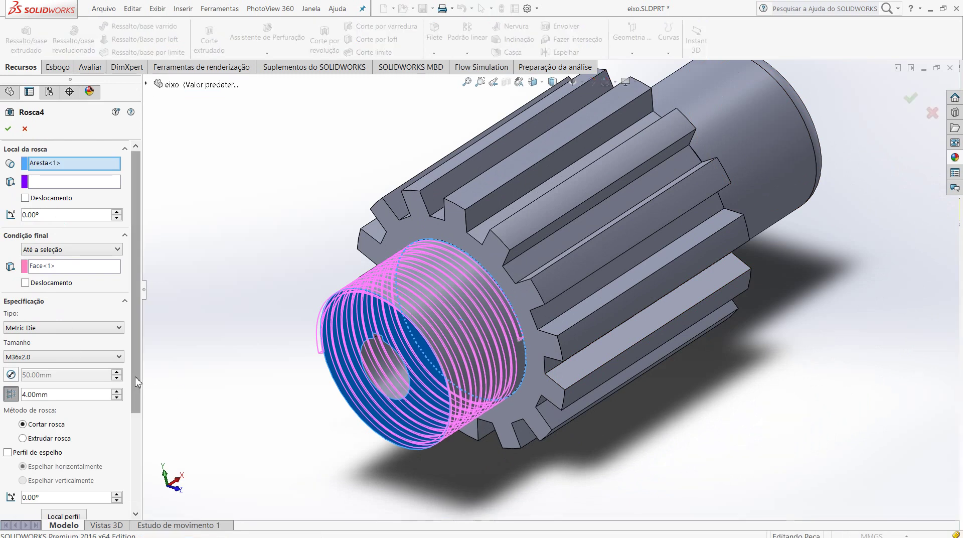
scroll(139, 413, "down", 1)
scroll(139, 413, "down", 1)
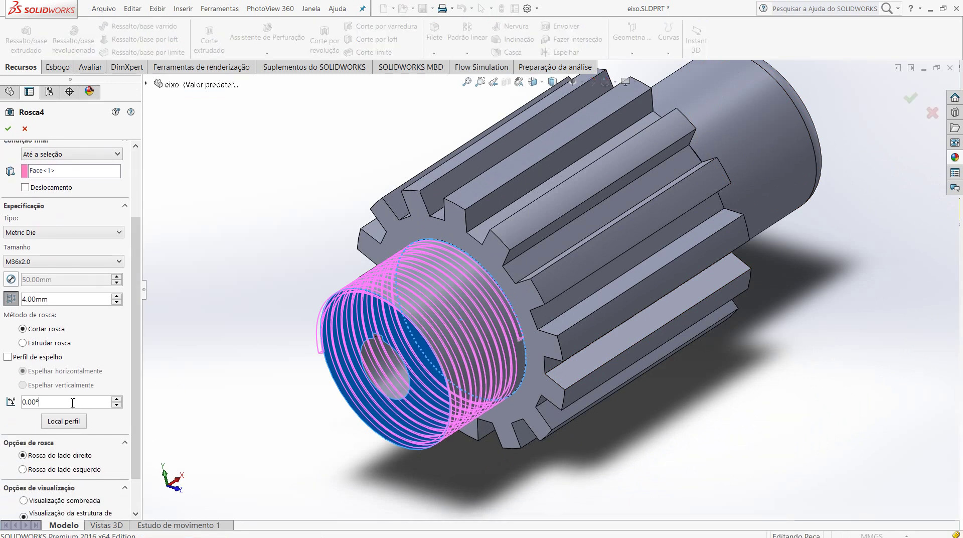
type("45")
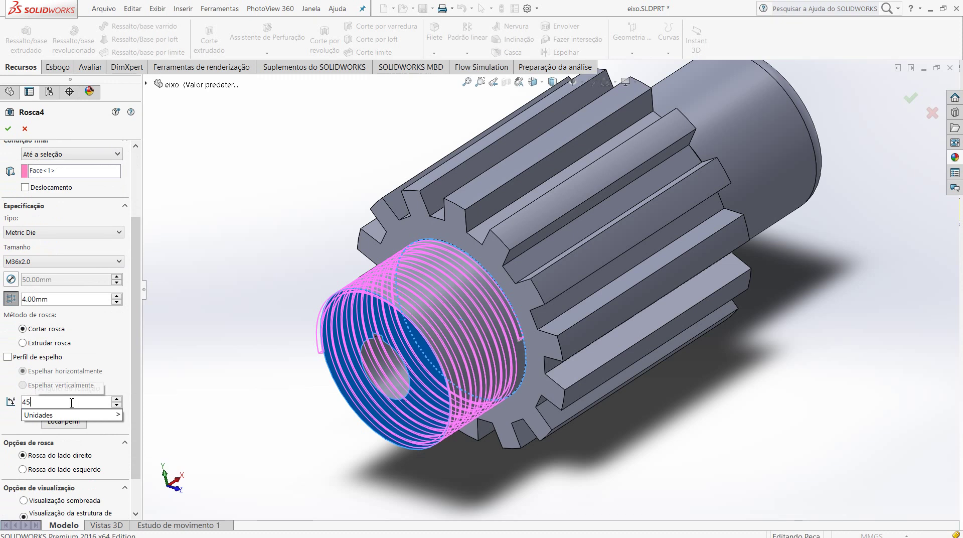
key("Return")
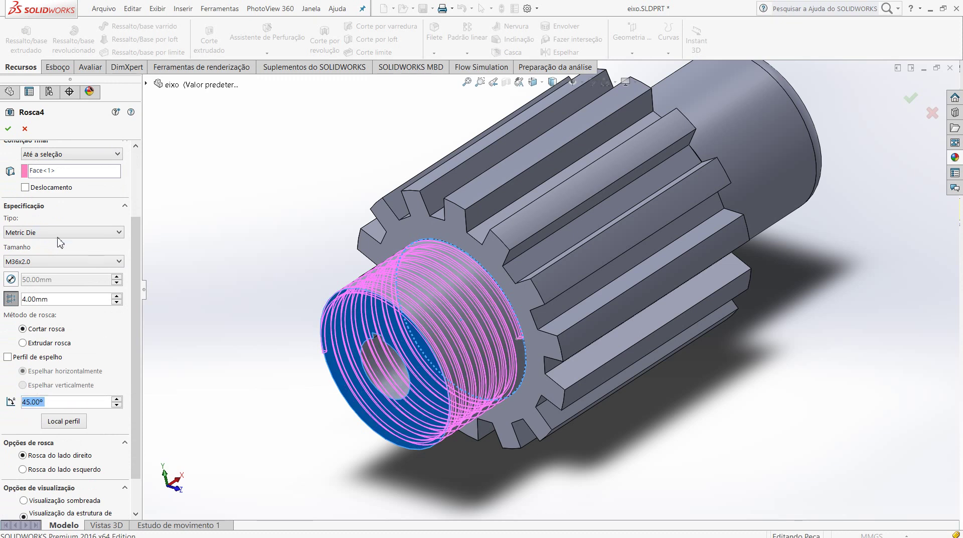
left_click(8, 128)
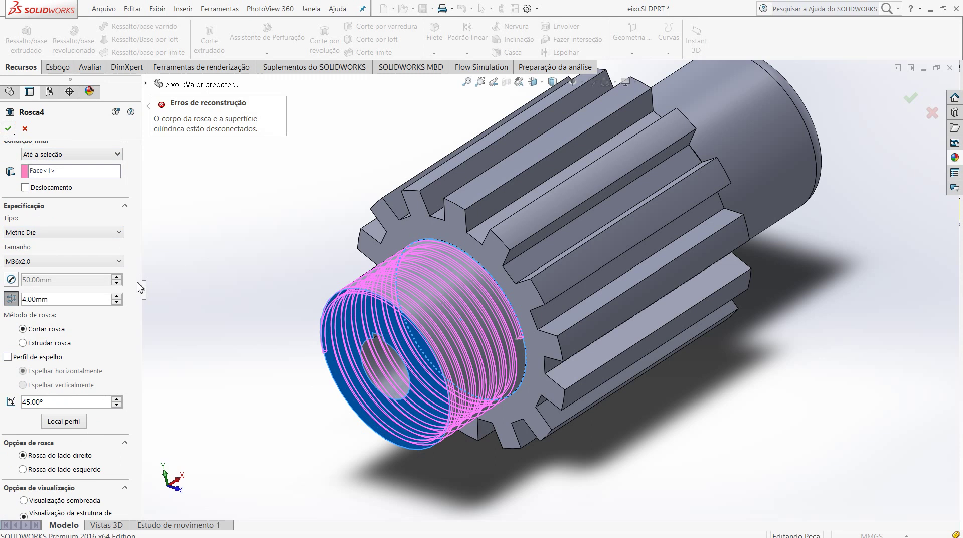
Reset the rotation angle to 0°, then set it to 15° and try accepting
mouse_move(134, 286)
left_mouse_down()
mouse_move(155, 214)
mouse_move(144, 301)
mouse_move(159, 343)
left_mouse_up()
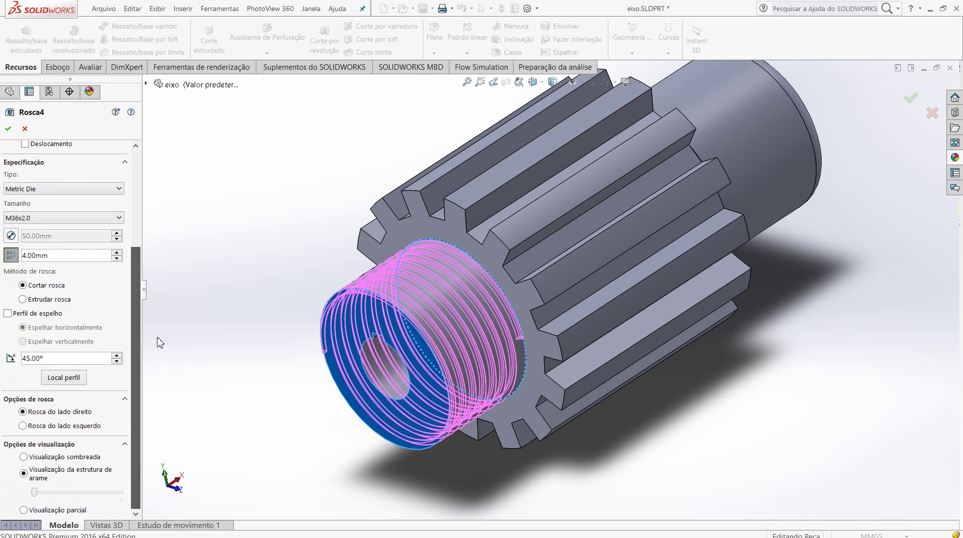
double_click(71, 361)
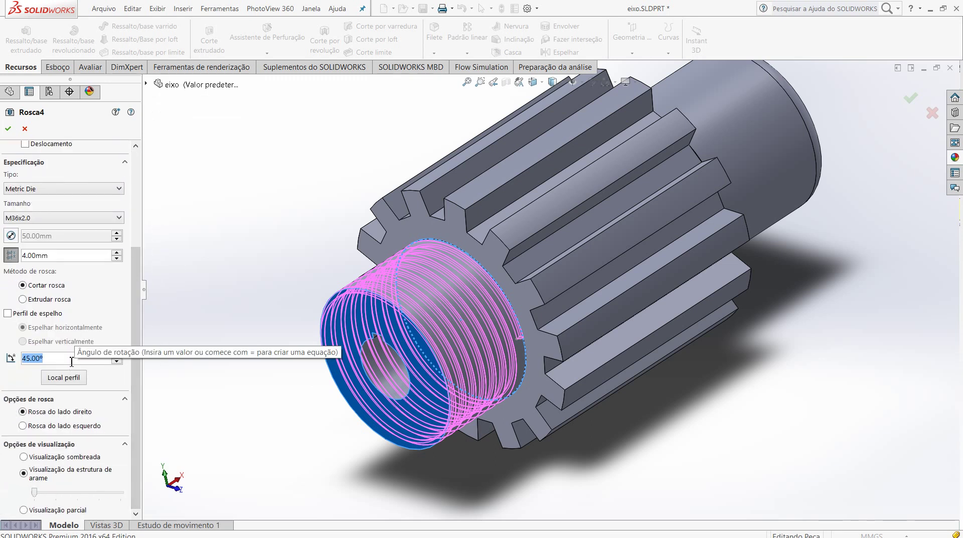
type("0")
key("Return")
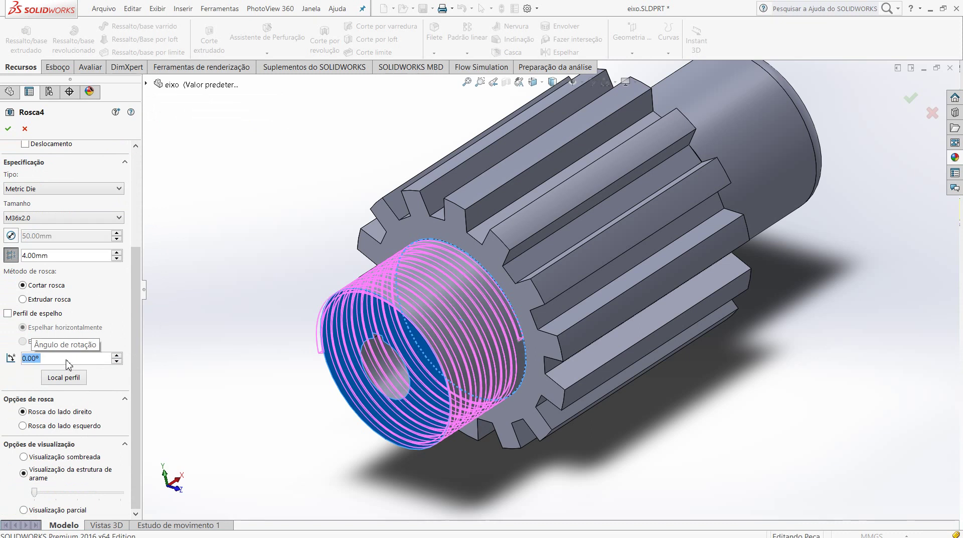
type("15")
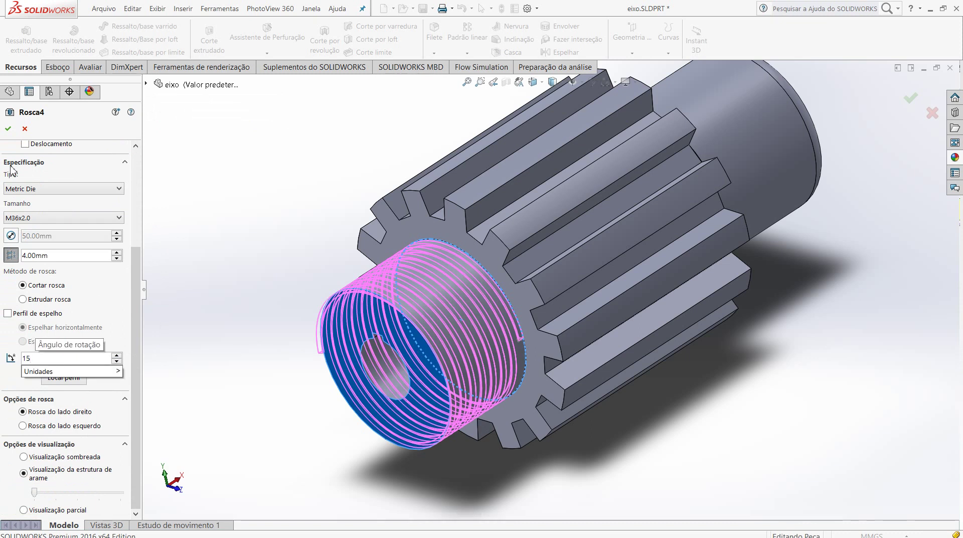
key("Return")
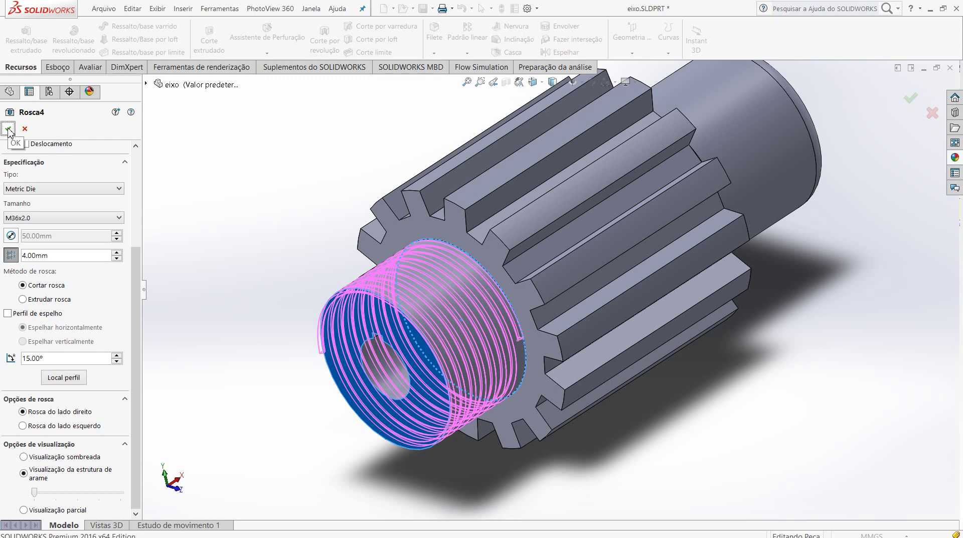
left_click(8, 130)
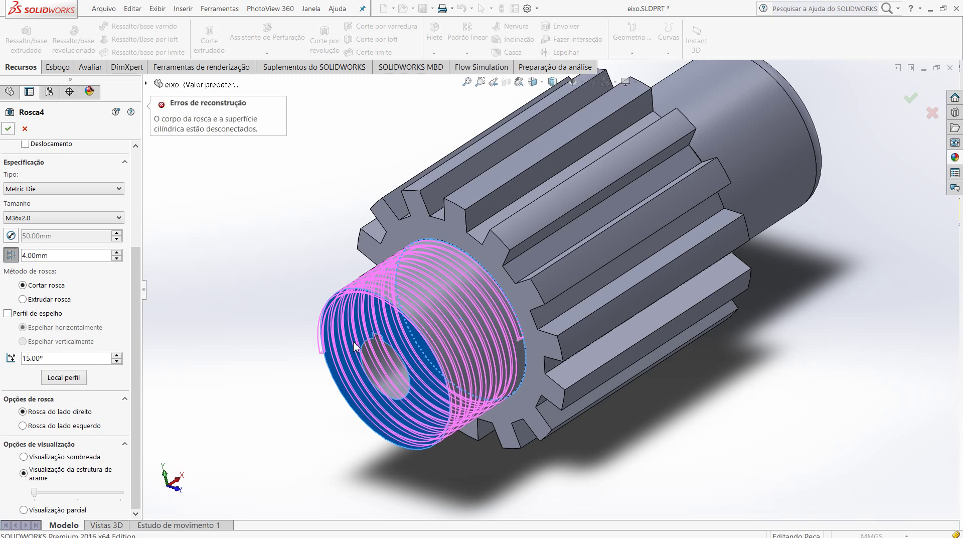
Reset the rotation angle to 0° and change the thread pitch to 3.00mm
triple_click(46, 359)
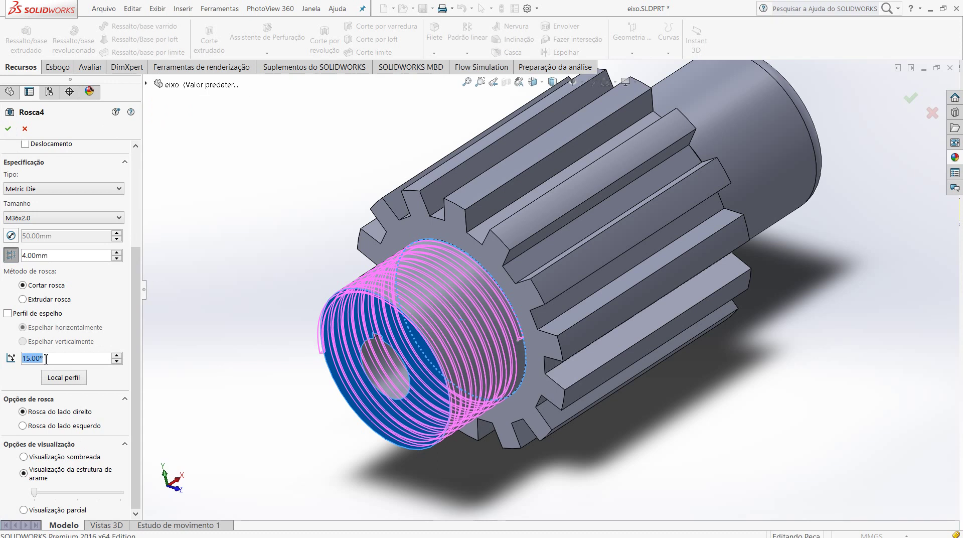
type("0")
key("Return")
type("=")
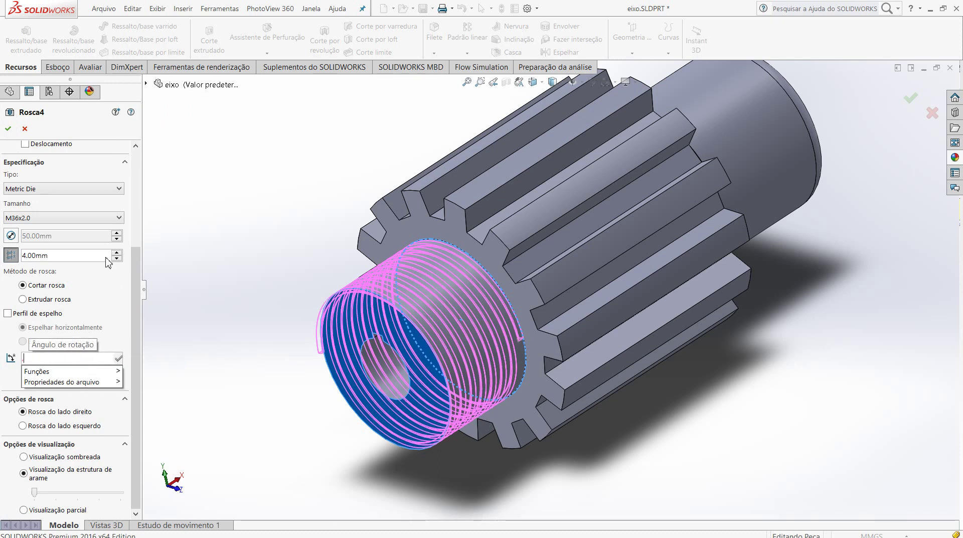
key("Escape")
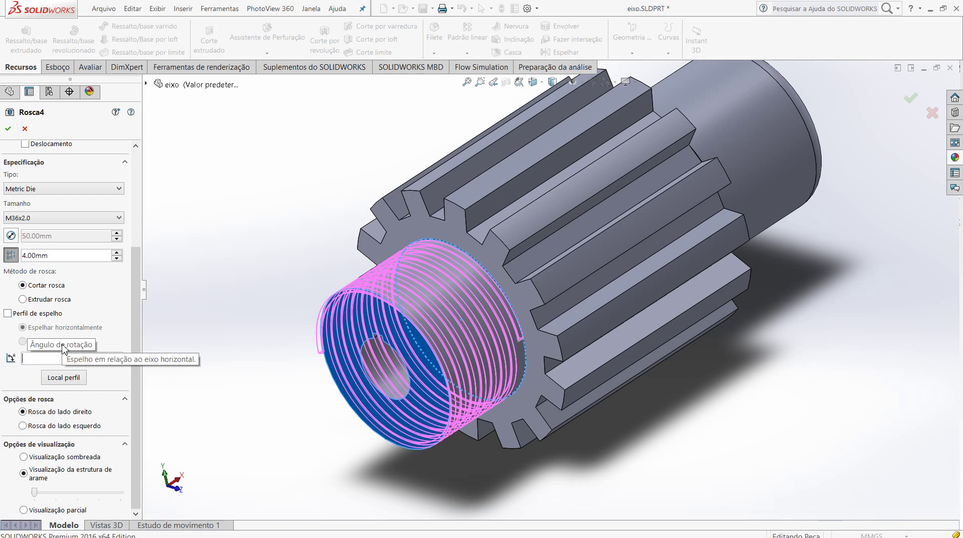
type("0")
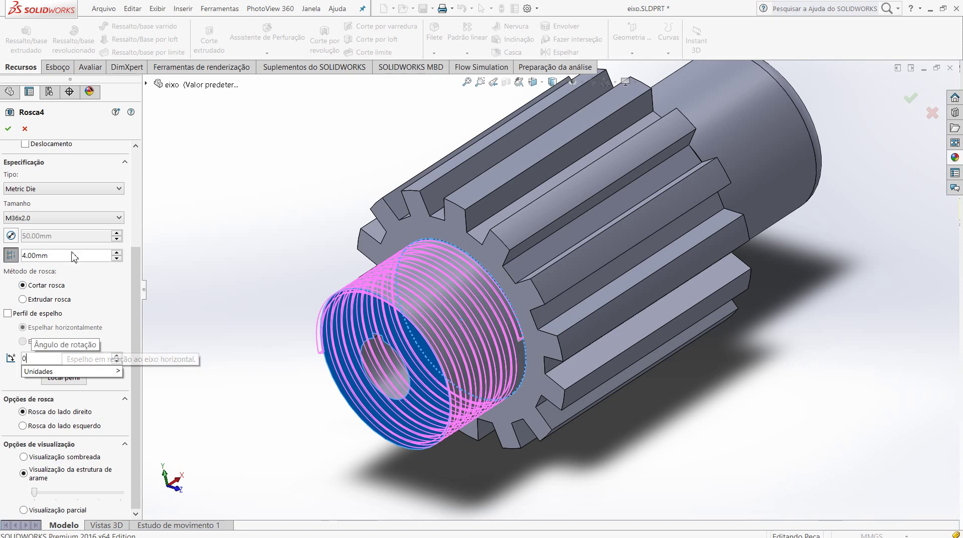
left_click(63, 257)
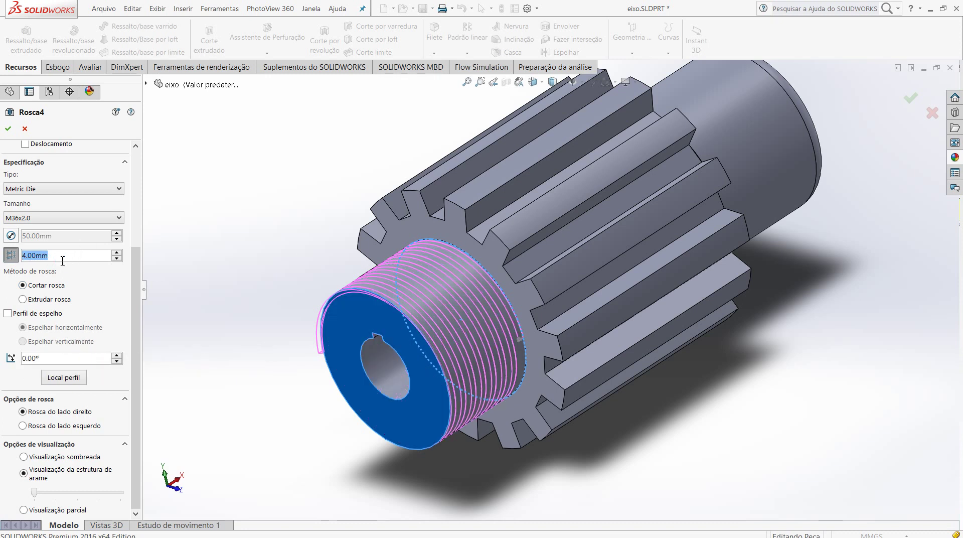
type("3")
key("Return")
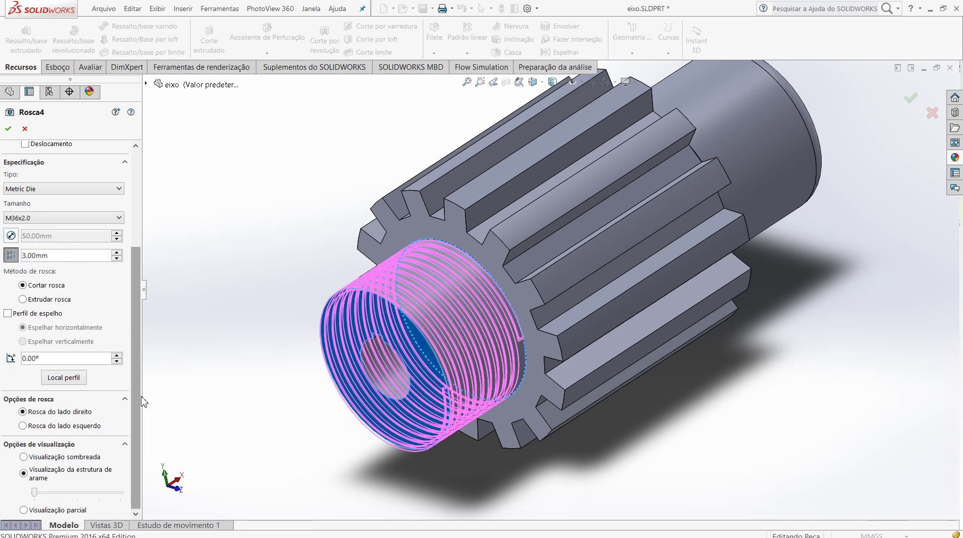
Set the thread's start angle to 15° and accept Rosca4
left_click_drag(142, 343, 142, 203)
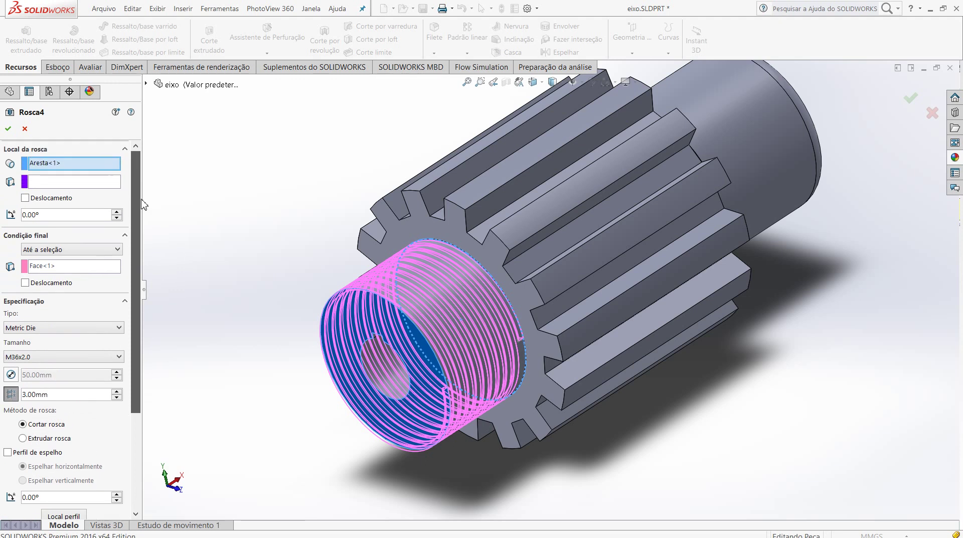
double_click(45, 215)
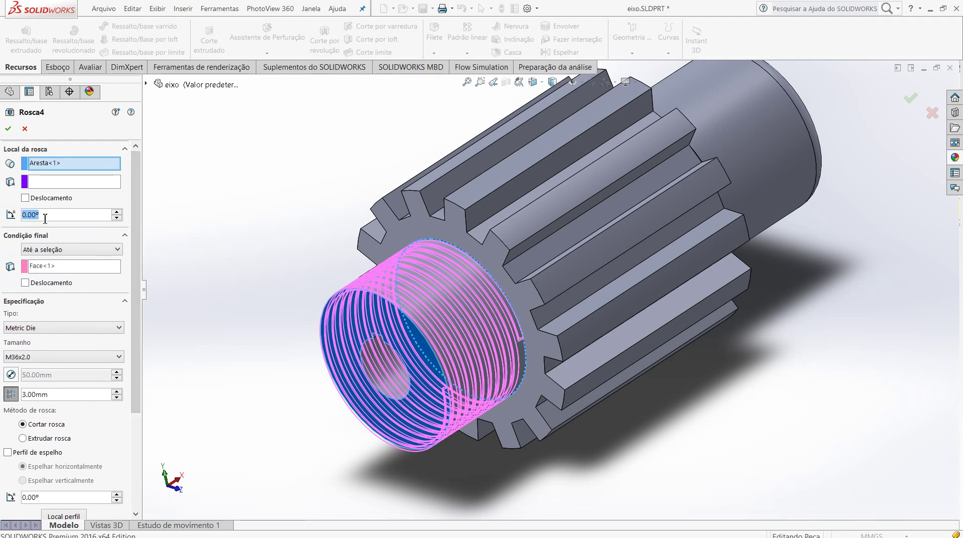
type("15")
key("Return")
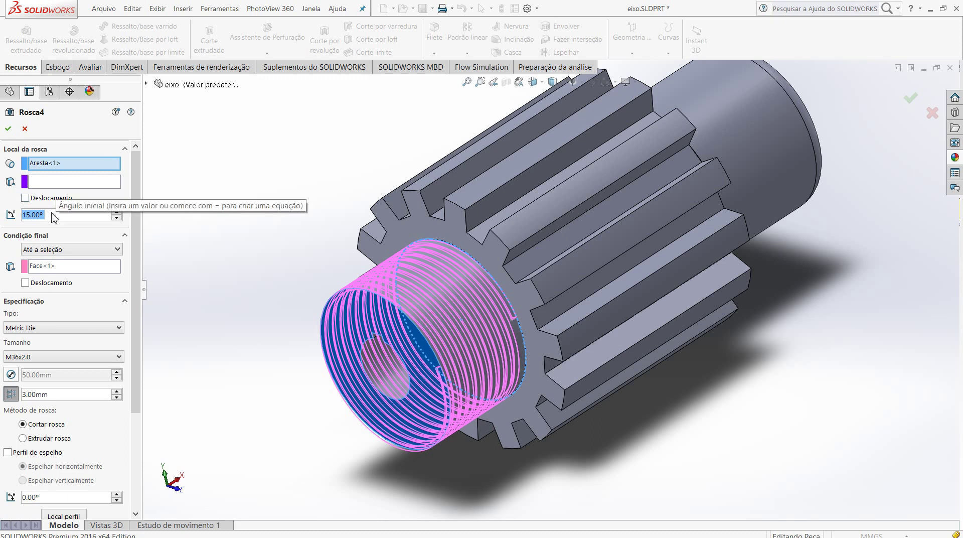
left_click(8, 129)
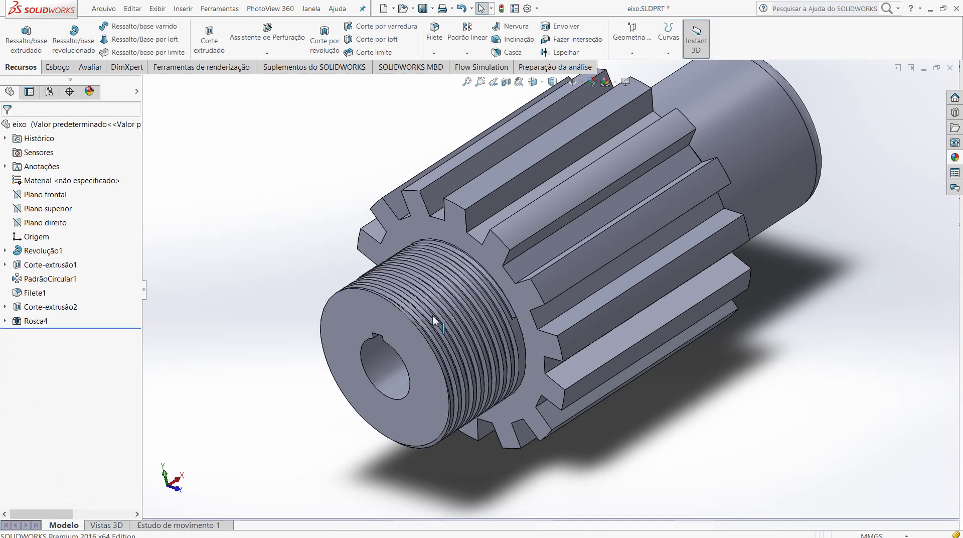
Apply a Plano frontal section view through the shaft and zoom in on the thread teeth
scroll(465, 337, "down", 3)
mouse_move(441, 286)
middle_mouse_down()
mouse_move(401, 208)
mouse_move(458, 275)
middle_mouse_up()
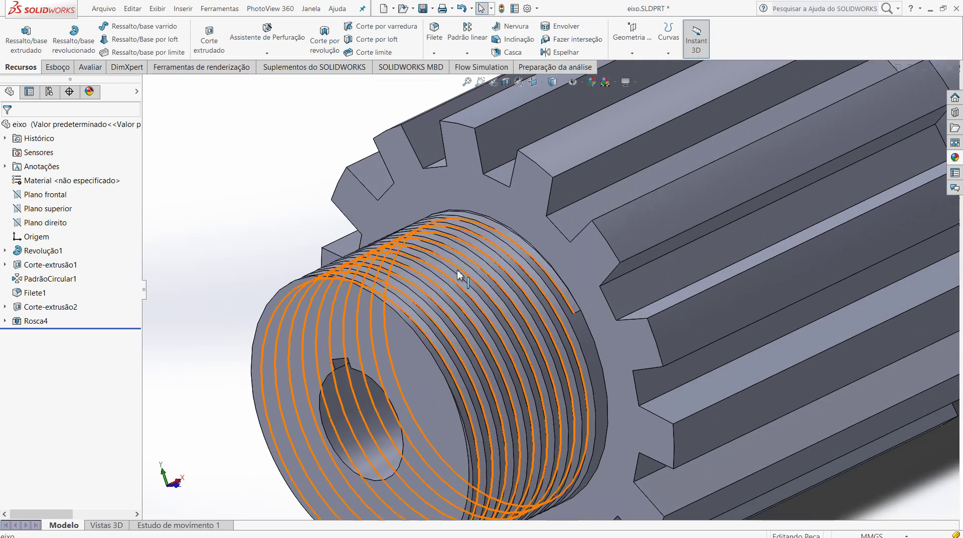
left_click(506, 83)
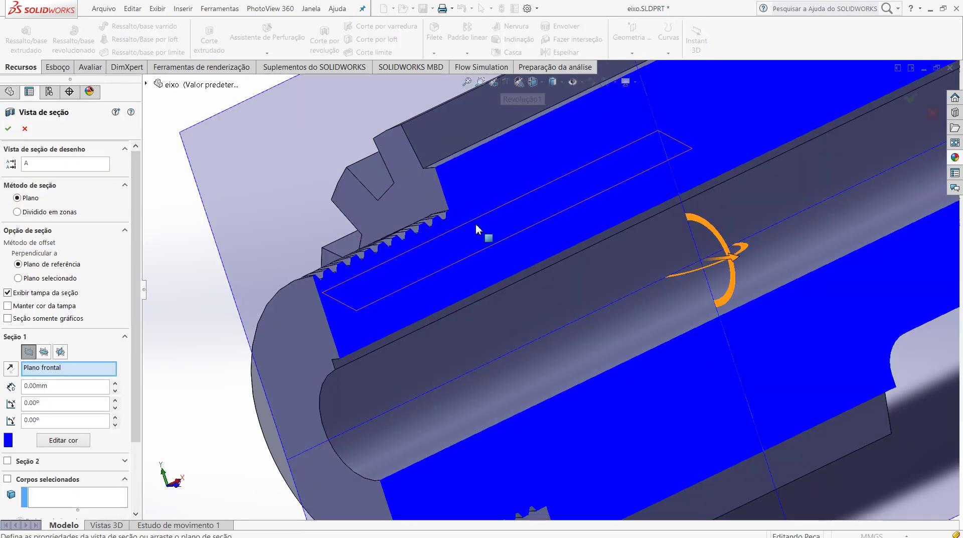
scroll(376, 273, "down", 3)
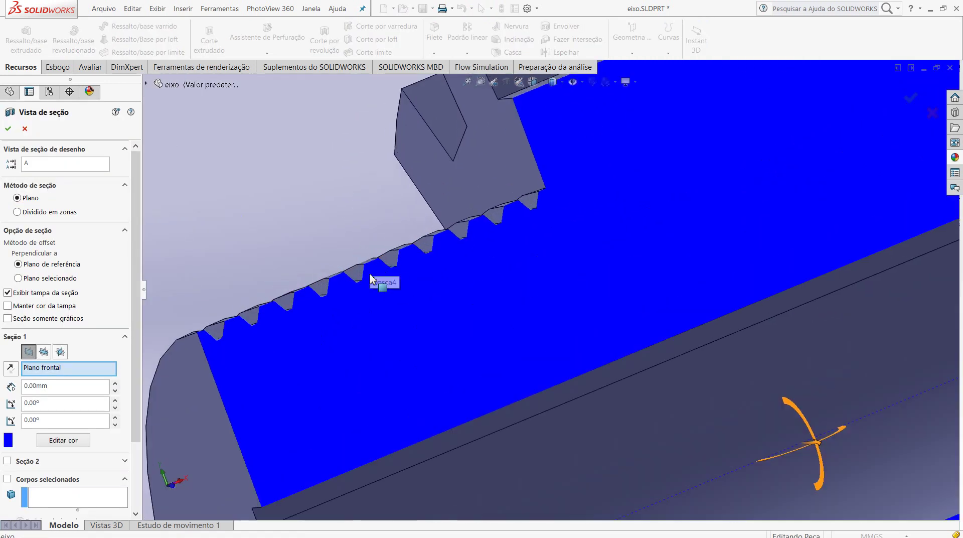
scroll(382, 280, "down", 3)
scroll(372, 336, "down", 2)
middle_click_drag(352, 335, 378, 337)
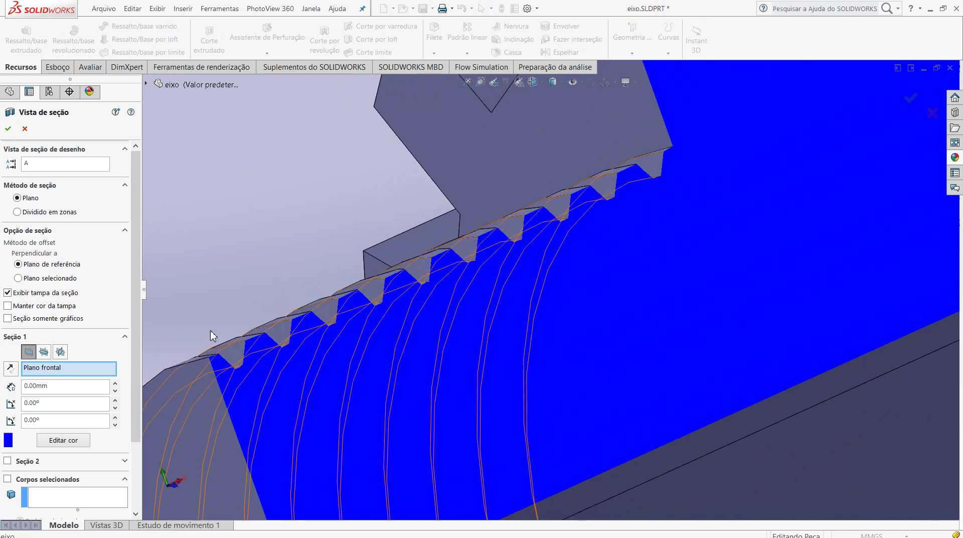
left_click(5, 129)
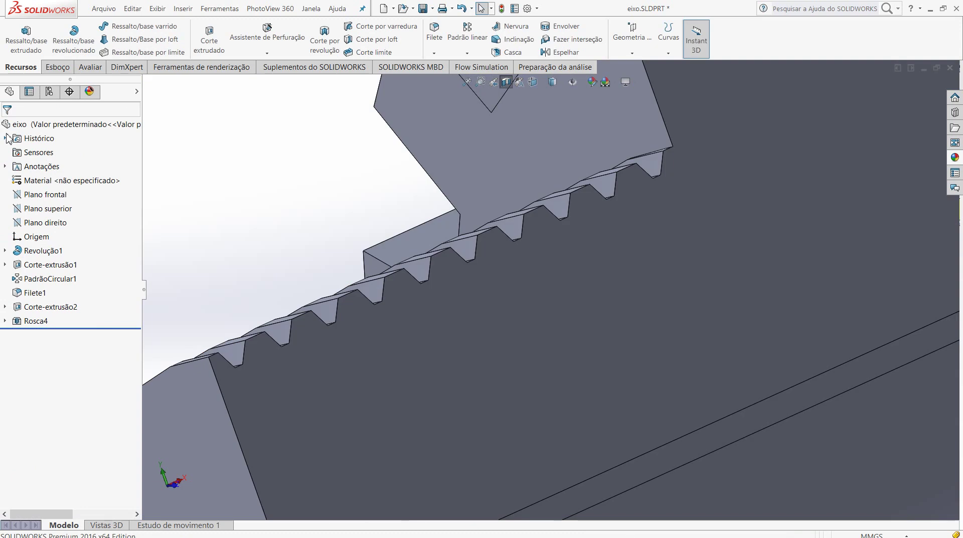
Edit Rosca4, pick M42x3.0 as its size and accept the change
left_click(39, 324)
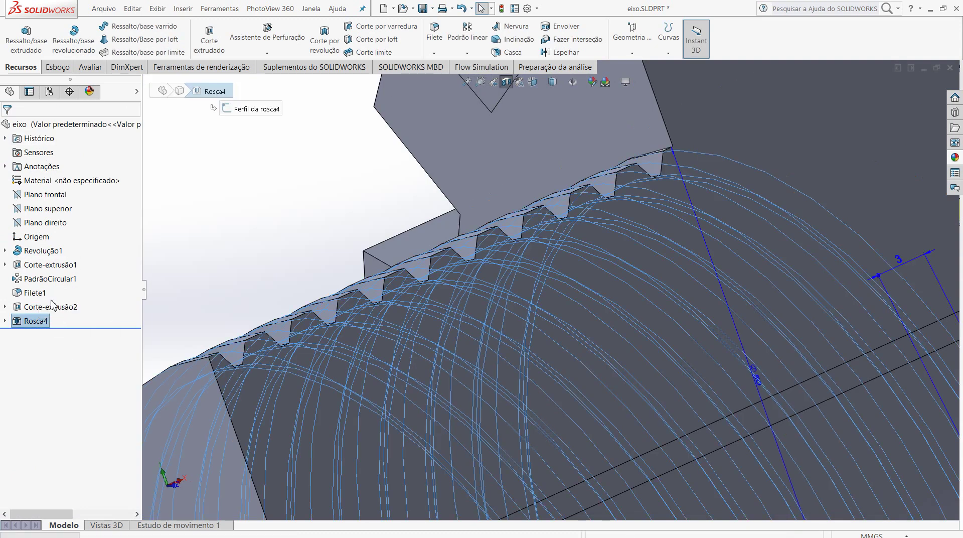
left_click(53, 304)
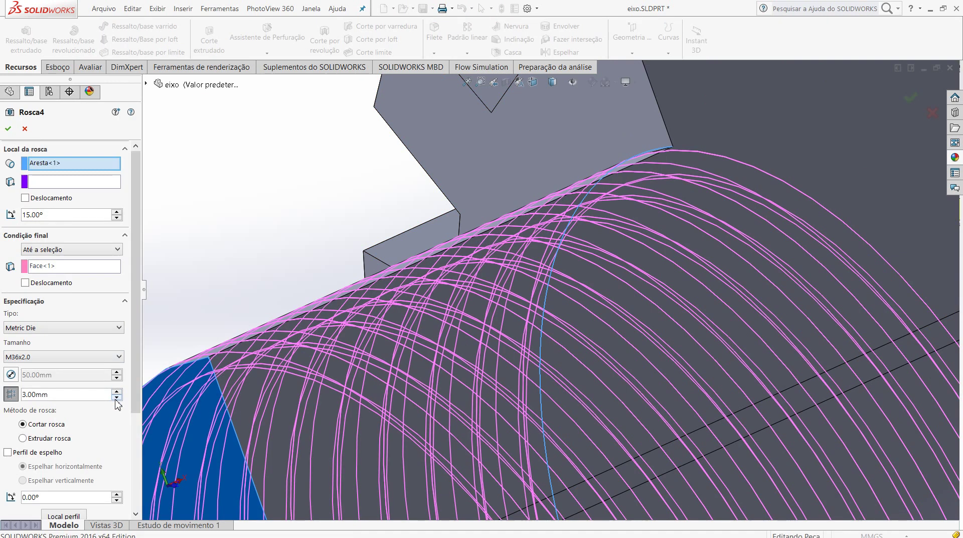
left_click(119, 357)
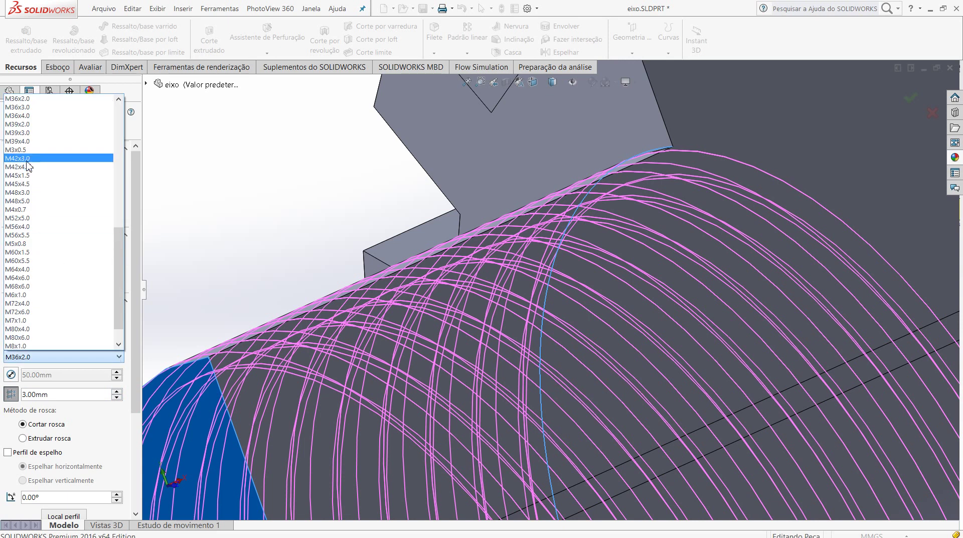
left_click(27, 159)
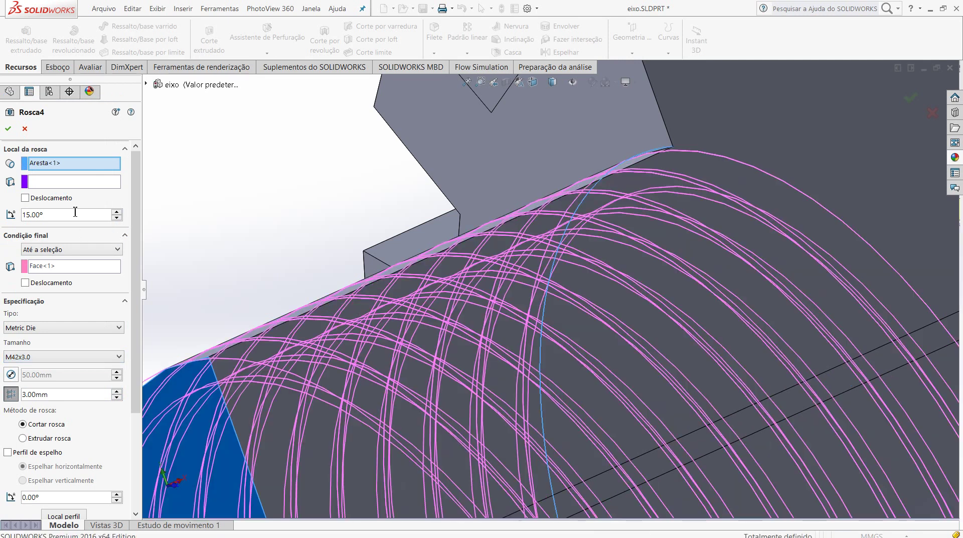
left_click(9, 129)
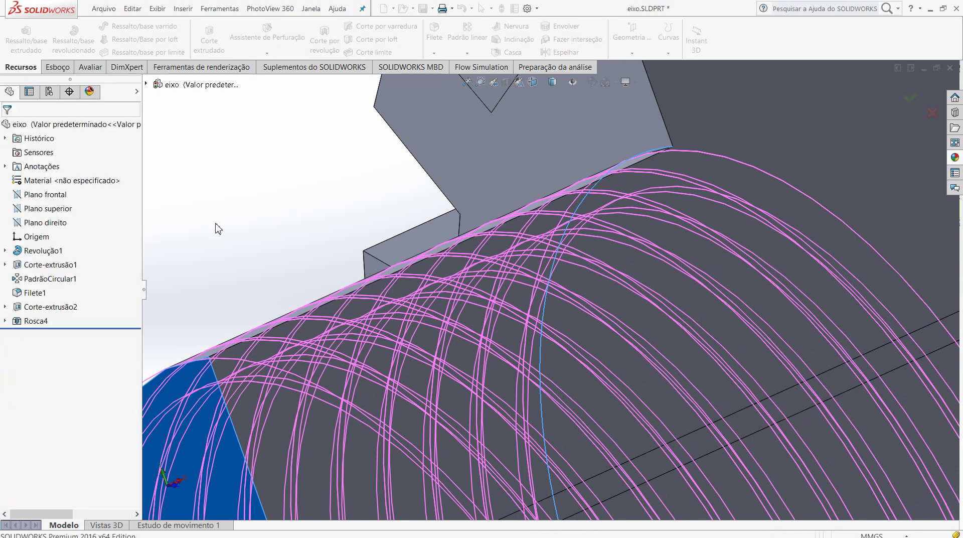
mouse_move(260, 254)
middle_mouse_down()
mouse_move(219, 269)
mouse_move(306, 263)
mouse_move(384, 359)
mouse_move(531, 450)
mouse_move(473, 449)
mouse_move(458, 402)
mouse_move(372, 327)
middle_mouse_up()
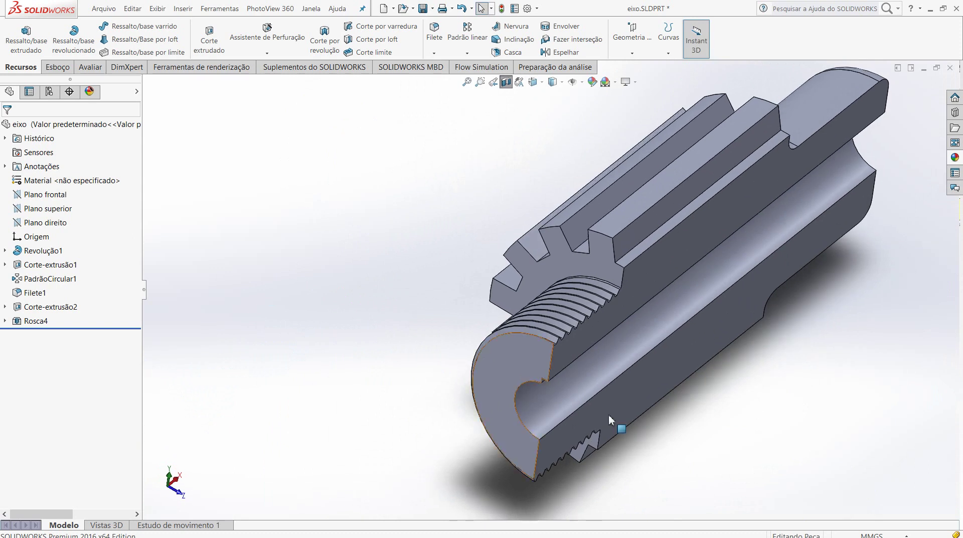
scroll(641, 365, "down", 3)
scroll(606, 335, "down", 2)
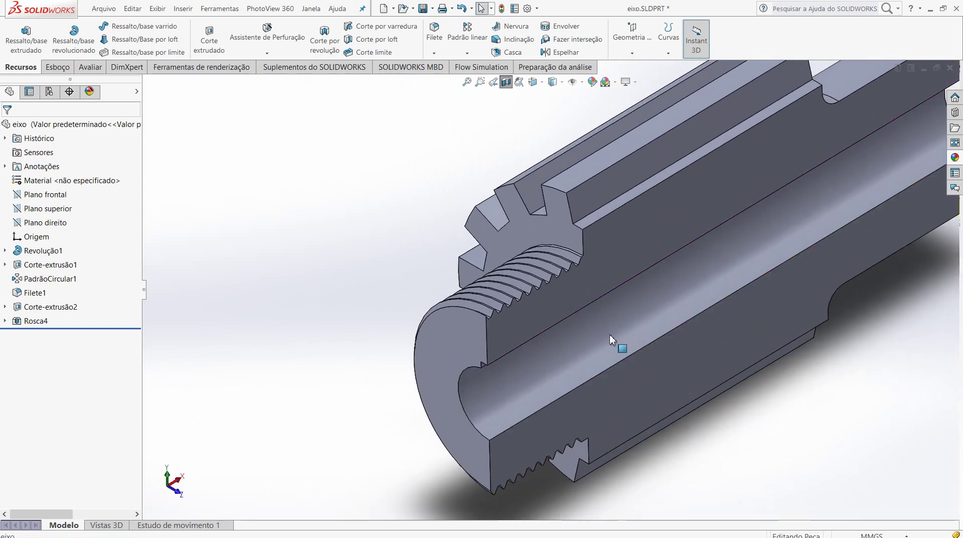
middle_click_drag(610, 334, 618, 333)
scroll(619, 333, "up", 2)
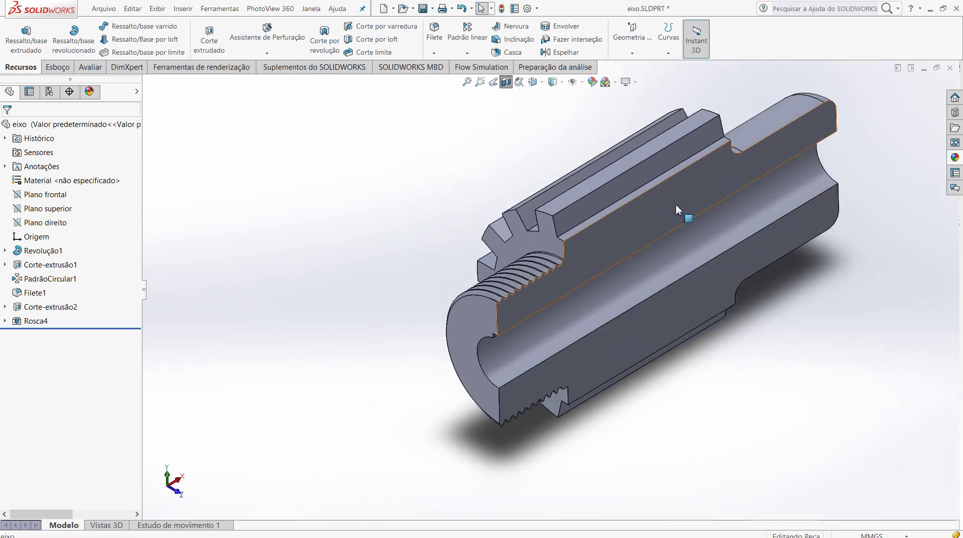
left_click(506, 81)
scroll(409, 332, "down", 3)
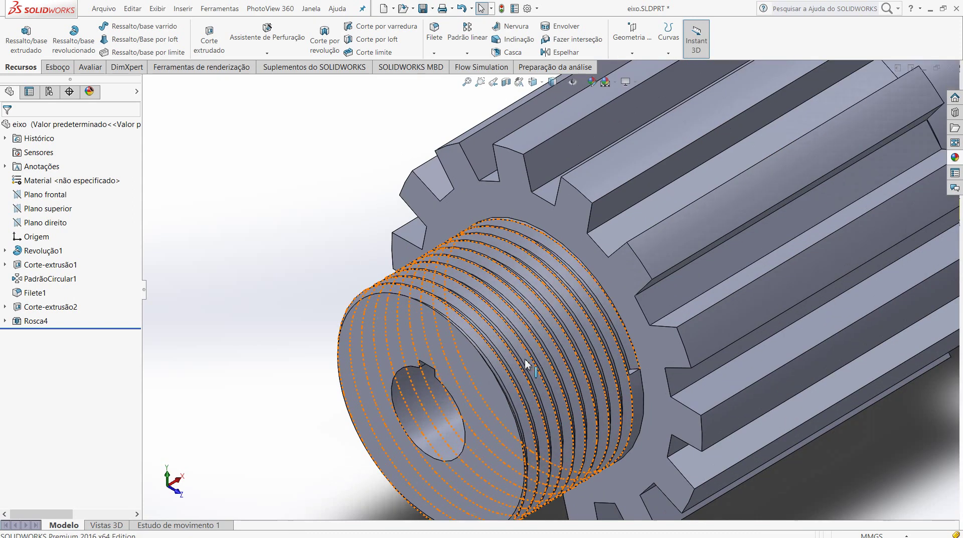
scroll(441, 330, "down", 2)
scroll(481, 328, "down", 2)
middle_click_drag(469, 301, 585, 430)
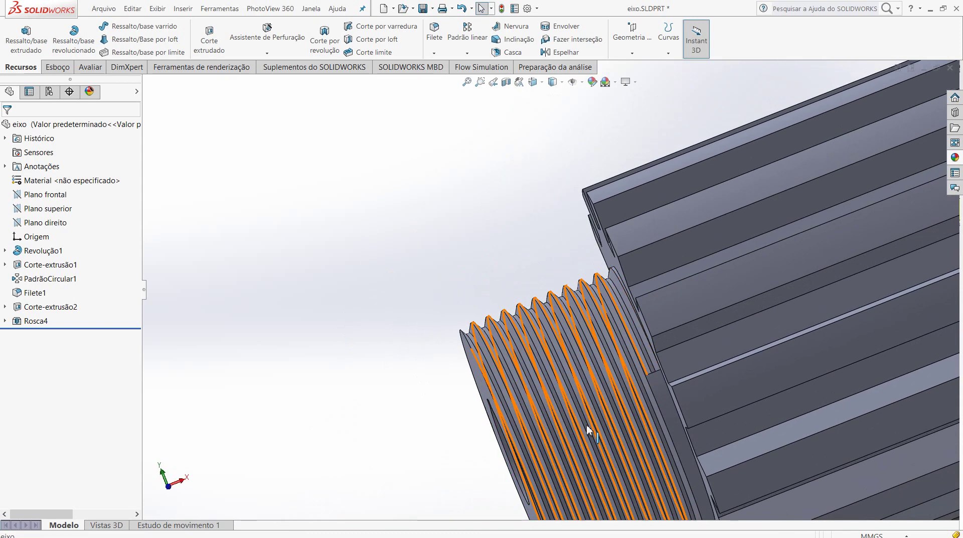
scroll(624, 445, "up", 3)
scroll(570, 336, "down", 4)
scroll(527, 226, "up", 2)
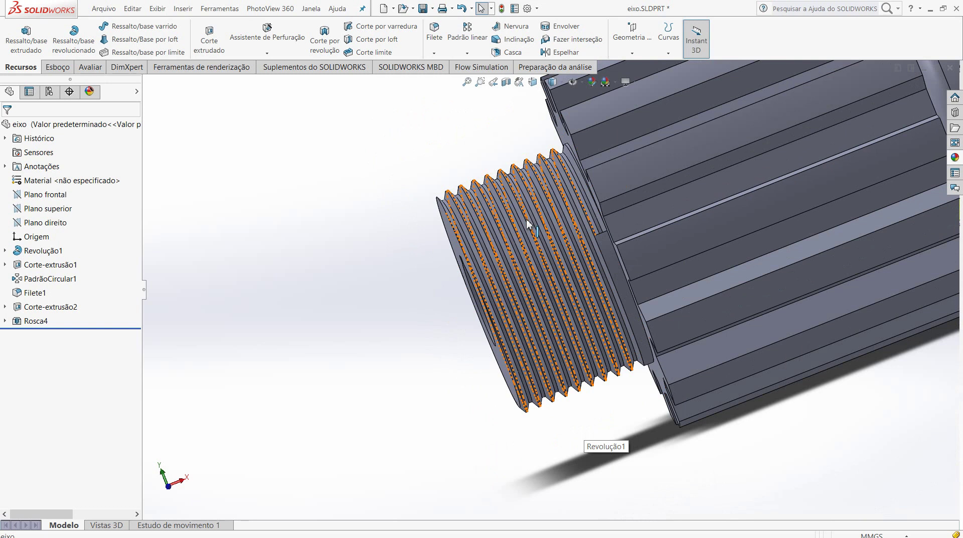
scroll(525, 198, "down", 2)
scroll(514, 190, "down", 2)
mouse_move(514, 186)
middle_mouse_down()
mouse_move(516, 215)
mouse_move(572, 260)
mouse_move(613, 275)
middle_mouse_up()
scroll(516, 215, "up", 2)
scroll(530, 246, "up", 3)
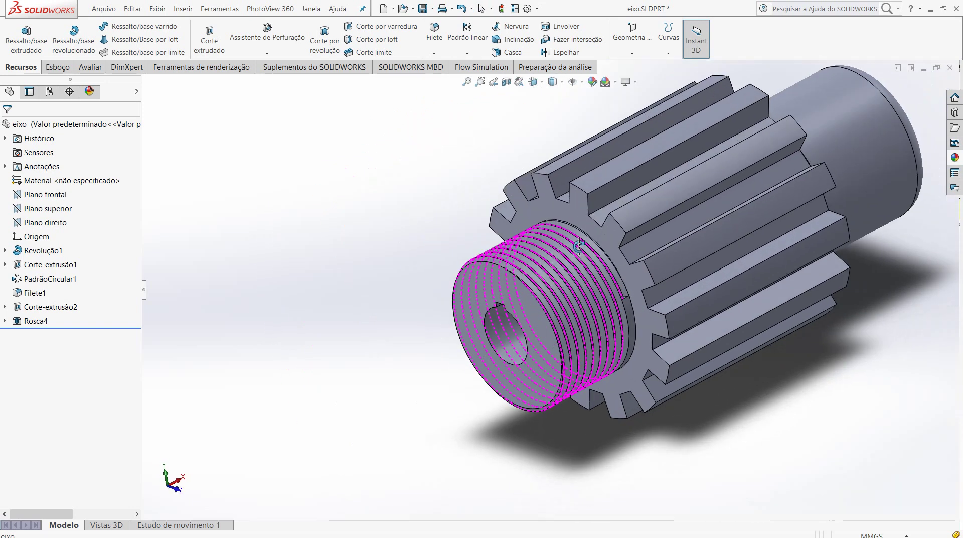
scroll(613, 275, "down", 3)
scroll(613, 275, "up", 3)
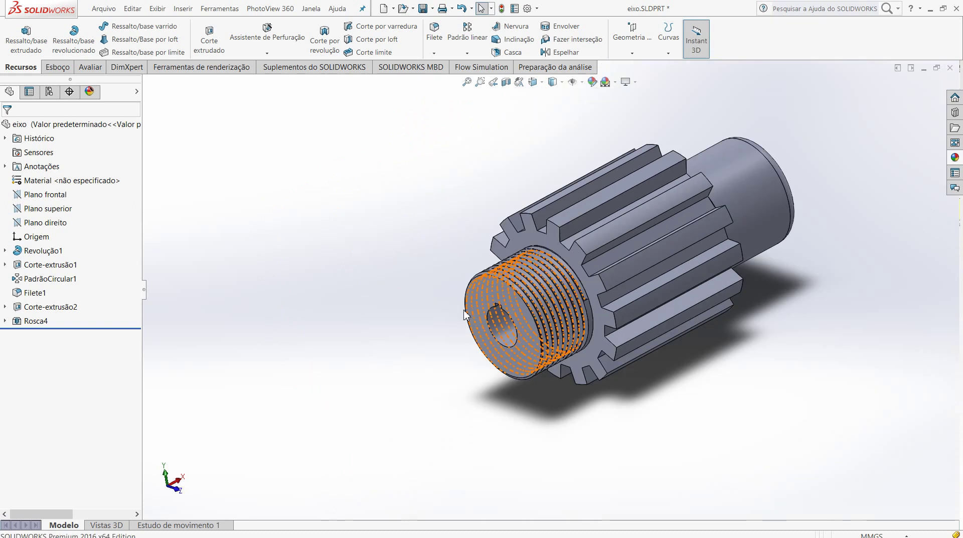
scroll(430, 311, "down", 2)
scroll(681, 251, "up", 2)
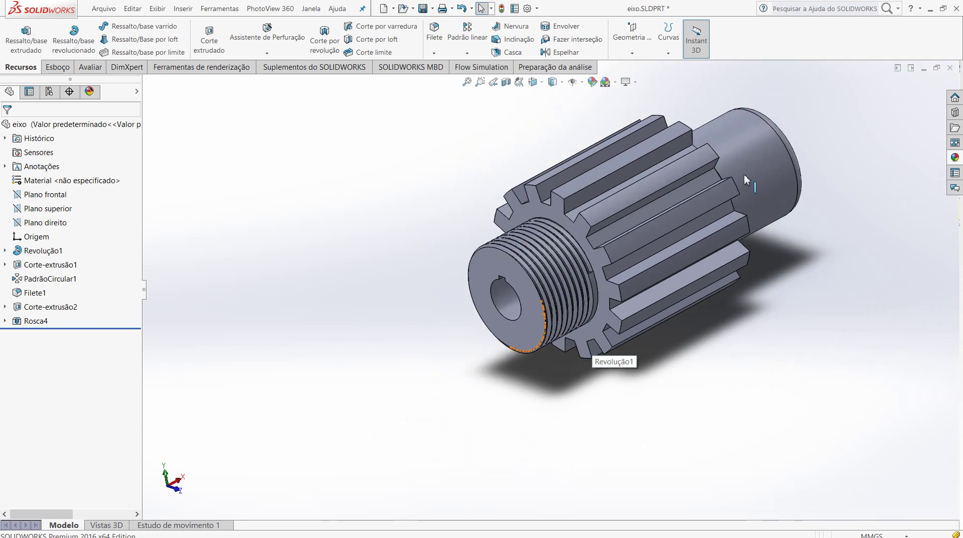
scroll(745, 173, "down", 1)
scroll(661, 191, "up", 1)
scroll(644, 215, "down", 1)
scroll(598, 254, "down", 1)
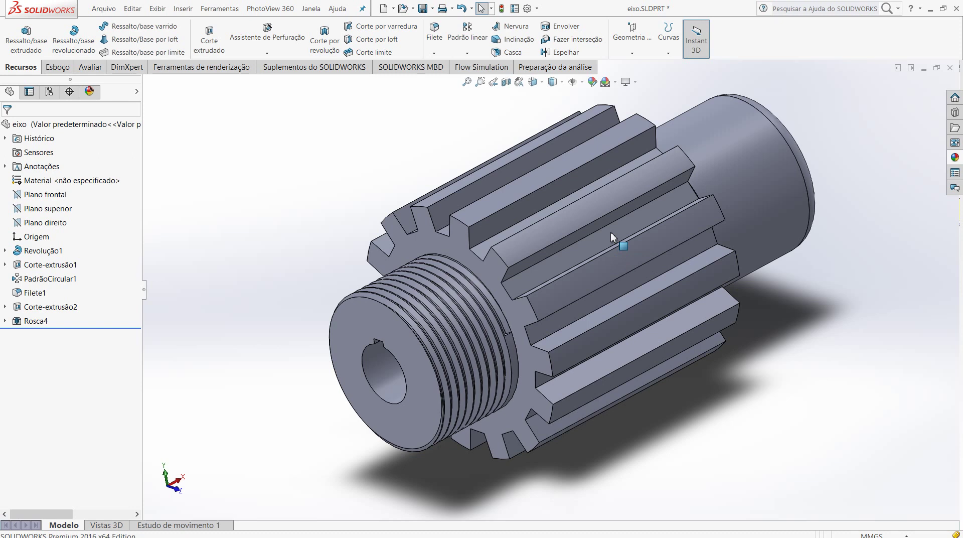
scroll(556, 291, "up", 5)
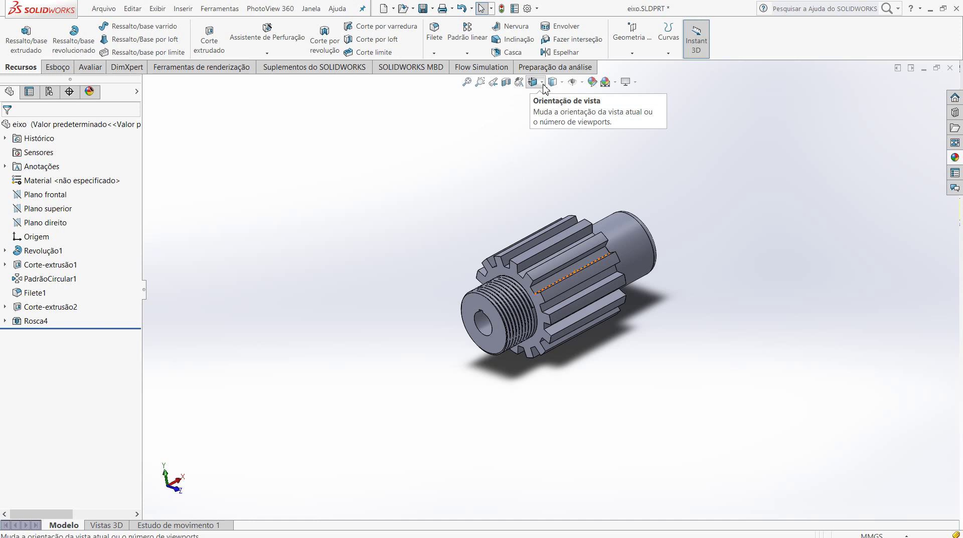
In Top view, draw a centre rectangle on the top plane to the left of the shaft
left_click(545, 86)
left_click(545, 114)
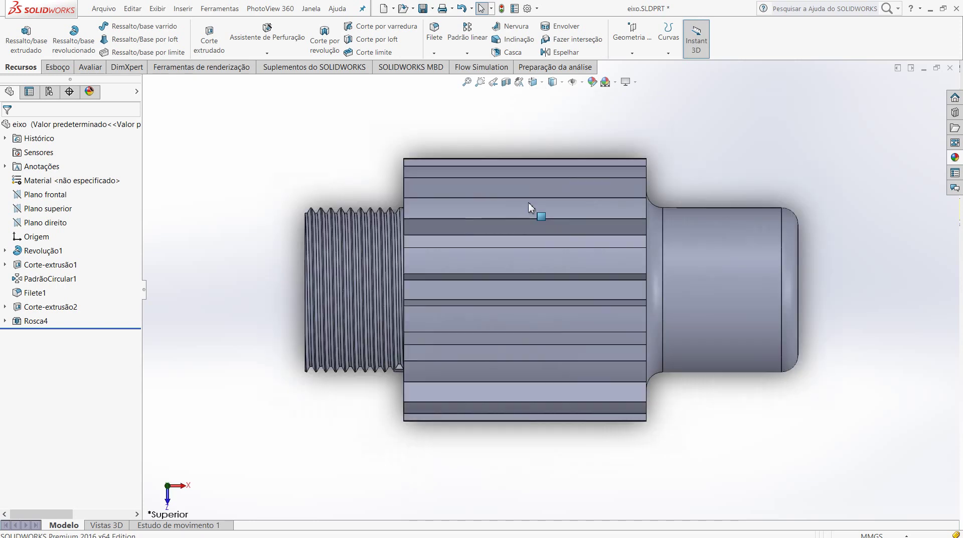
scroll(533, 266, "up", 3)
scroll(552, 271, "up", 2)
scroll(552, 271, "up", 1)
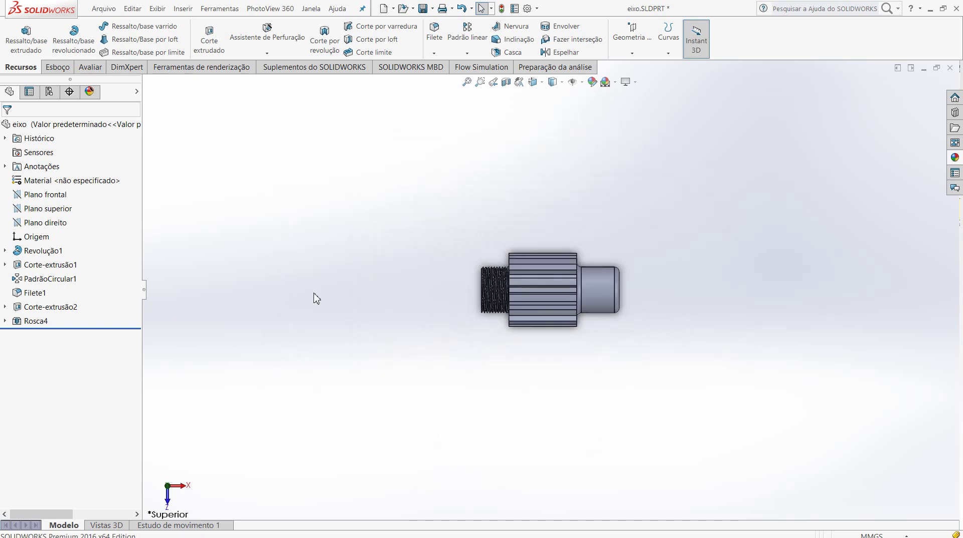
scroll(316, 298, "down", 1)
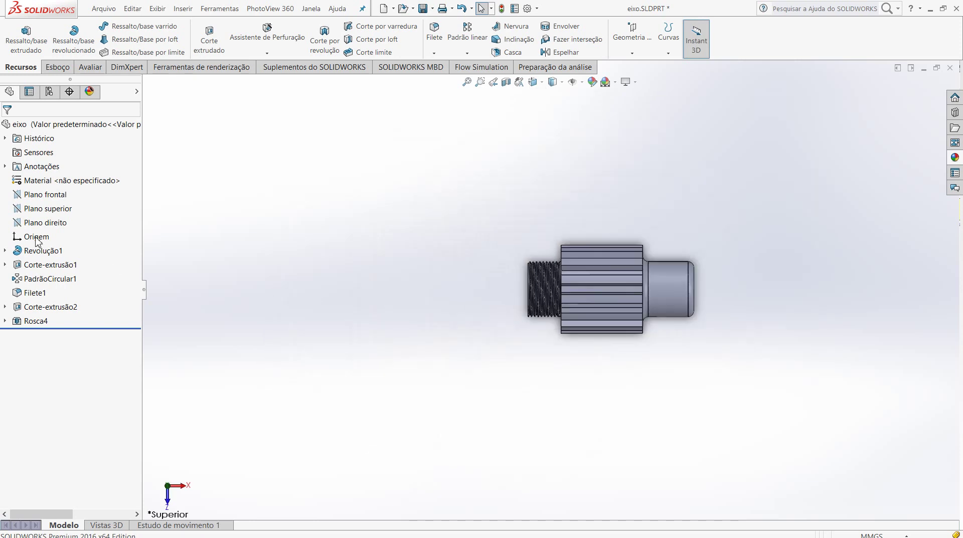
left_click(46, 210)
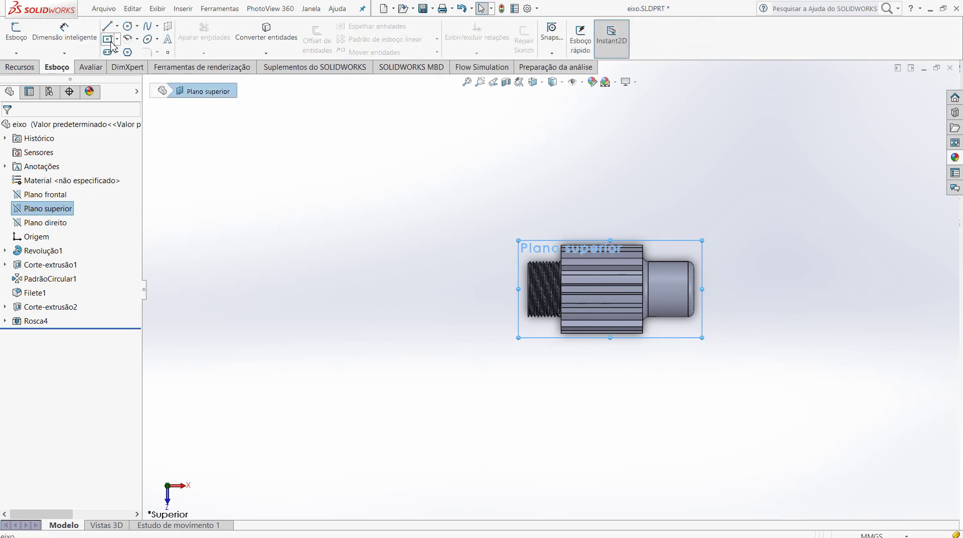
left_click(108, 40)
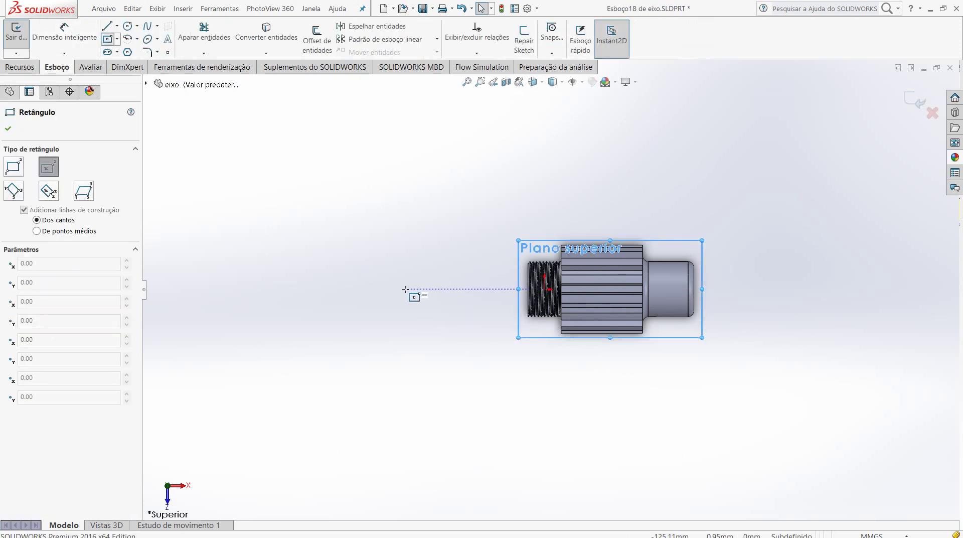
left_click(405, 289)
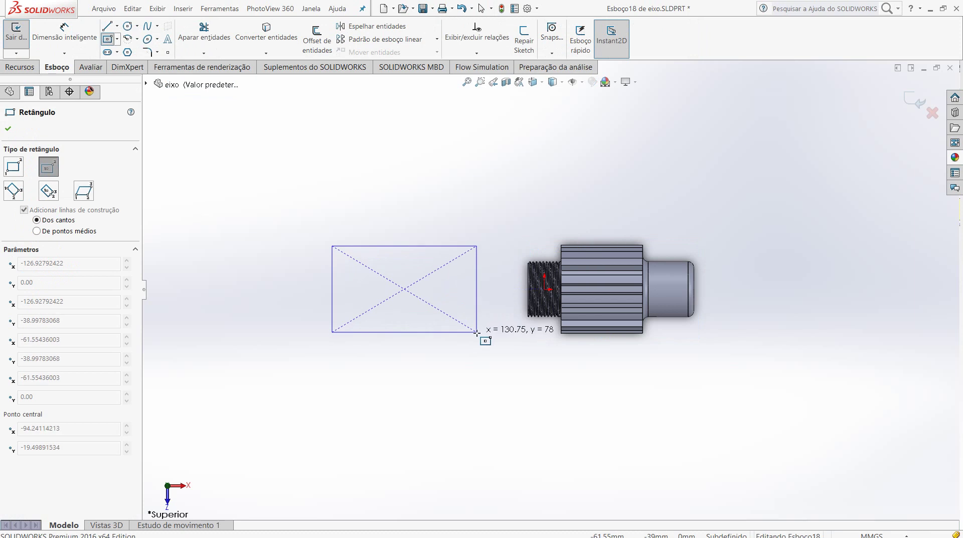
left_click(476, 331)
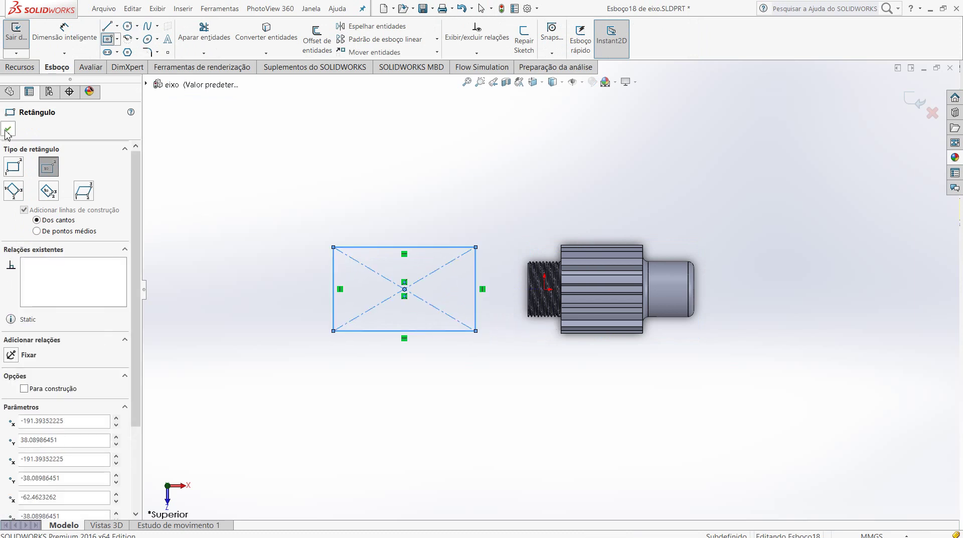
key("Escape")
Dimension the rectangle 150 wide and 100 tall
left_click(64, 35)
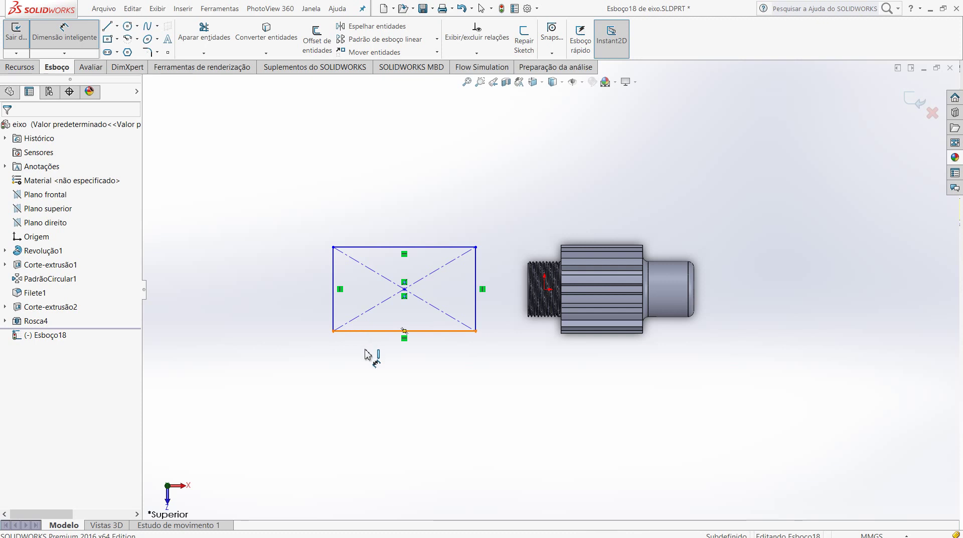
left_click(367, 342)
left_click(386, 364)
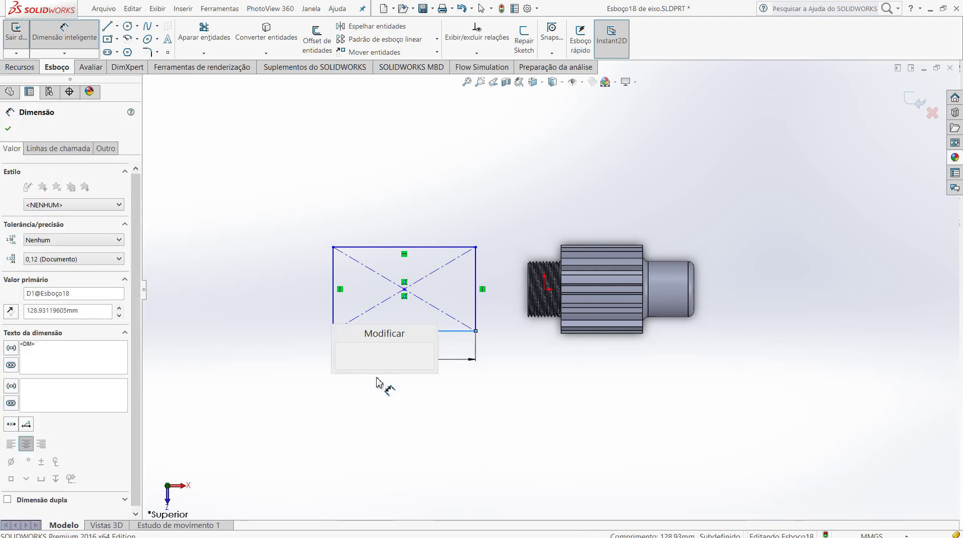
type("150")
key("Return")
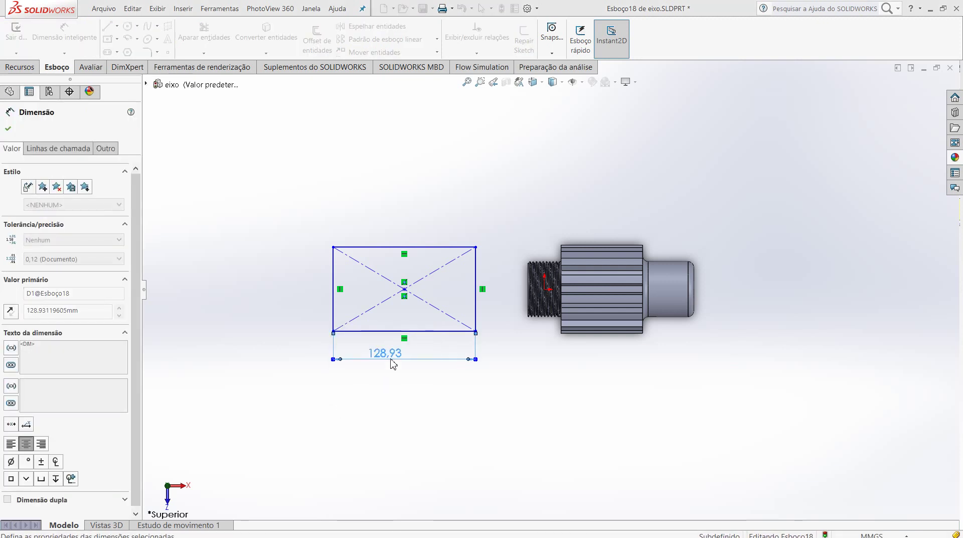
left_click(310, 302)
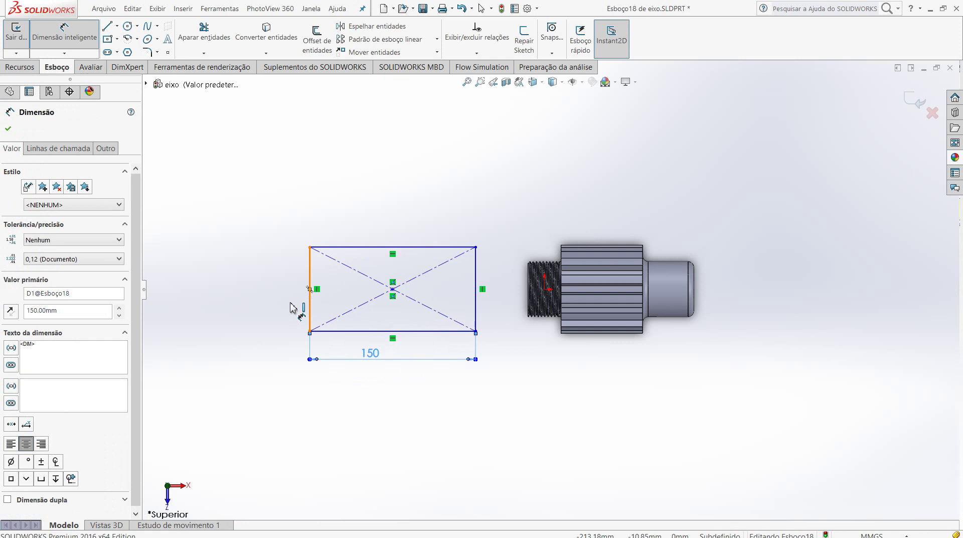
left_click(285, 297)
type("100")
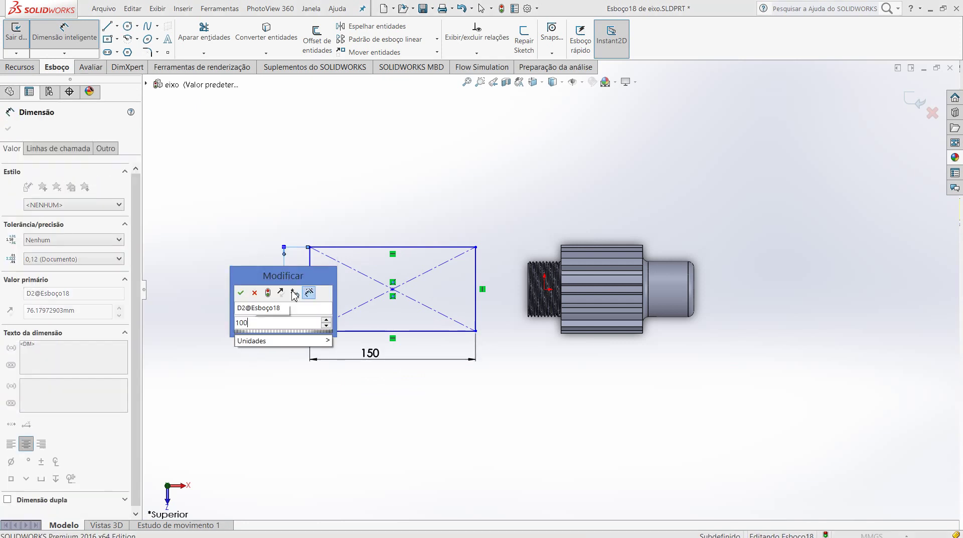
key("Return")
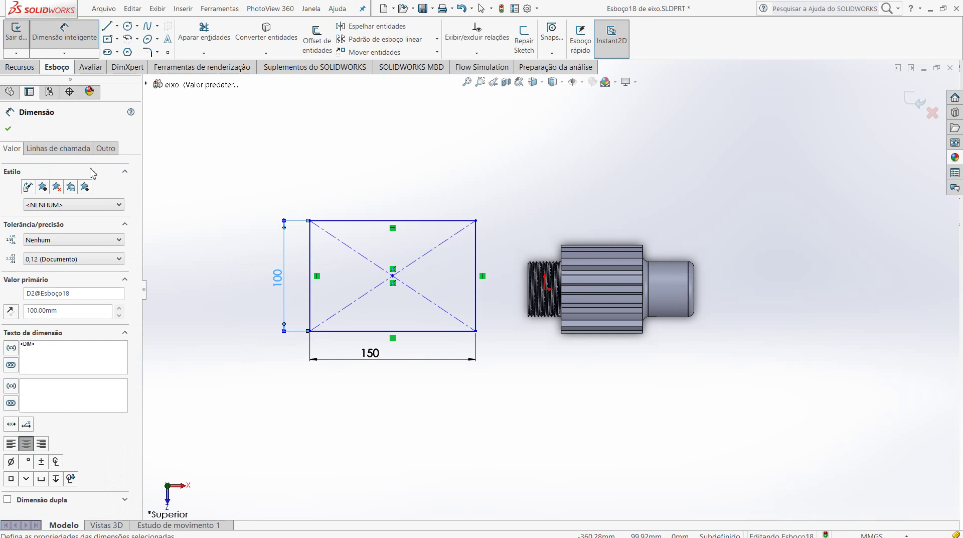
left_click(9, 129)
Draw a circle at the rectangle's centre and set its radius to 37
left_click(126, 26)
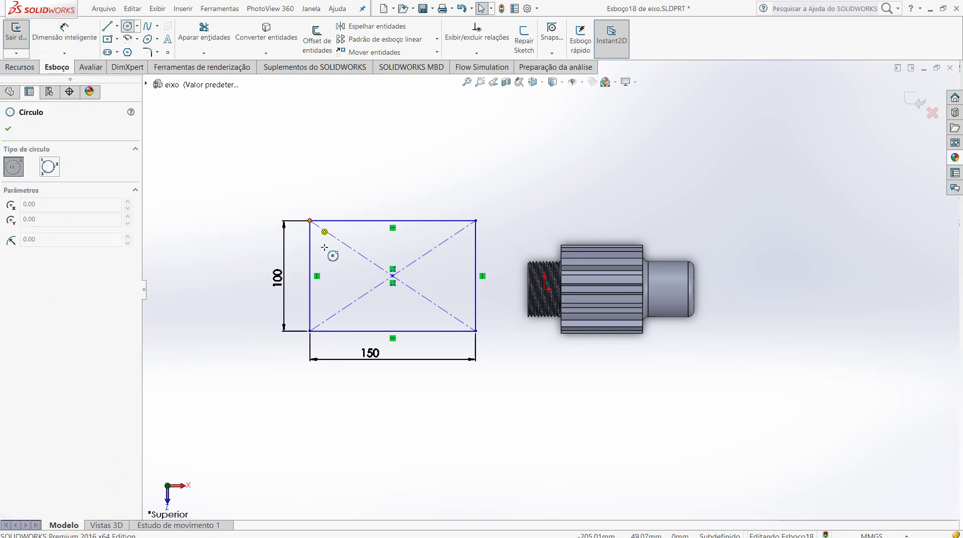
left_click(393, 276)
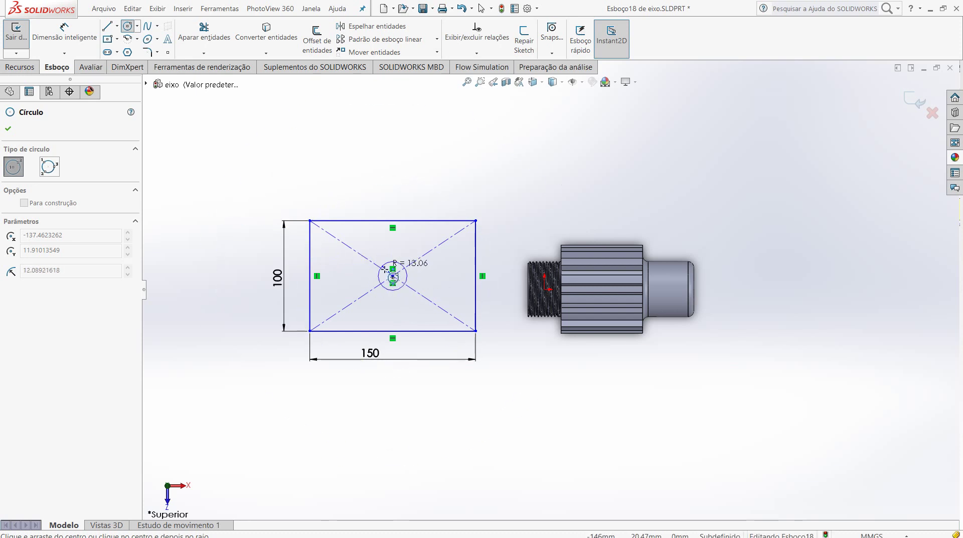
left_click(359, 295)
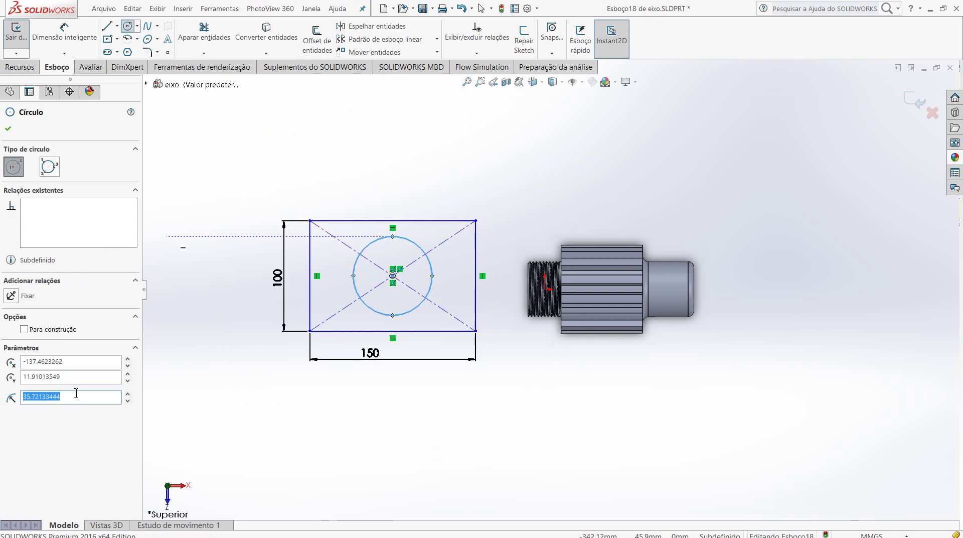
type("50.8")
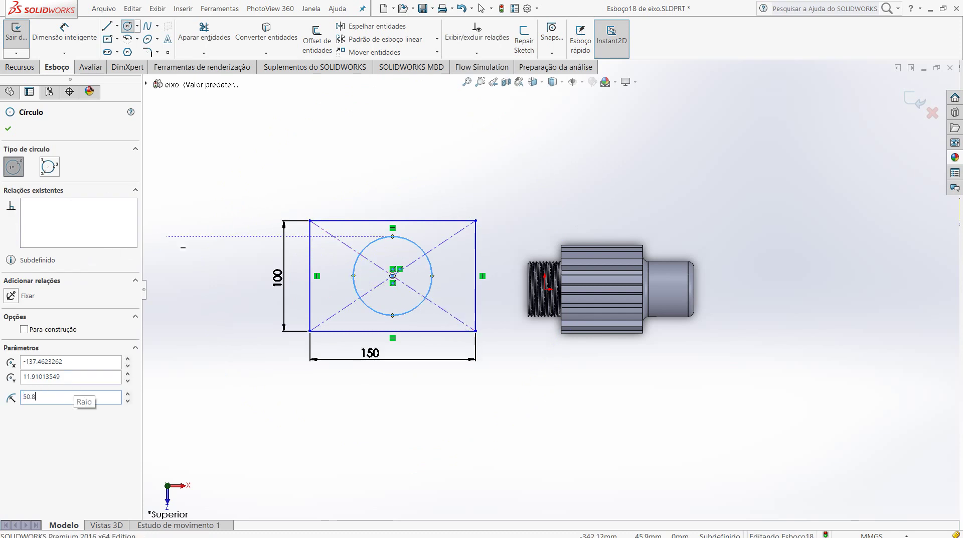
key("Return")
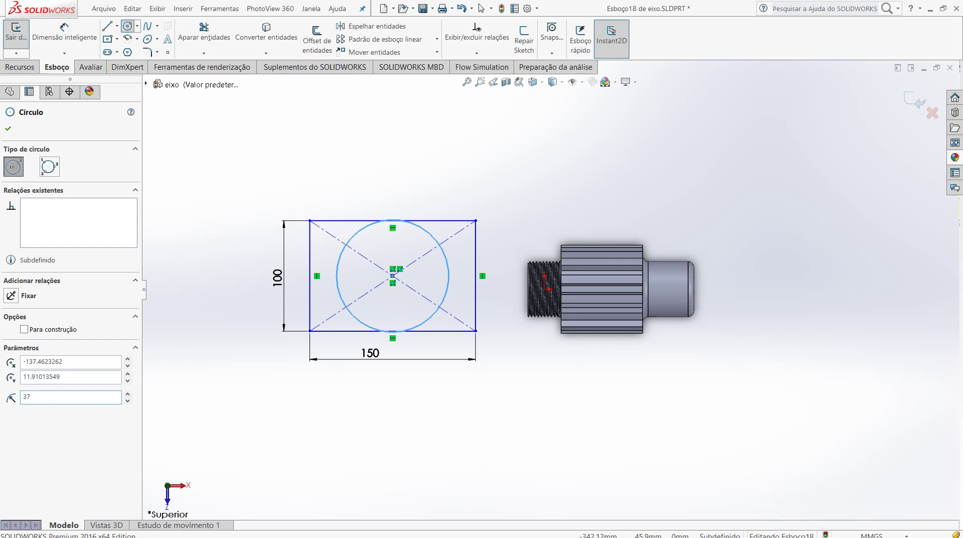
key("Return")
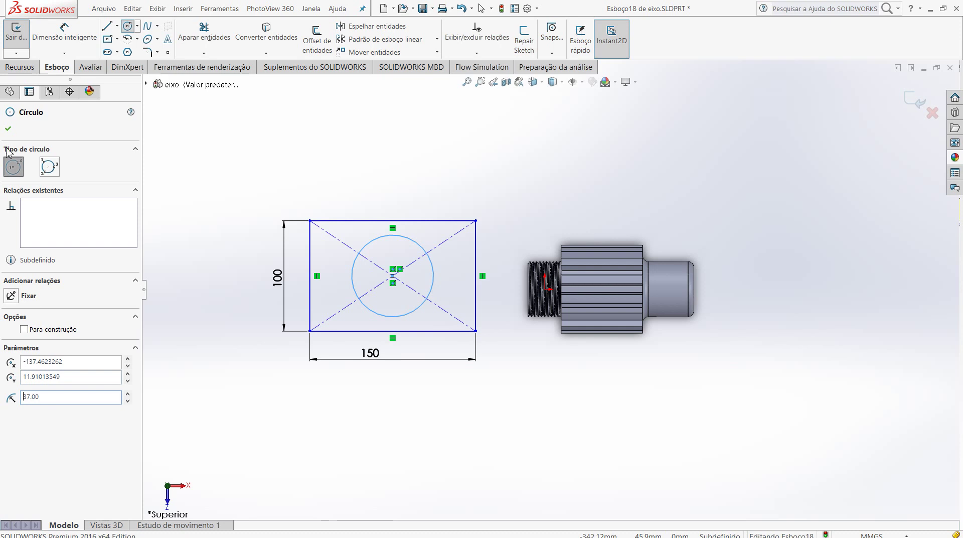
left_click(7, 130)
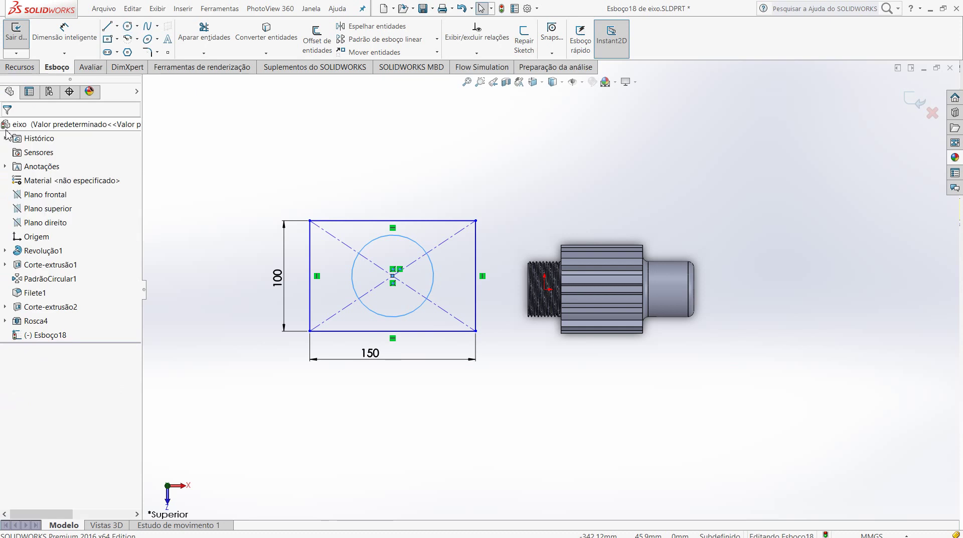
In isometric view, extrude the sketch 50 mm blind as a separate body with Merge result unchecked
left_click(544, 86)
left_click(590, 111)
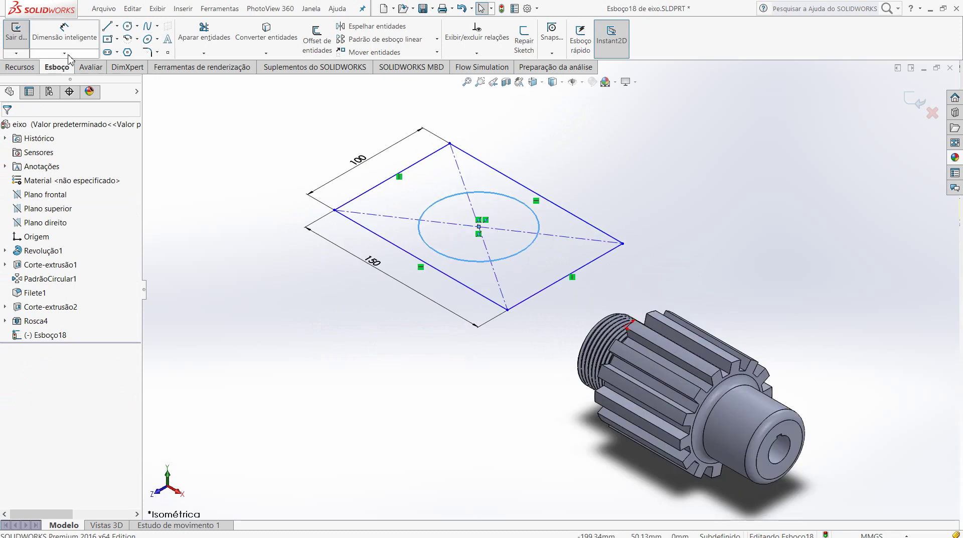
left_click(25, 67)
left_click(28, 38)
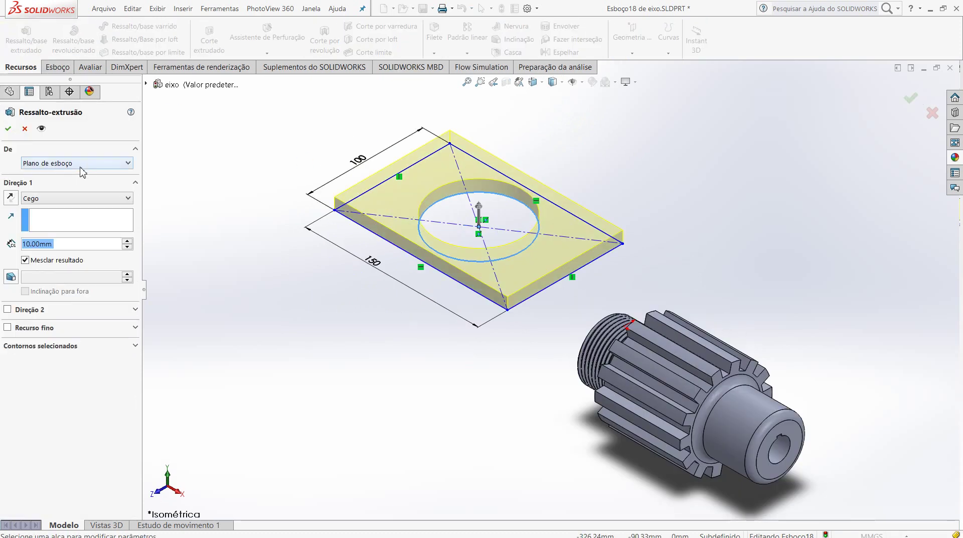
left_click(127, 242)
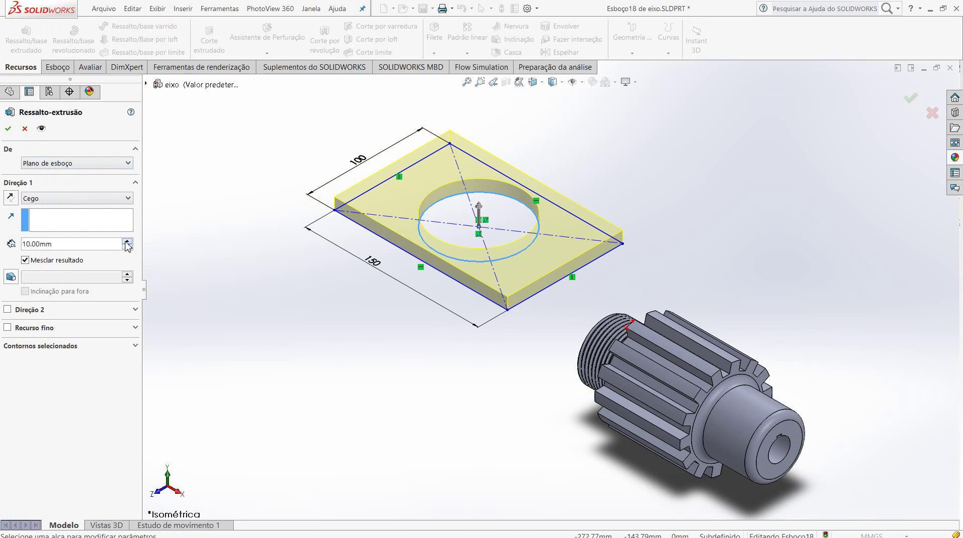
left_click(127, 241)
left_click(128, 241)
left_click(128, 241)
left_click(128, 241)
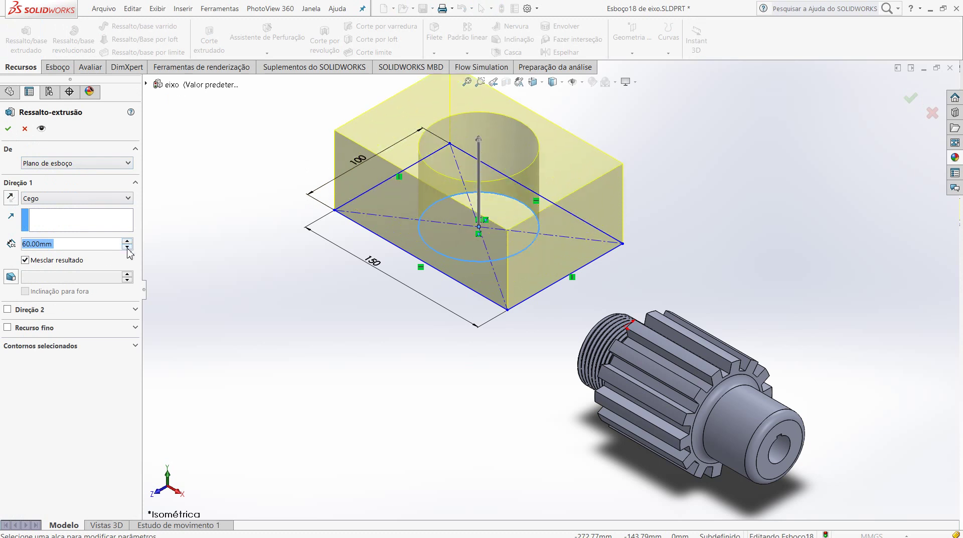
left_click(127, 247)
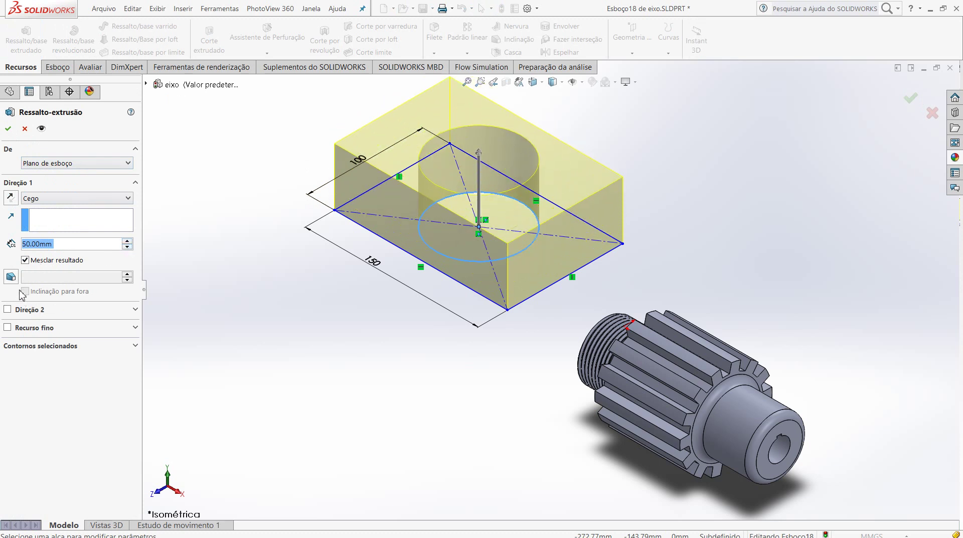
left_click(26, 260)
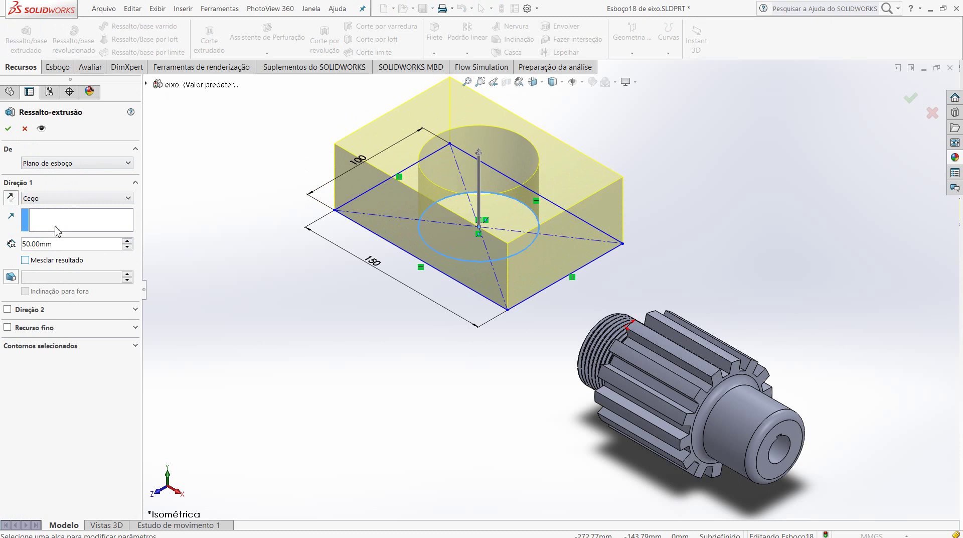
left_click(8, 132)
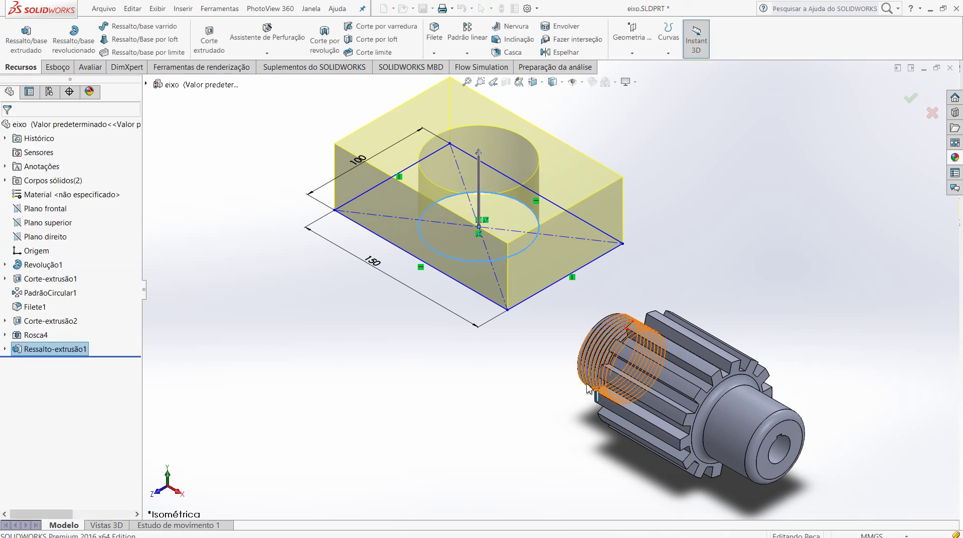
Start a Thread on the block's round hole with a Blind end condition
scroll(548, 161, "up", 2)
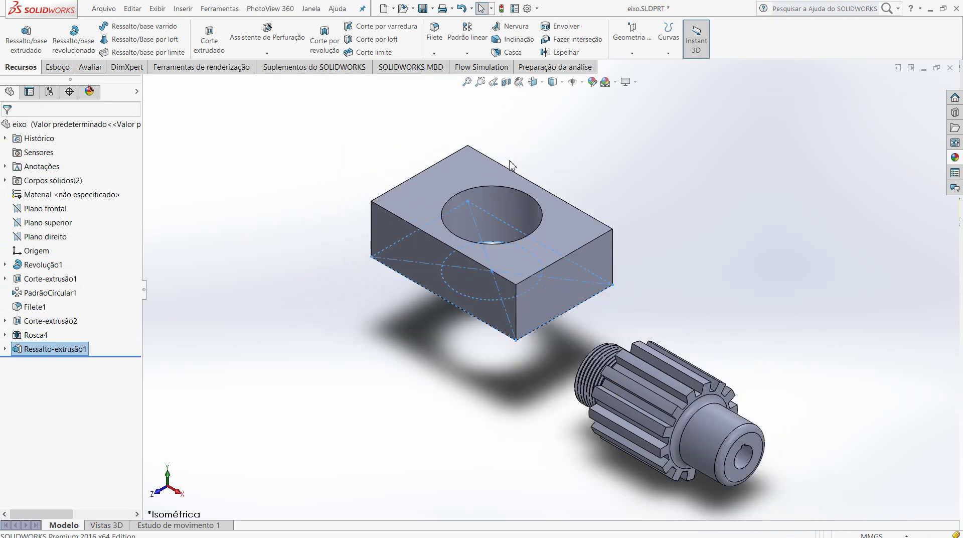
scroll(512, 166, "up", 1)
scroll(498, 233, "down", 2)
scroll(498, 232, "down", 2)
scroll(513, 248, "down", 2)
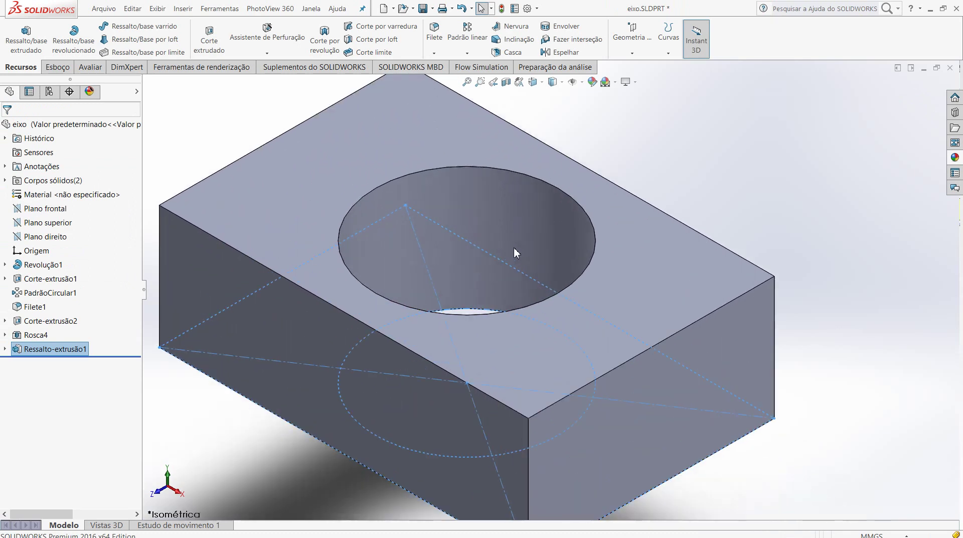
left_click(266, 53)
left_click(254, 78)
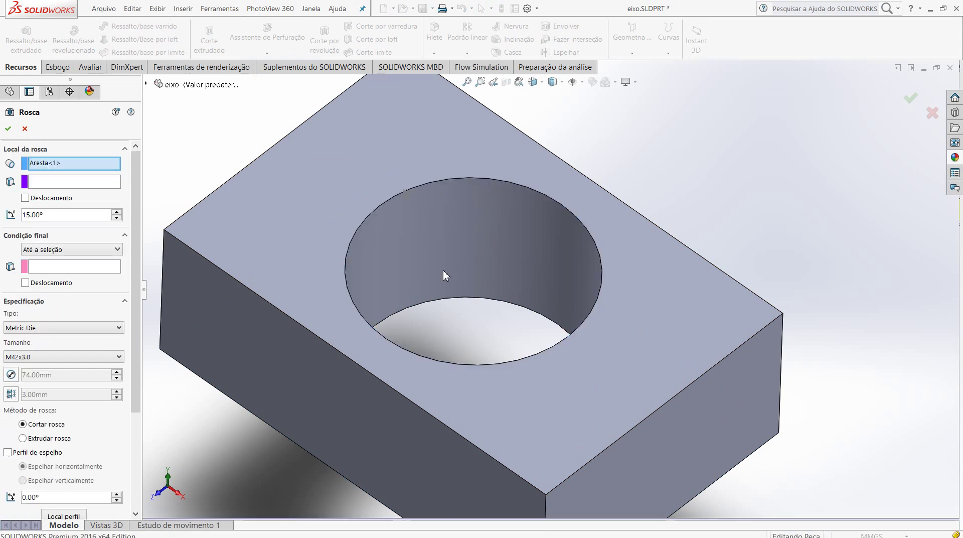
middle_click_drag(312, 438, 359, 345)
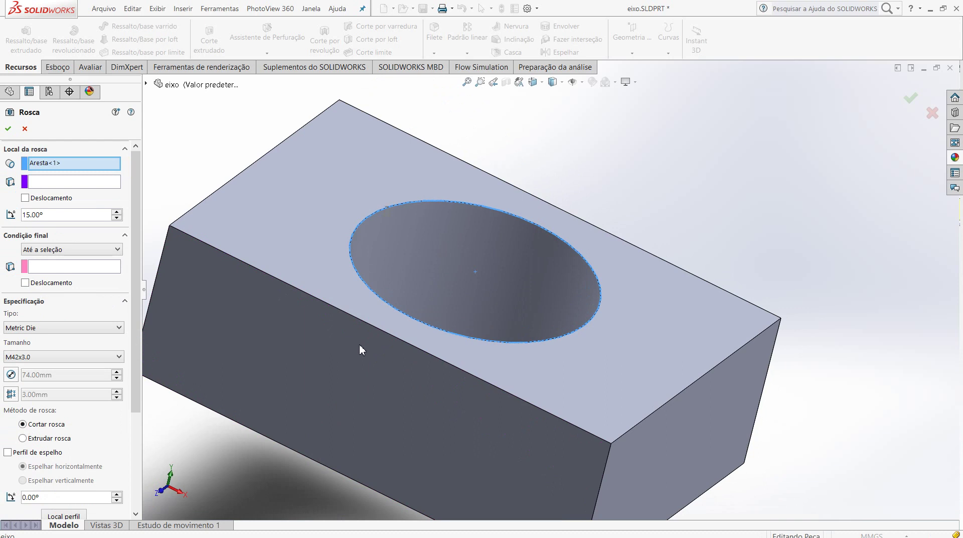
left_click(120, 249)
left_click(95, 266)
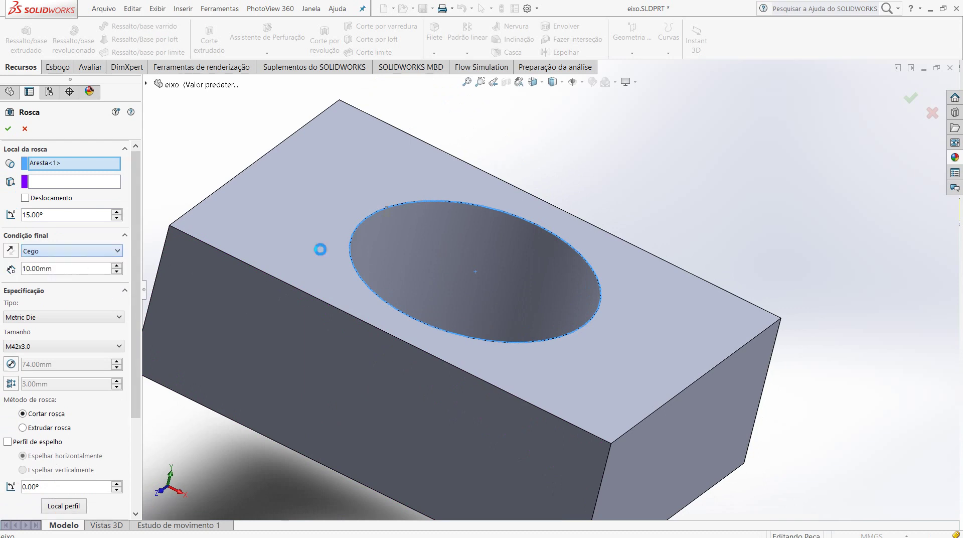
Set the M42x3.0 thread depth to 50 mm, make it an extruded thread, and accept
mouse_move(435, 250)
middle_mouse_down()
mouse_move(445, 267)
mouse_move(407, 300)
mouse_move(466, 155)
mouse_move(450, 232)
middle_mouse_up()
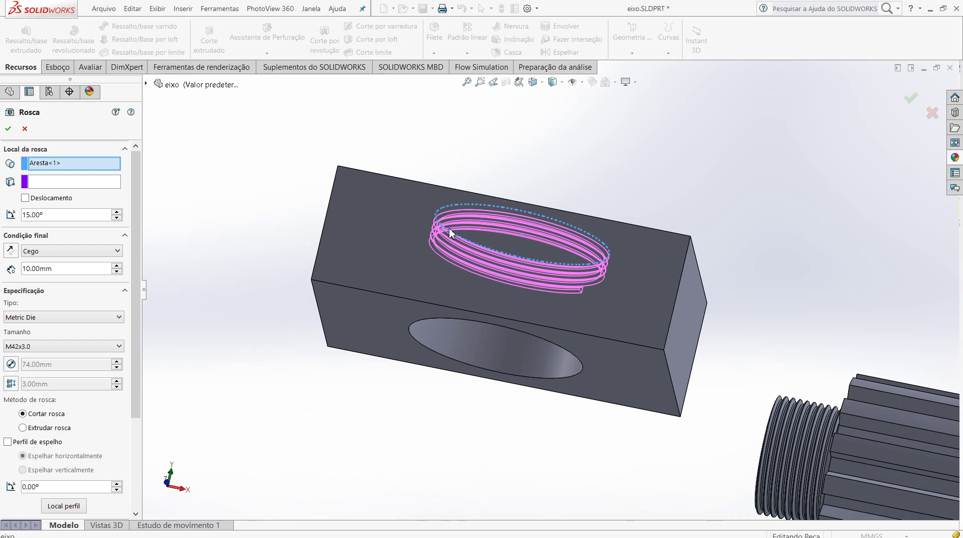
left_click(117, 264)
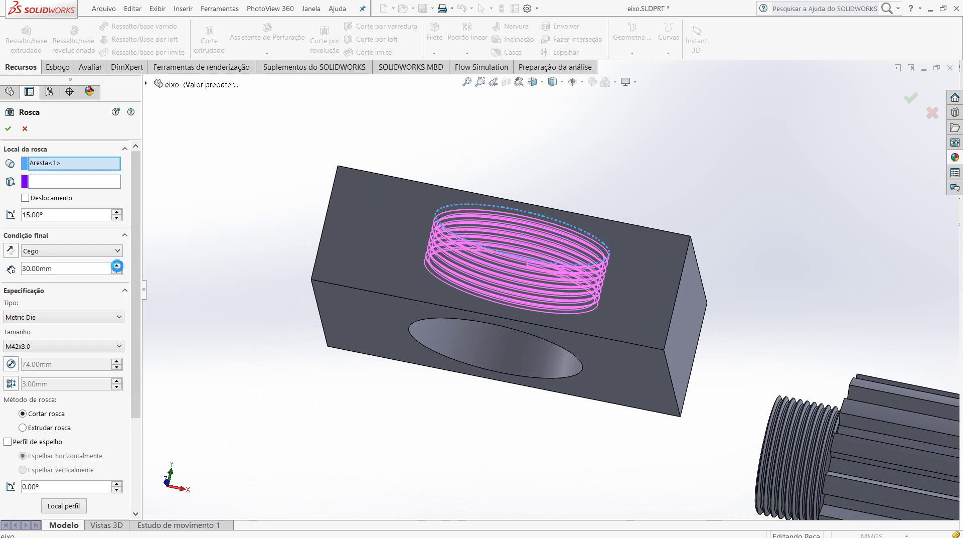
left_click(117, 264)
left_click(117, 264)
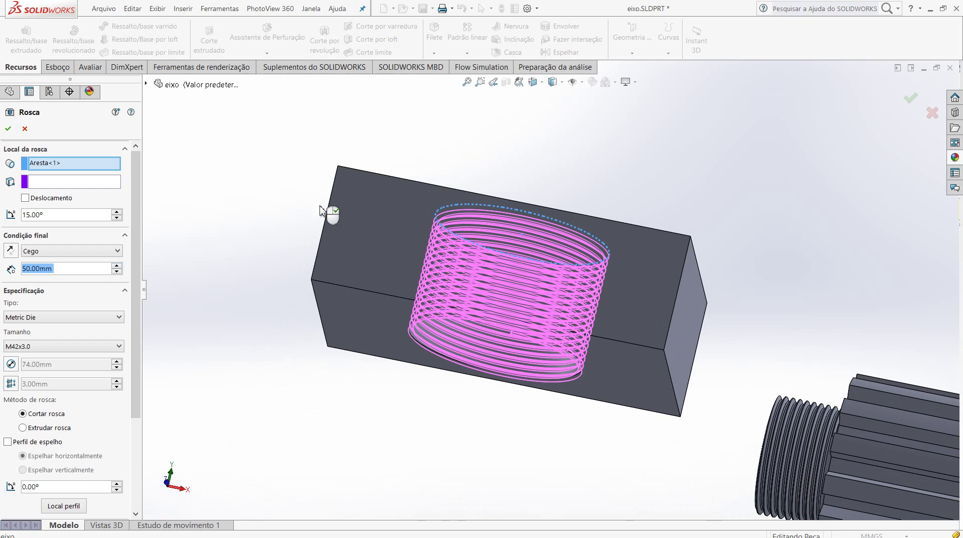
middle_click_drag(326, 209, 251, 290)
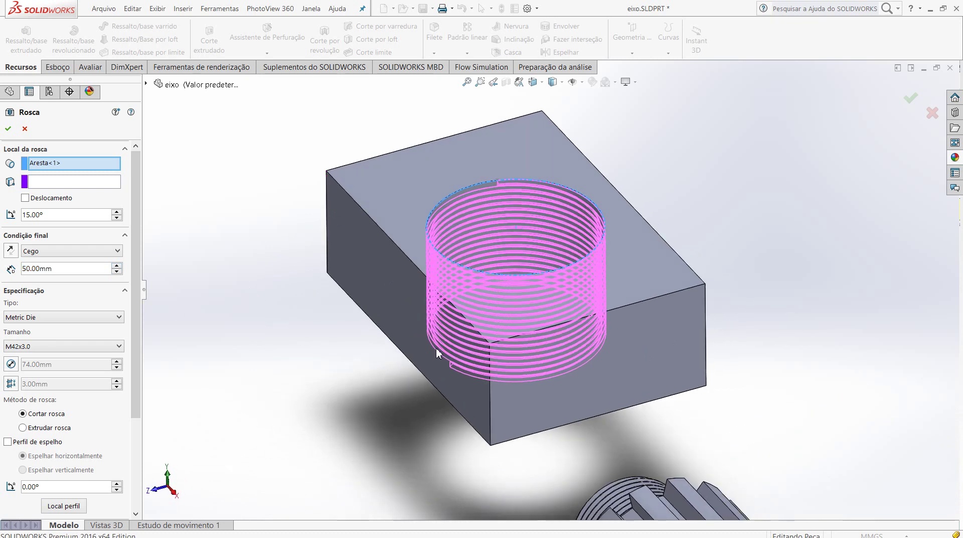
middle_click_drag(436, 352, 453, 316, "ctrl")
scroll(525, 252, "down", 2)
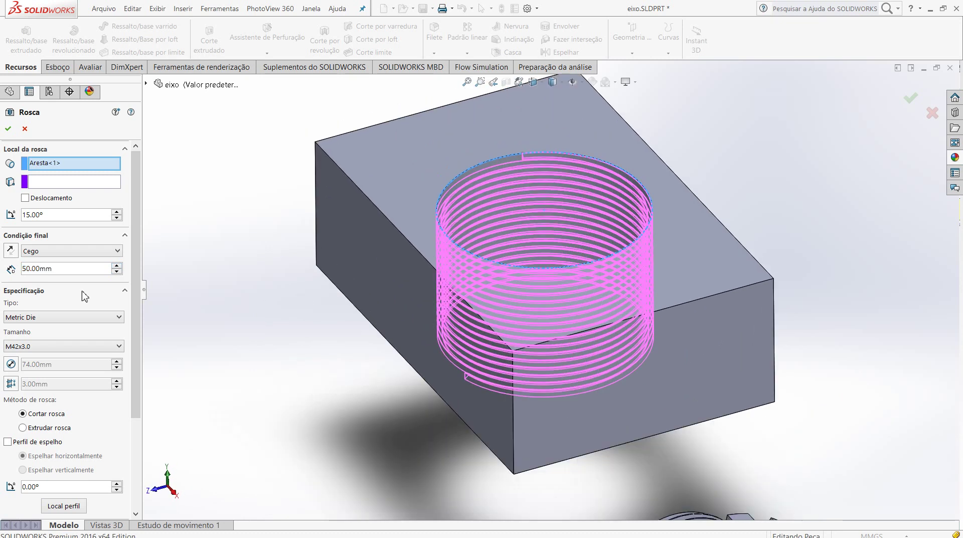
left_click(22, 428)
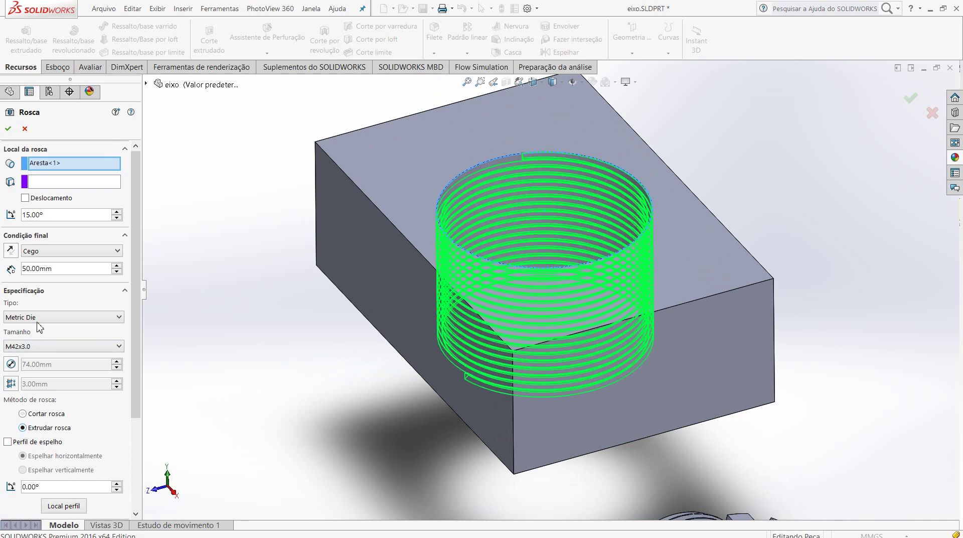
left_click(8, 131)
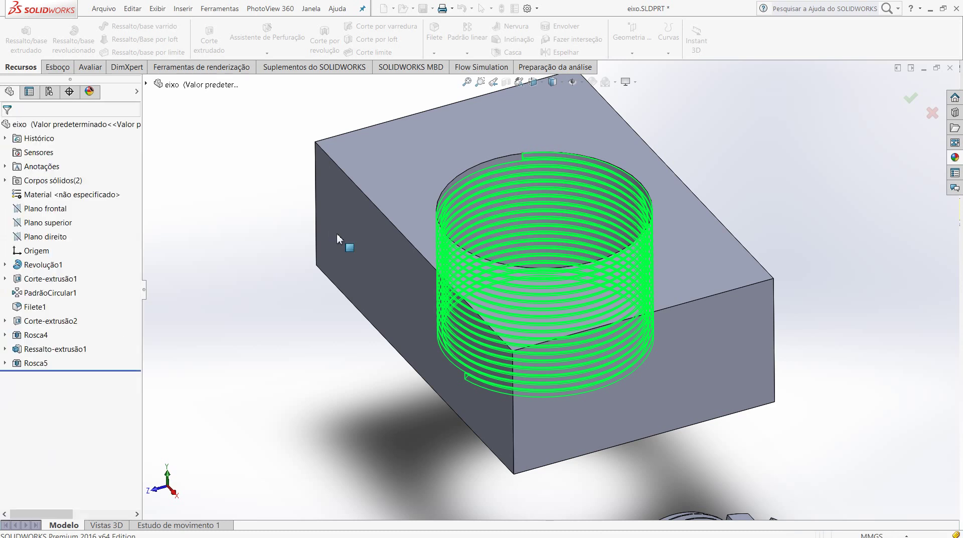
Create a section view of the block along the front plane
mouse_move(520, 224)
middle_mouse_down()
mouse_move(519, 319)
mouse_move(483, 256)
middle_mouse_up()
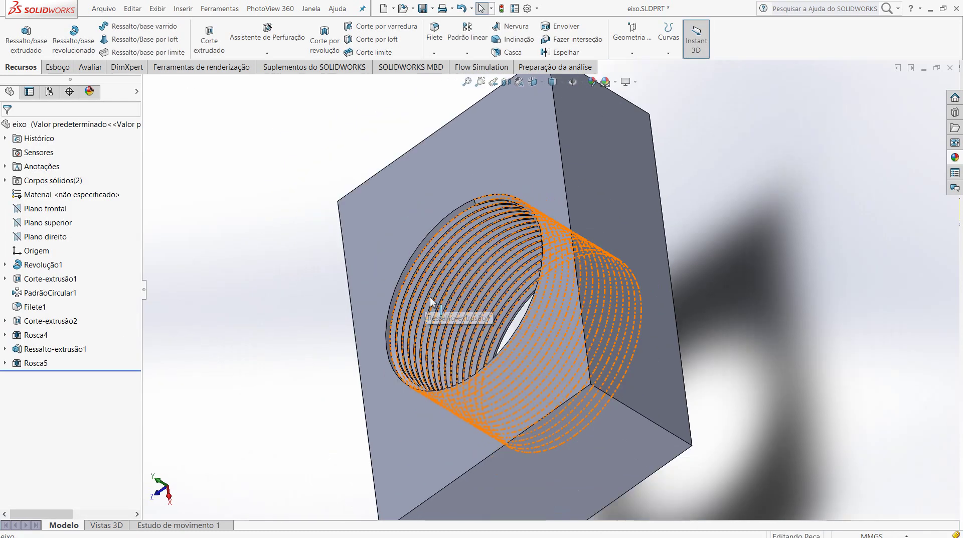
left_click(493, 81)
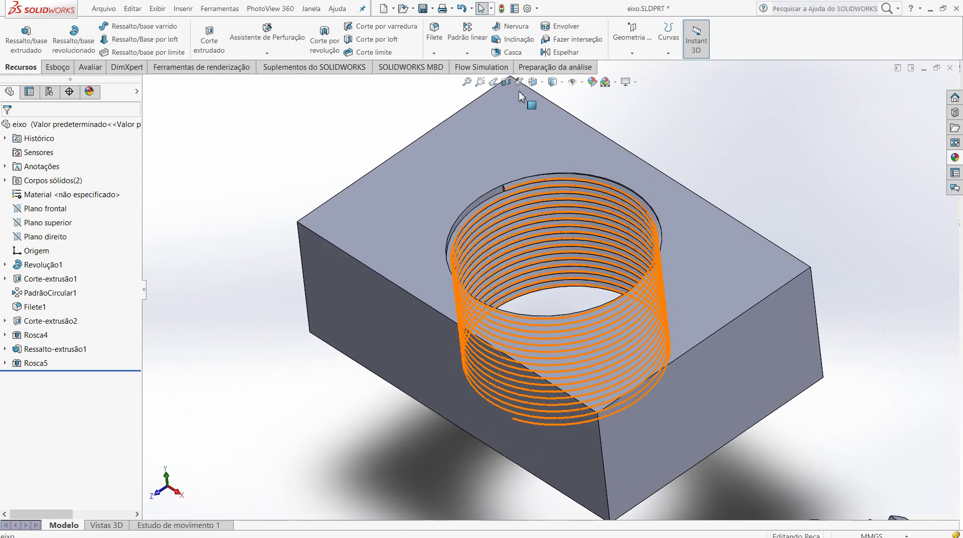
left_click(493, 82)
left_click(505, 82)
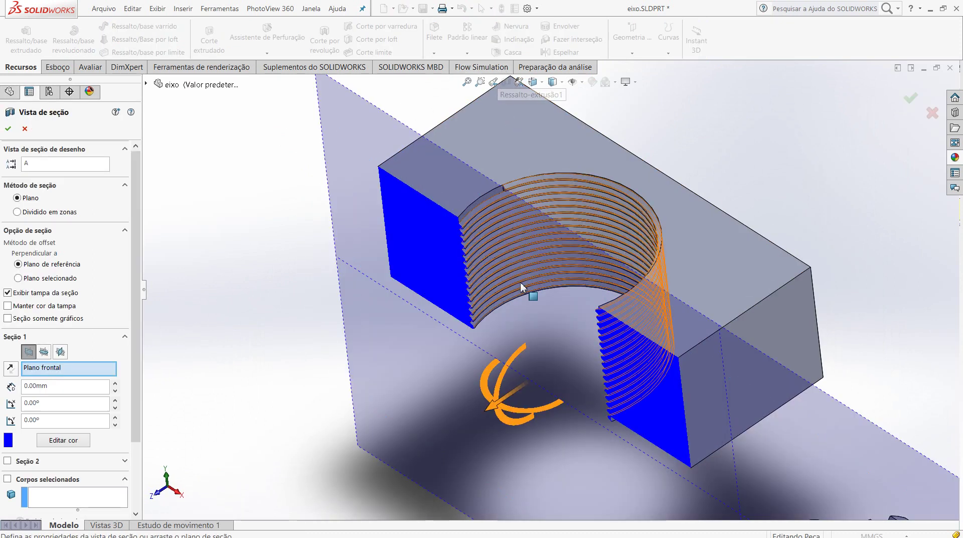
left_click(8, 128)
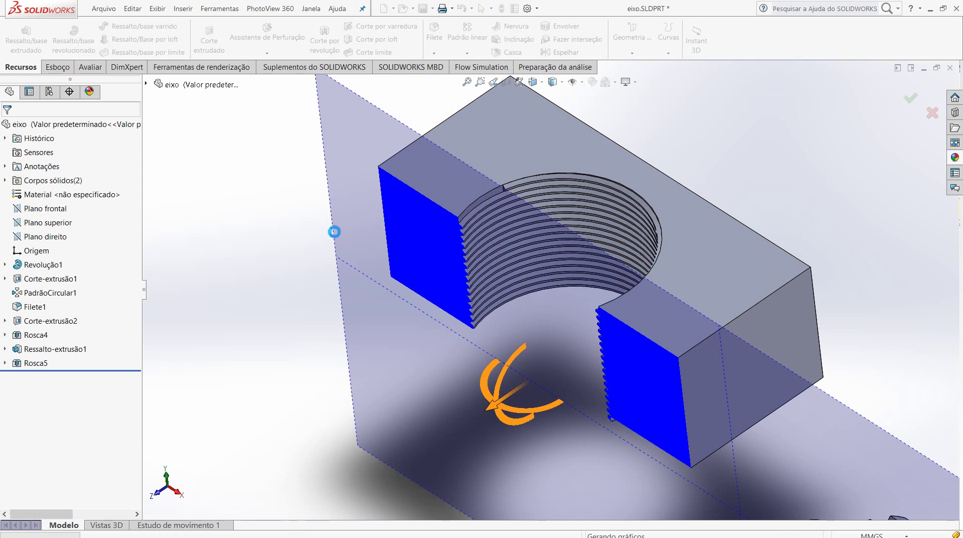
Zoom and rotate around the cut face to inspect the internal thread ridges
scroll(465, 233, "down", 3)
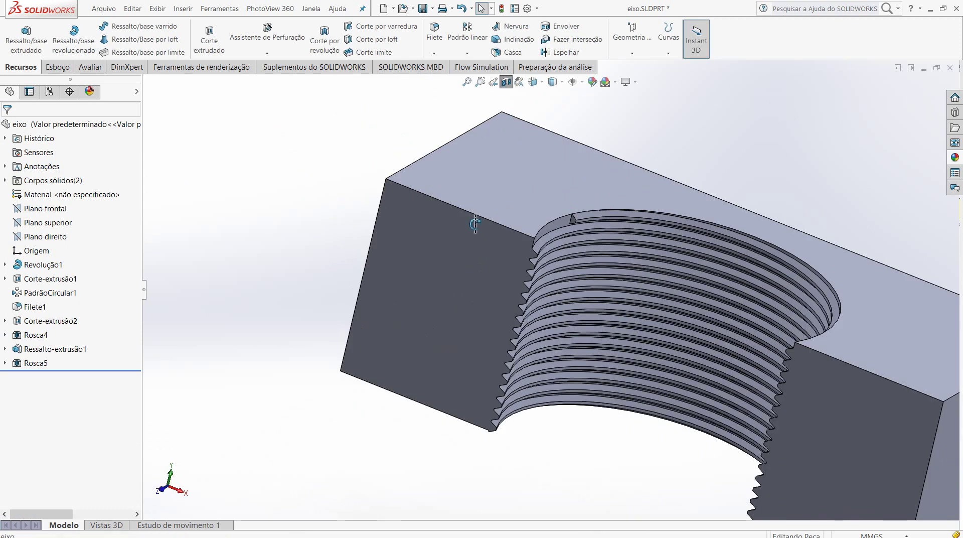
mouse_move(465, 233)
middle_mouse_down()
mouse_move(535, 227)
mouse_move(462, 245)
middle_mouse_up()
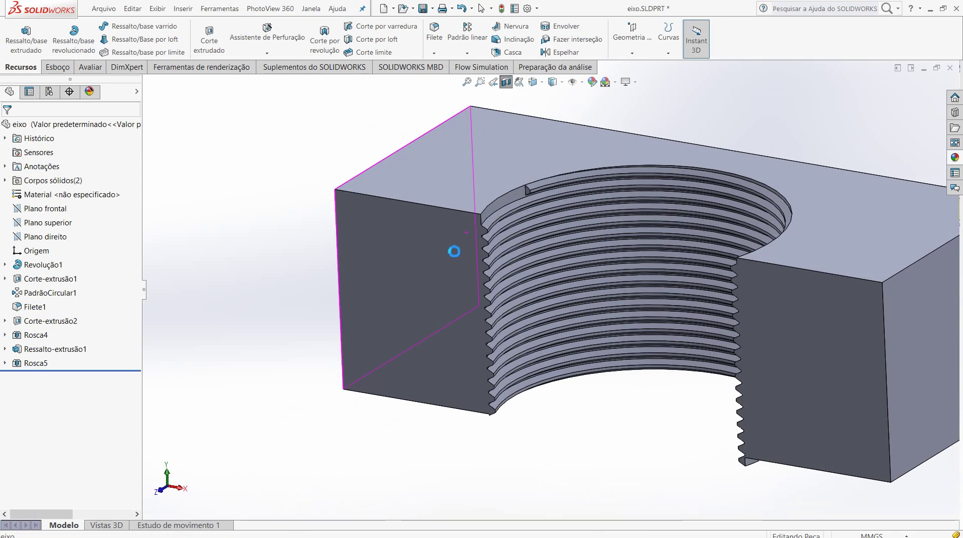
scroll(589, 261, "up", 2)
key("ctrl+Left")
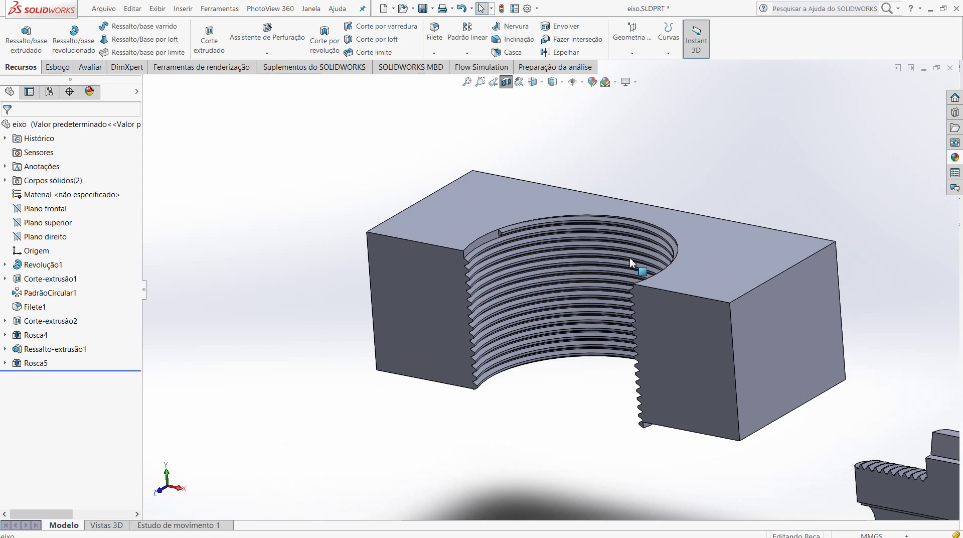
scroll(518, 248, "down", 3)
scroll(514, 241, "down", 2)
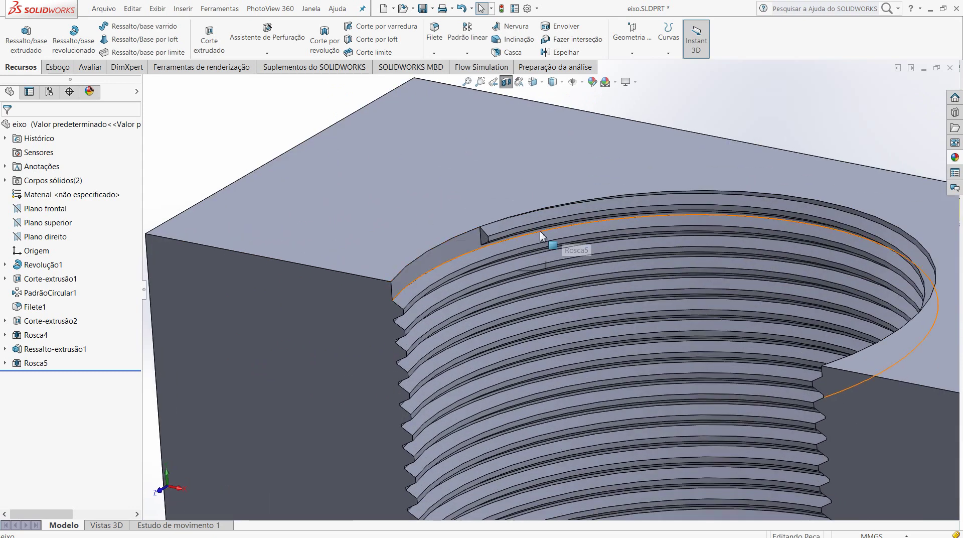
scroll(491, 266, "up", 3)
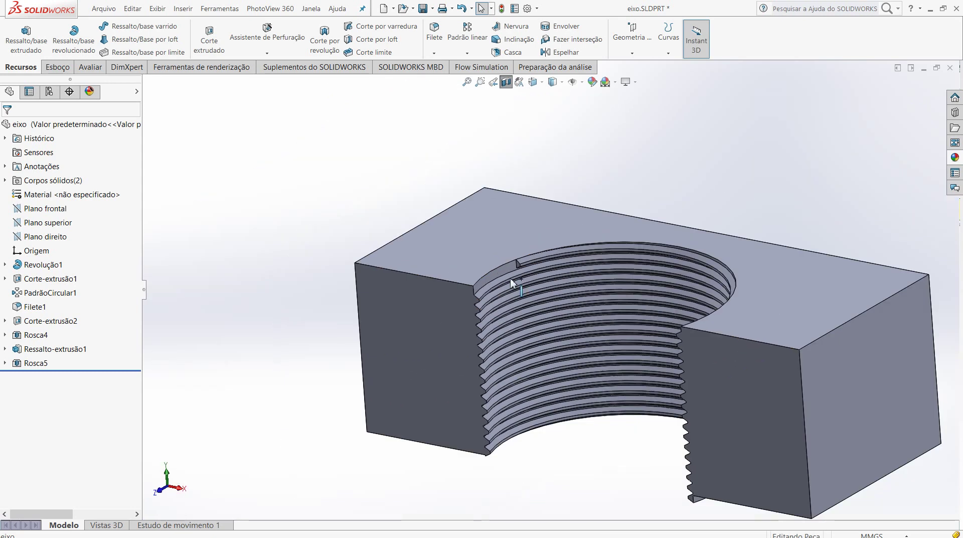
scroll(530, 312, "up", 1)
mouse_move(531, 312)
middle_mouse_down()
mouse_move(630, 258)
mouse_move(553, 225)
middle_mouse_up()
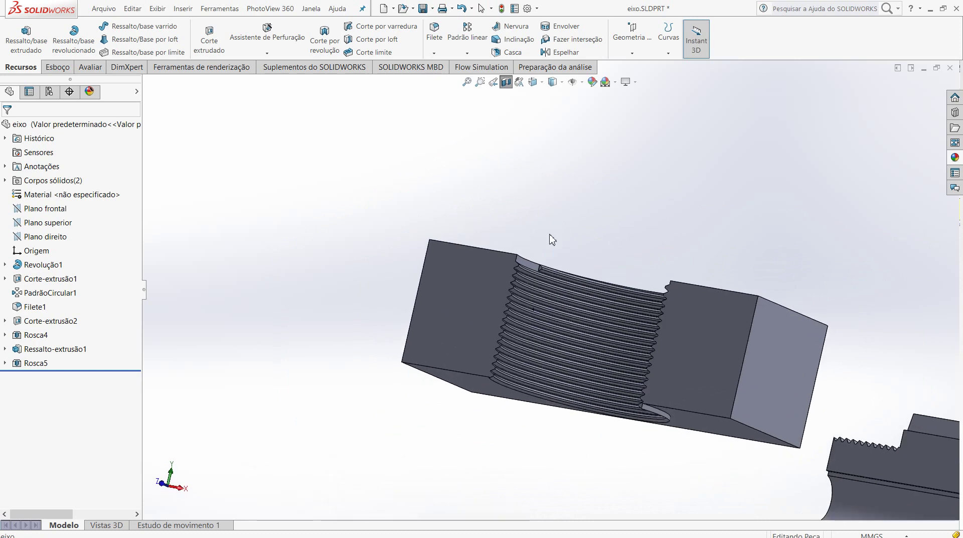
scroll(633, 400, "down", 3)
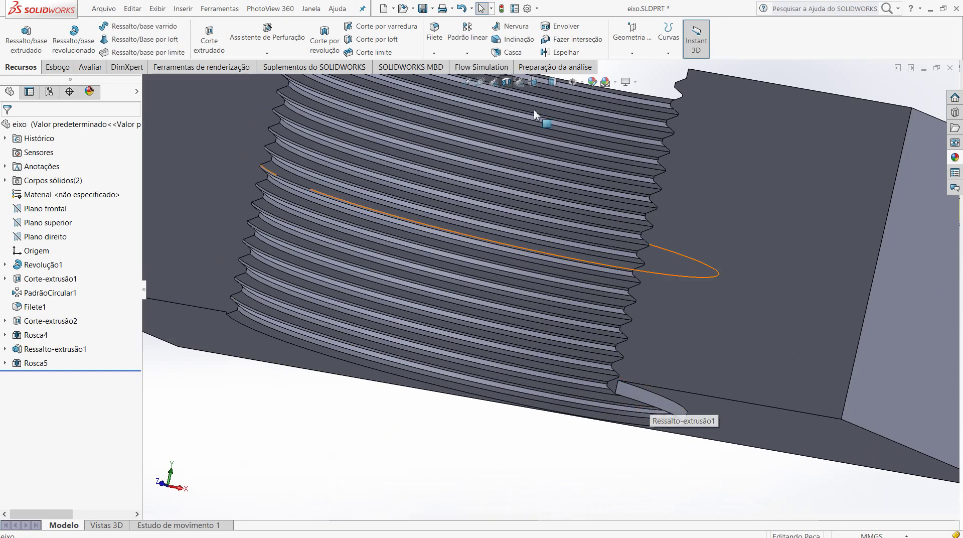
Undo the thread and redefine it with an Up To Selection end at the block's bottom face
left_click(461, 10)
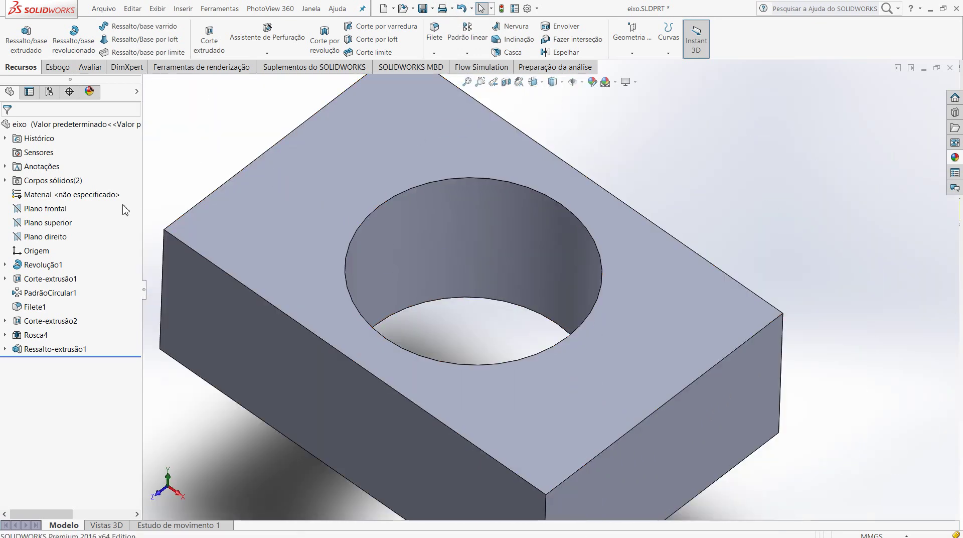
left_click(267, 53)
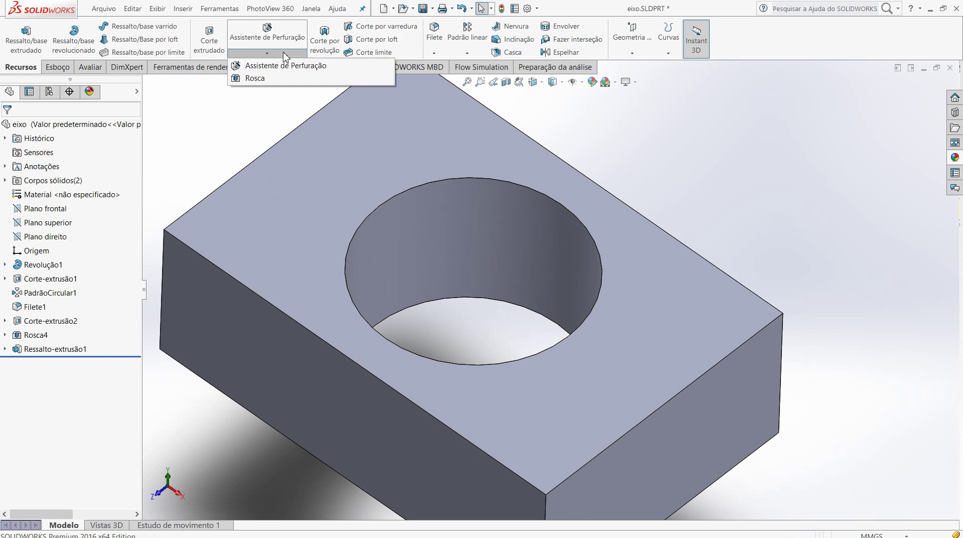
left_click(255, 78)
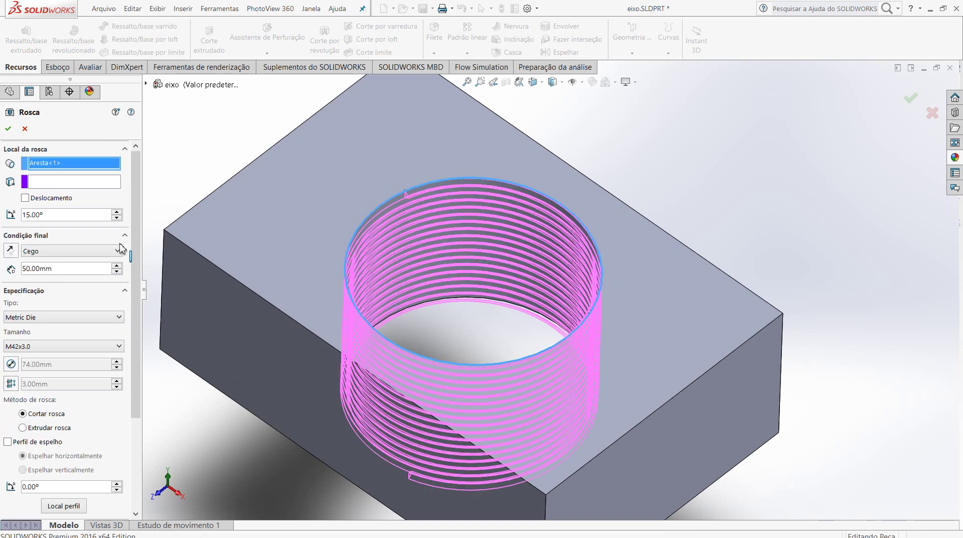
left_click(116, 250)
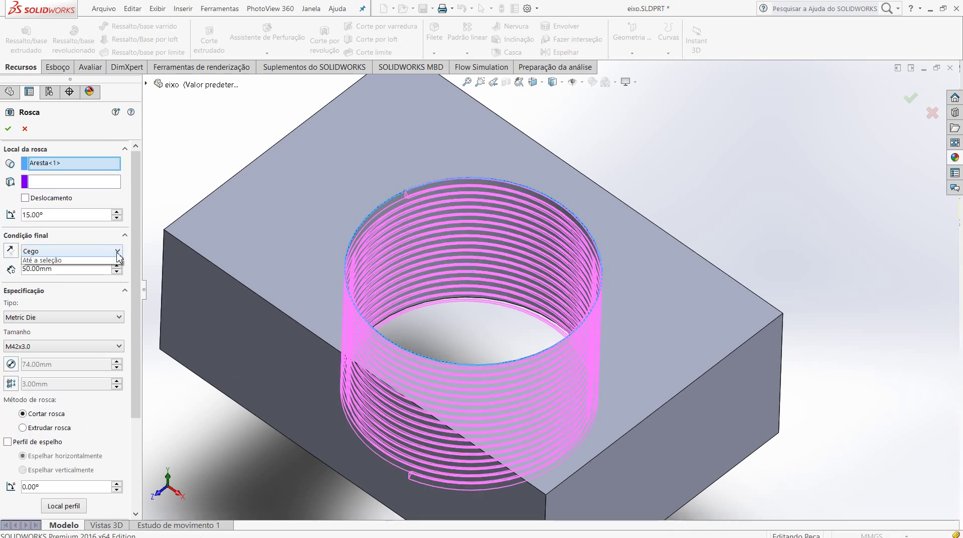
left_click(82, 279)
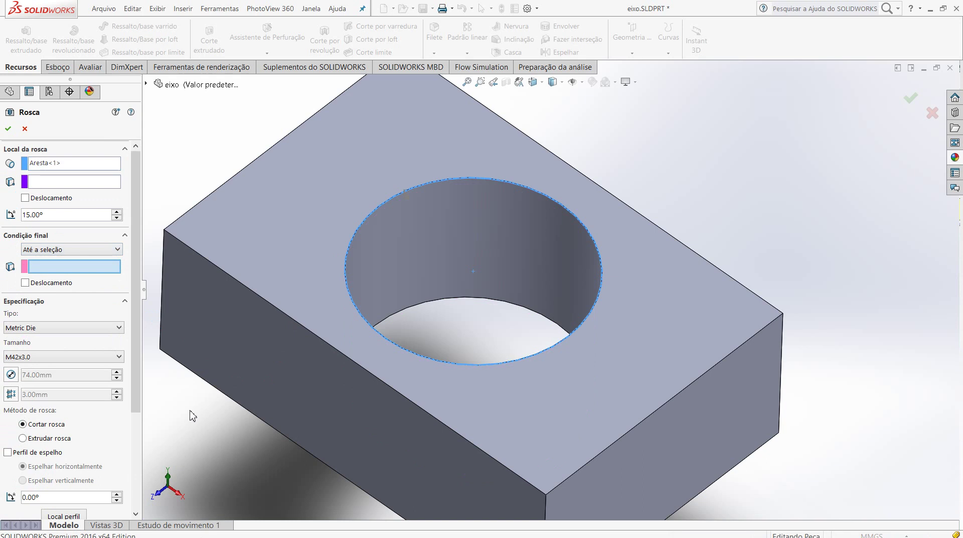
mouse_move(194, 403)
middle_mouse_down()
mouse_move(226, 344)
mouse_move(337, 295)
middle_mouse_up()
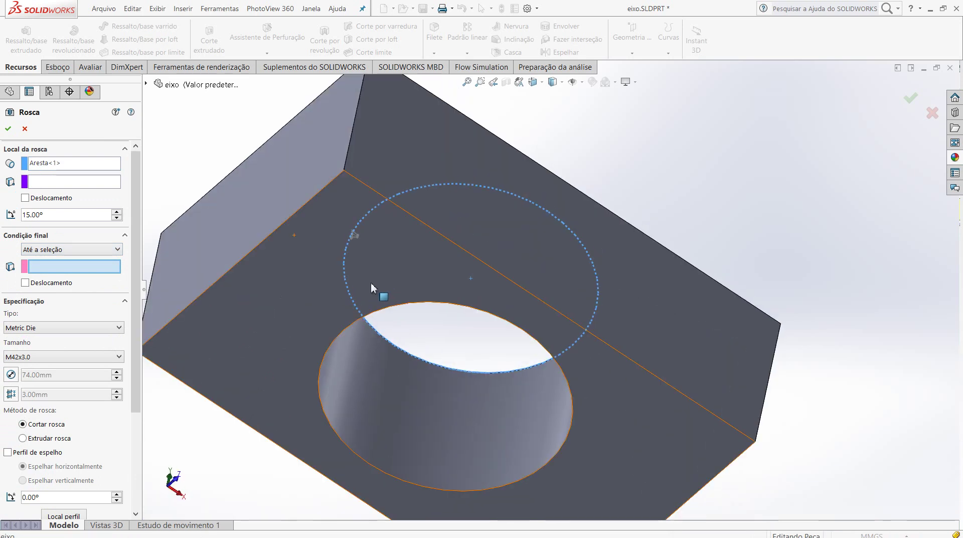
left_click(344, 272)
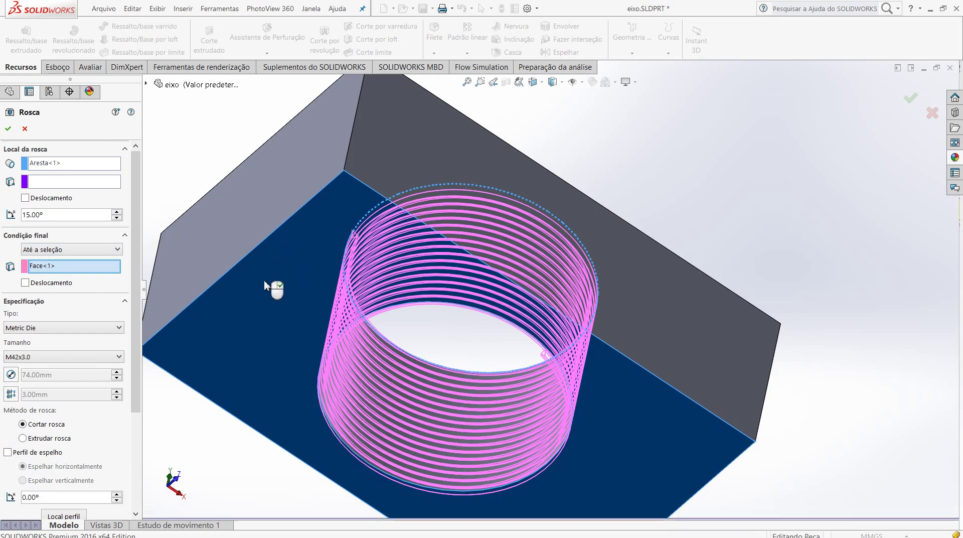
mouse_move(230, 318)
middle_mouse_down()
mouse_move(376, 286)
mouse_move(388, 263)
mouse_move(341, 293)
mouse_move(288, 225)
mouse_move(318, 221)
mouse_move(317, 236)
mouse_move(344, 224)
mouse_move(351, 264)
mouse_move(338, 269)
mouse_move(333, 254)
mouse_move(331, 268)
middle_mouse_up()
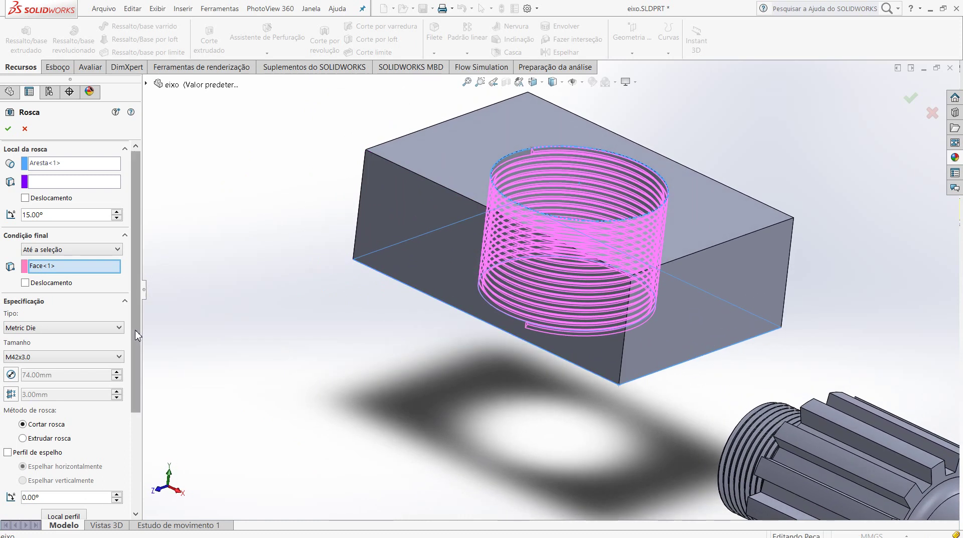
left_click(8, 129)
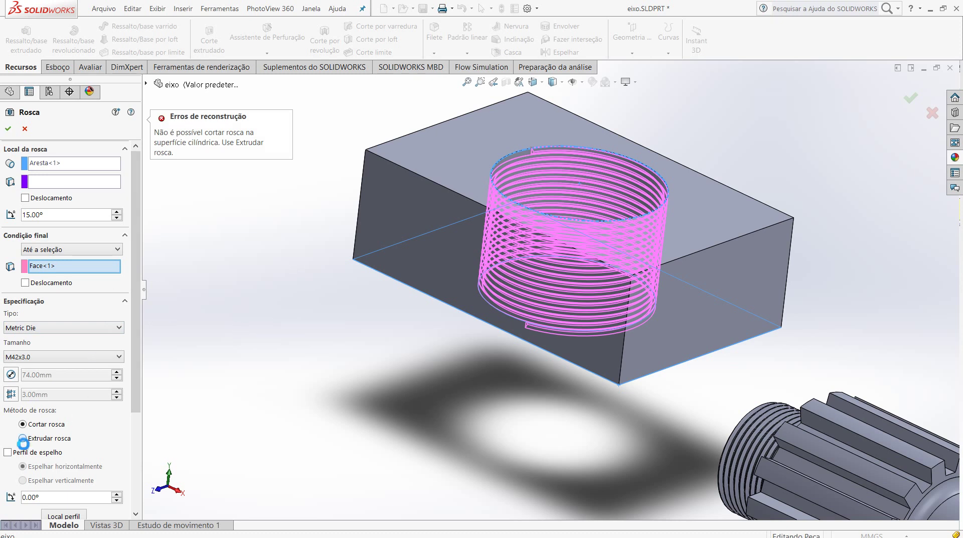
Accept the thread as an extruded thread (Rosca6) and select it to check its underside
left_click(23, 438)
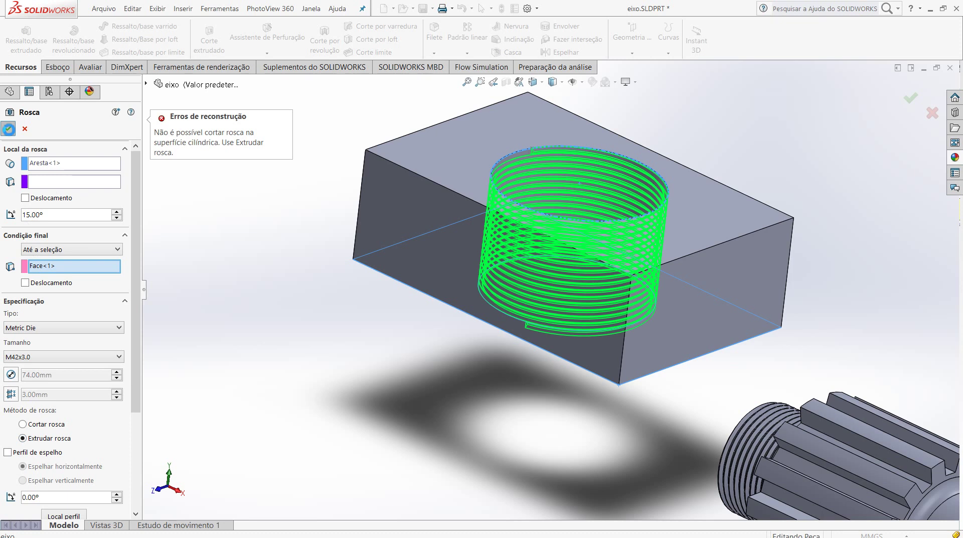
left_click(8, 128)
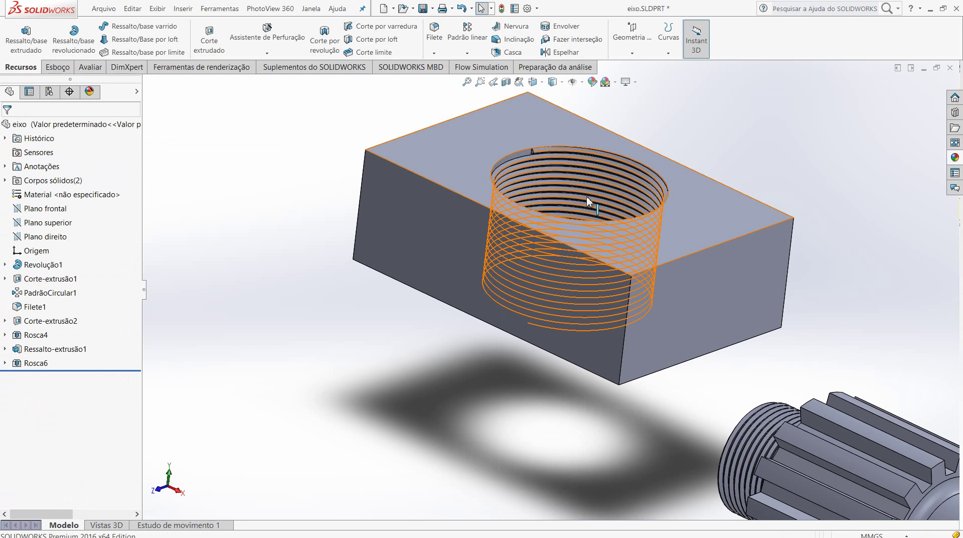
mouse_move(588, 201)
middle_mouse_down()
mouse_move(621, 155)
mouse_move(445, 212)
mouse_move(575, 96)
mouse_move(527, 189)
middle_mouse_up()
scroll(603, 247, "down", 5)
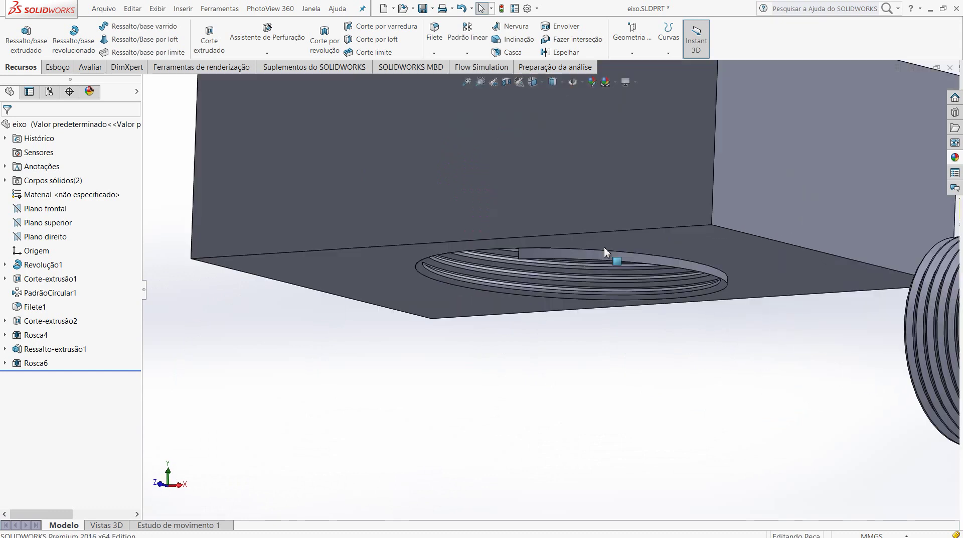
scroll(563, 260, "down", 3)
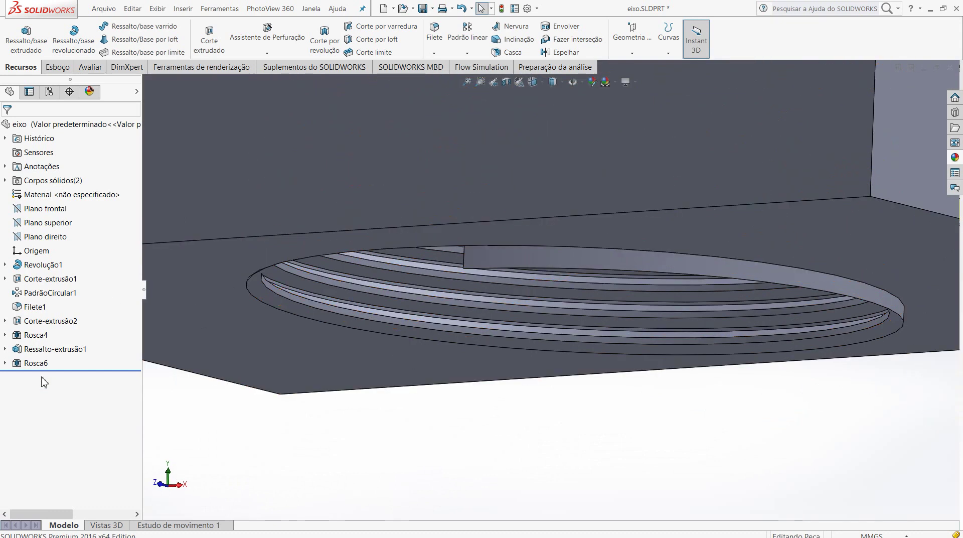
left_click(35, 363)
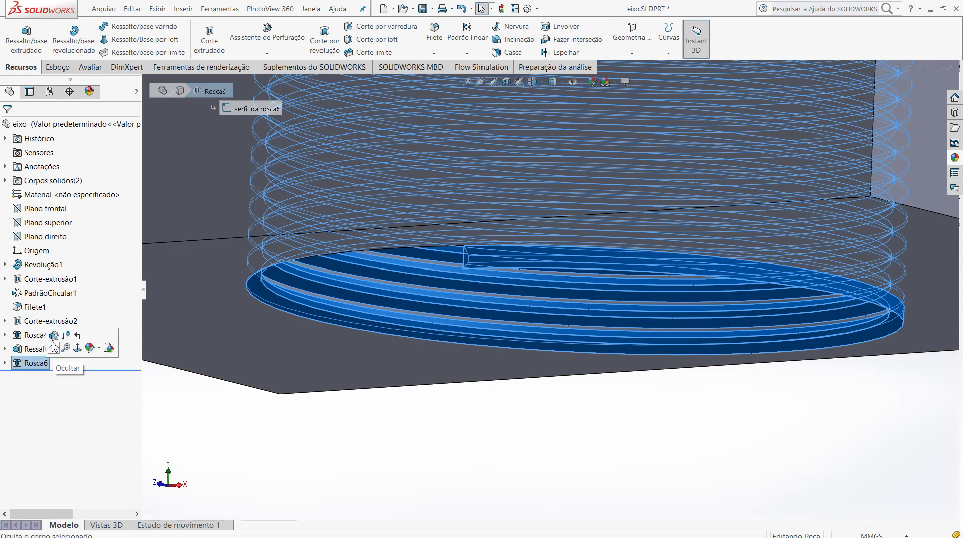
Edit Rosca6 and override its pitch to 4.00 mm
left_click(54, 336)
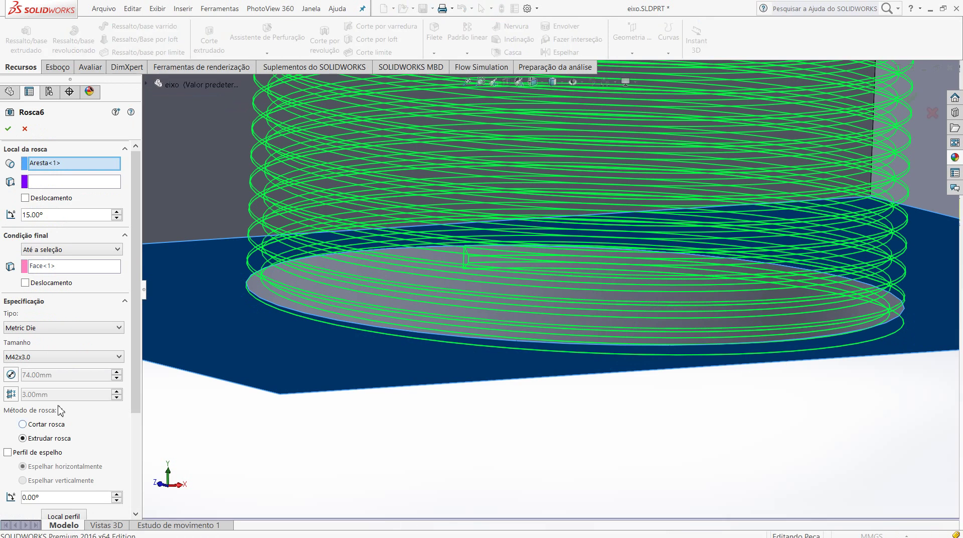
left_click(11, 395)
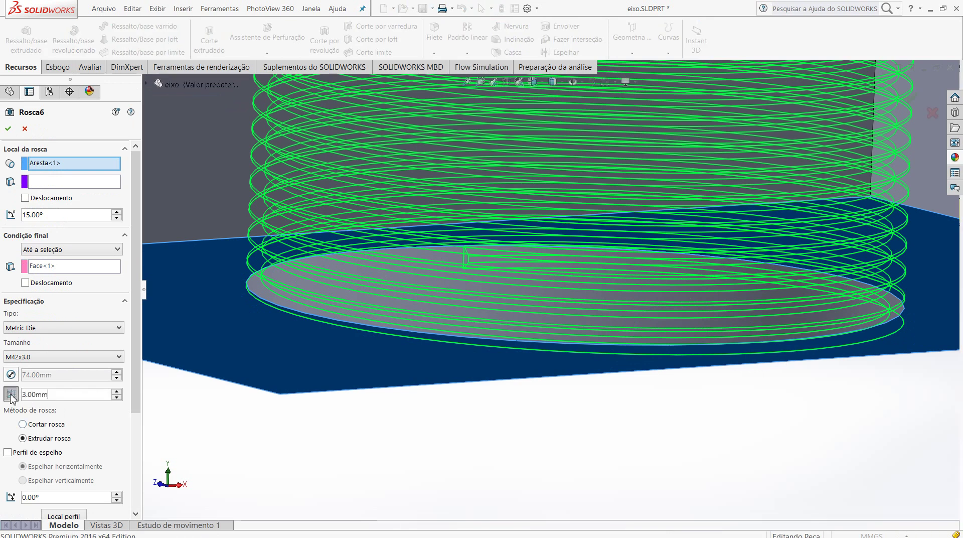
left_click_drag(63, 399, 28, 400)
type("2.5")
key("Return")
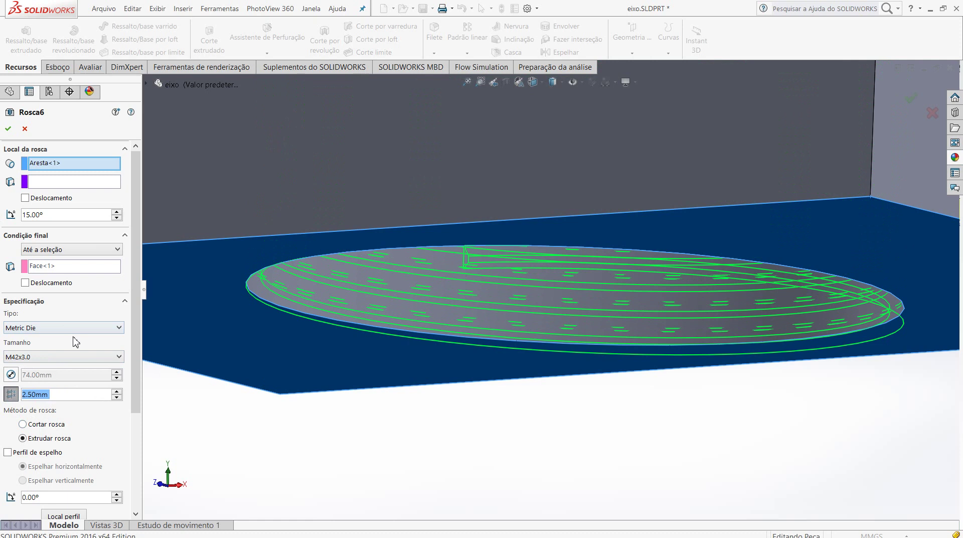
type("4")
key("Return")
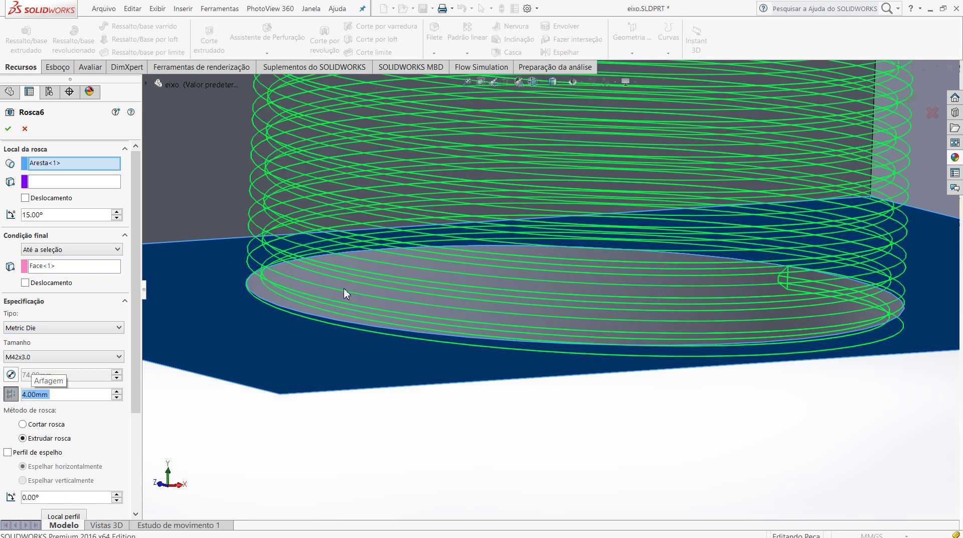
Change the thread's end condition to Blind at 50.00 mm
left_click(83, 251)
left_click(75, 262)
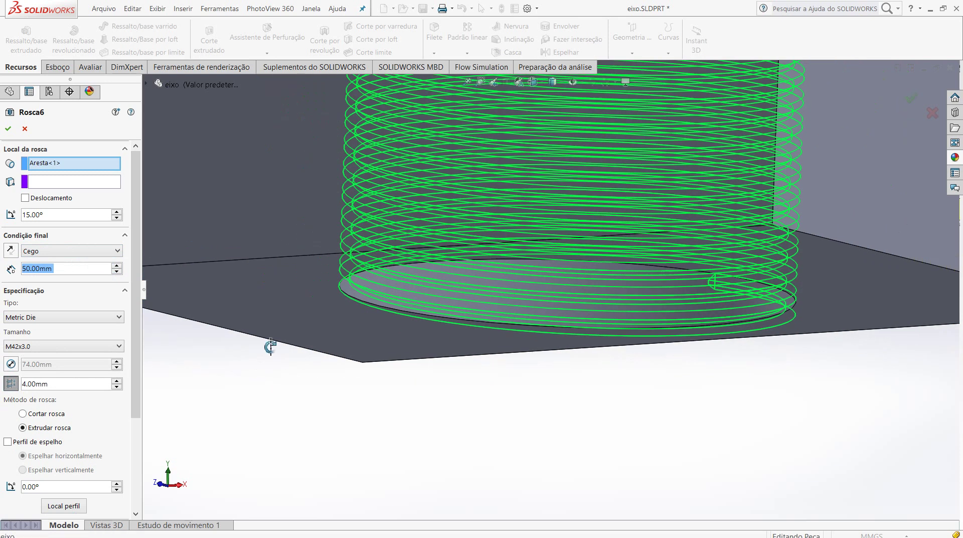
middle_click_drag(269, 348, 263, 358)
scroll(263, 358, "up", 3)
scroll(265, 358, "down", 2)
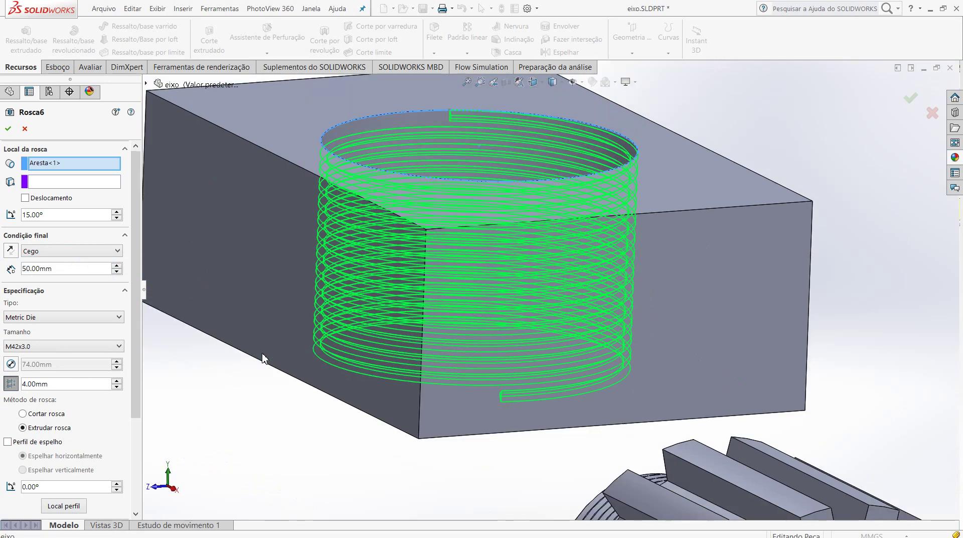
scroll(317, 356, "down", 3)
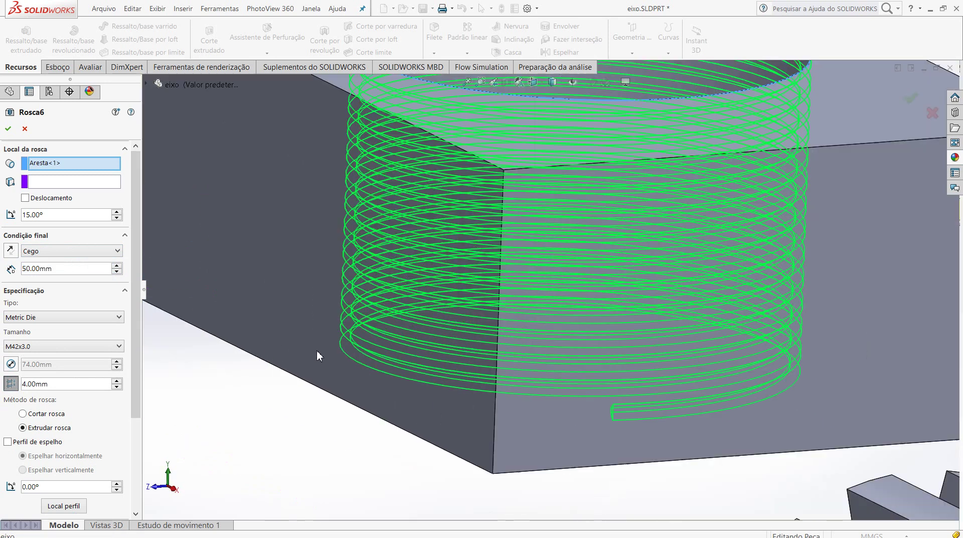
In Front view, set Rosca6 to end after 11.7 revolutions and accept the edit
left_click(543, 88)
left_click(549, 124)
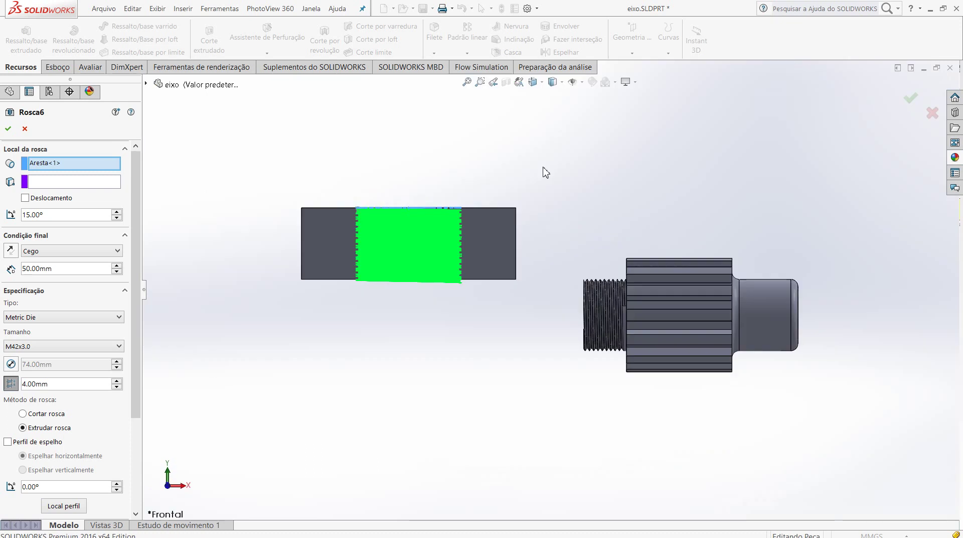
scroll(440, 285, "down", 2)
scroll(439, 281, "down", 3)
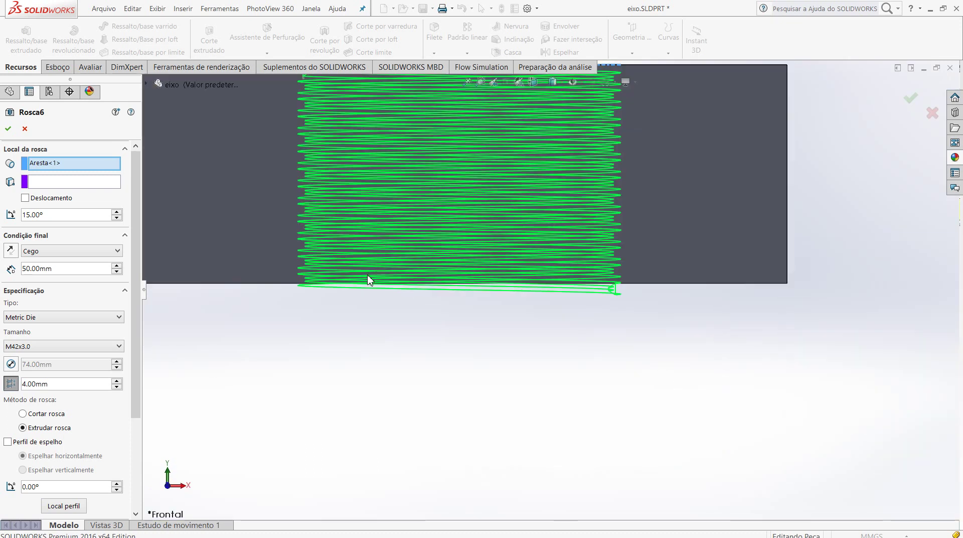
scroll(370, 279, "down", 3)
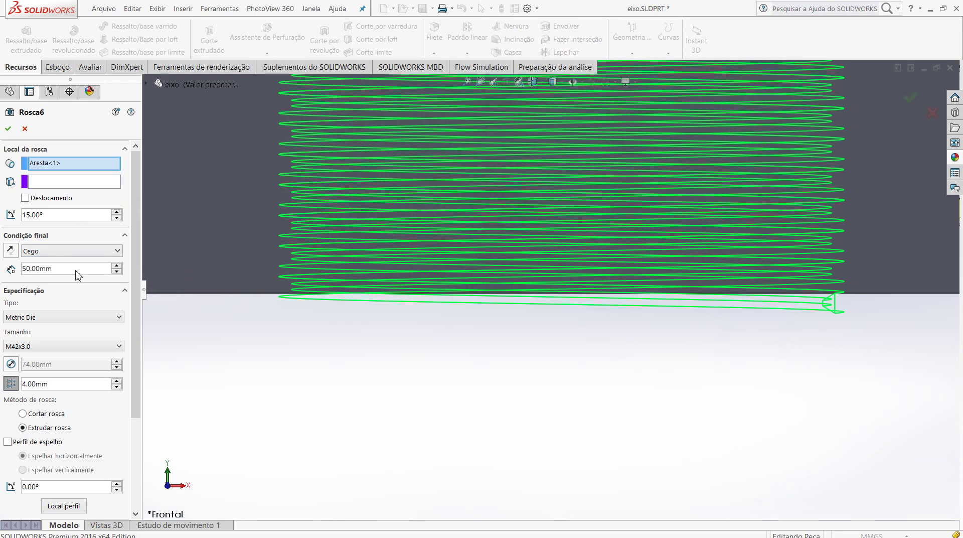
left_click(82, 252)
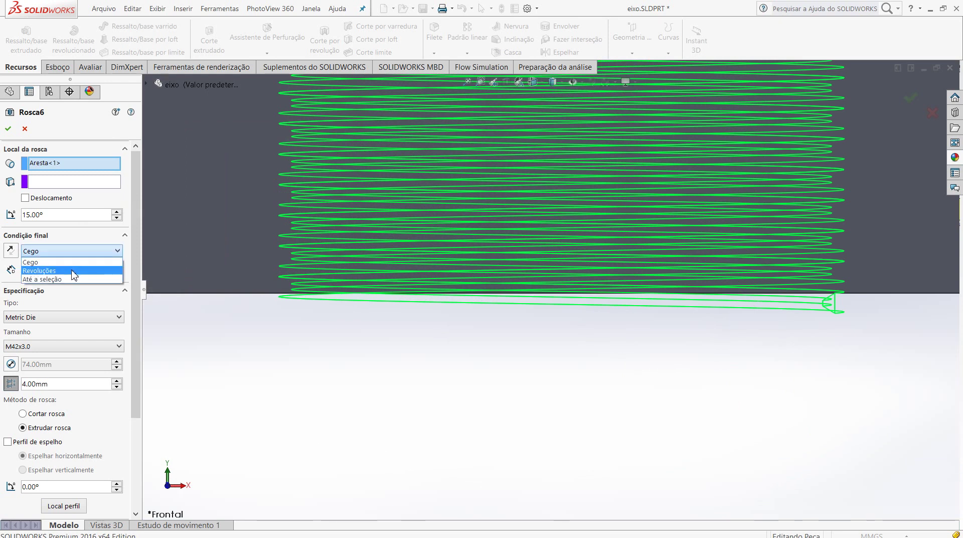
left_click(75, 274)
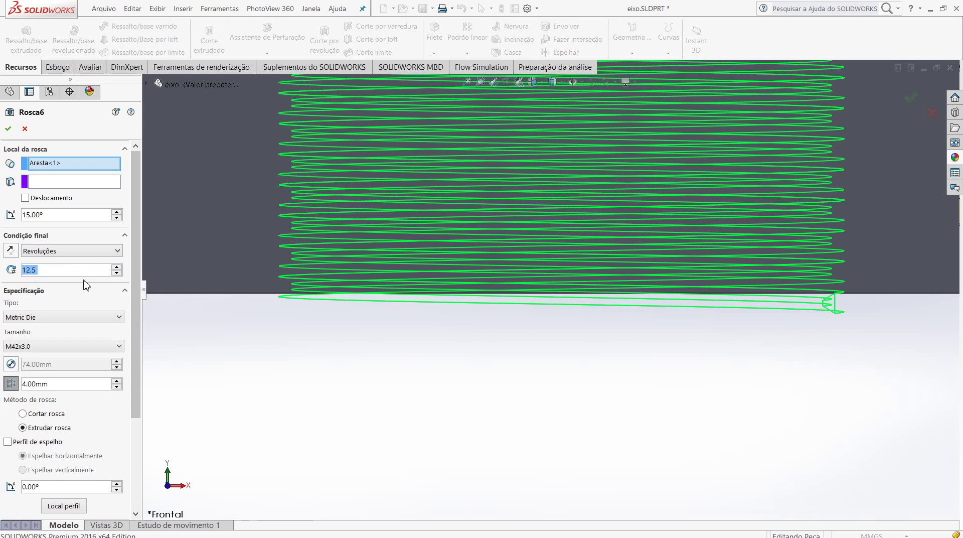
type("1")
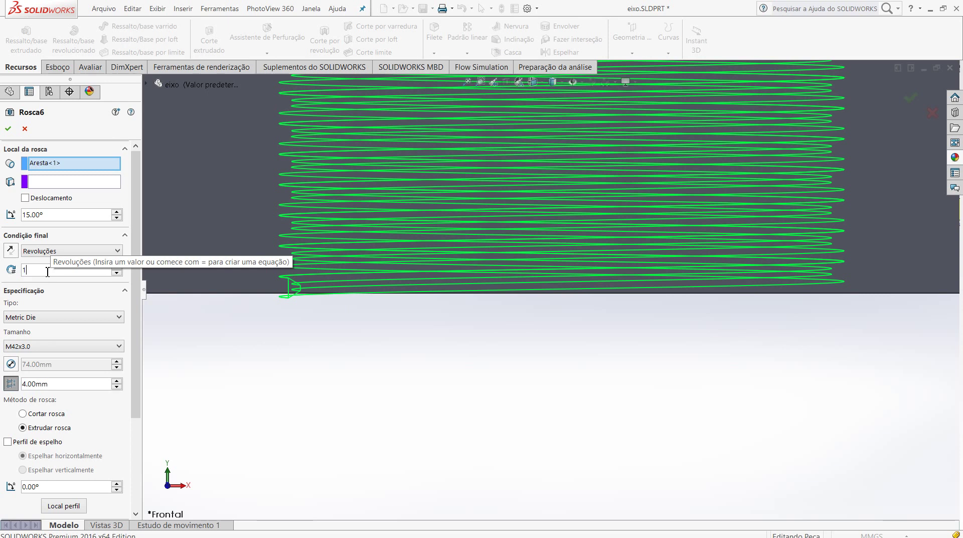
type("213")
key("BackSpace")
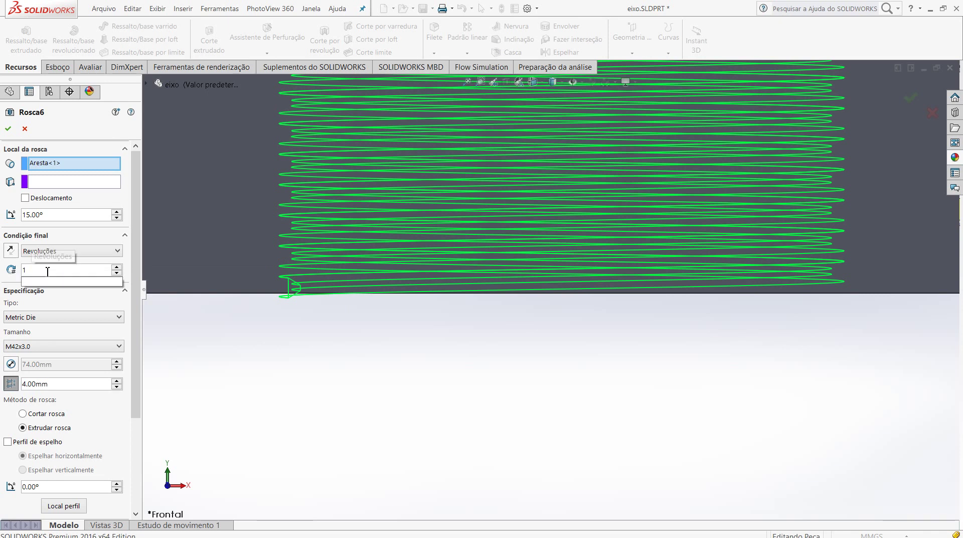
type("1.50")
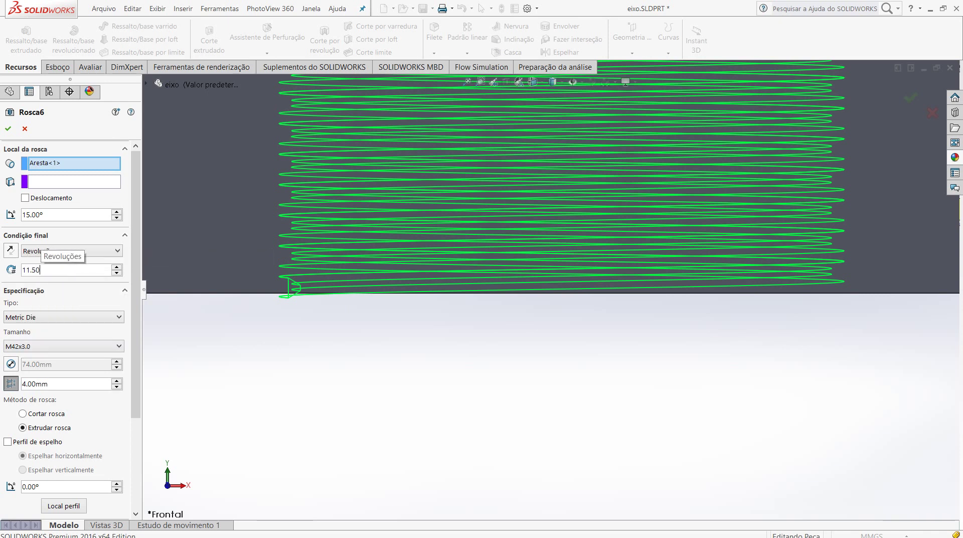
double_click(31, 270)
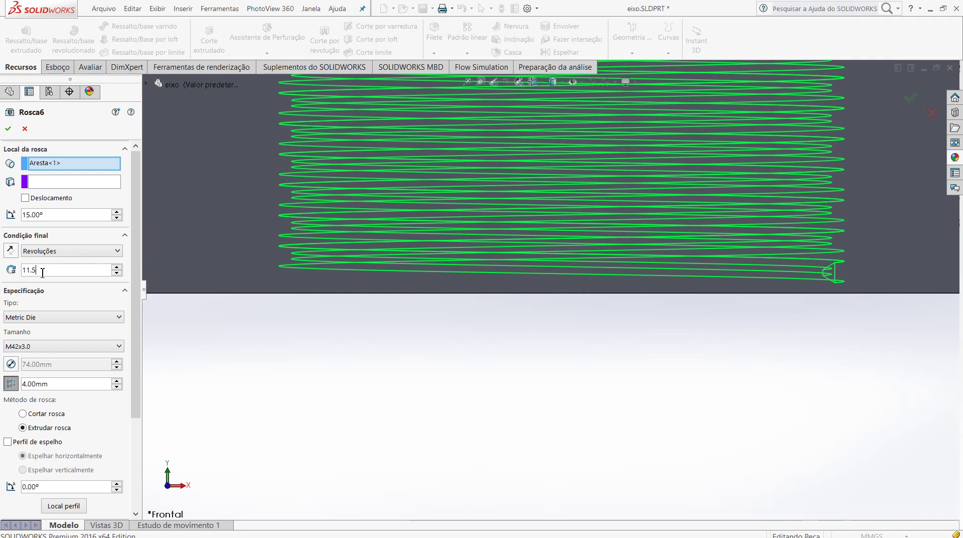
type("7")
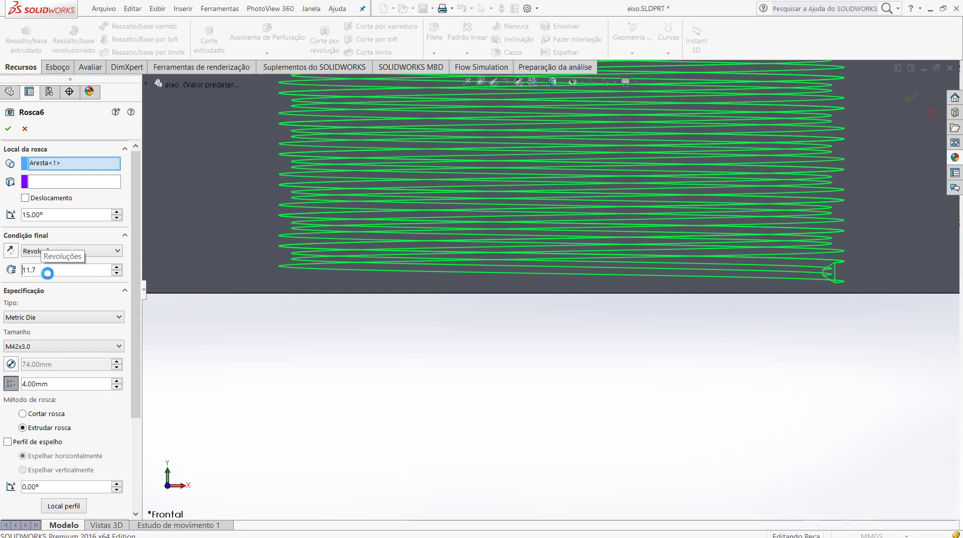
key("Return")
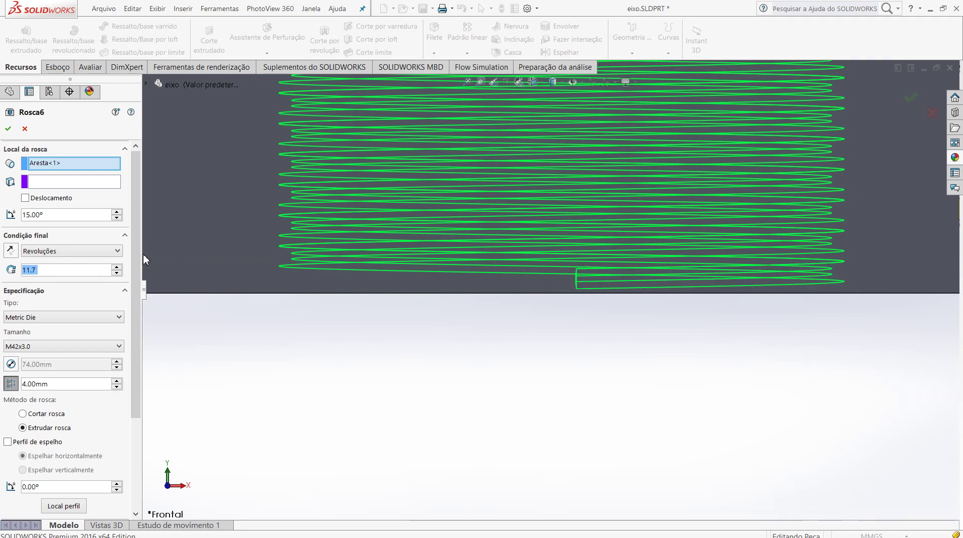
left_click(8, 129)
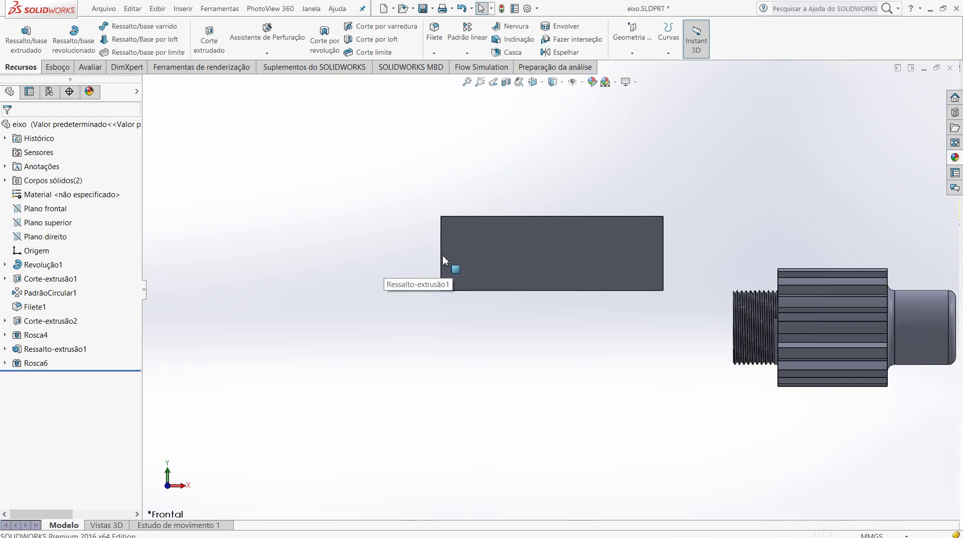
Orbit and zoom around the threaded hole, then section the model on the front plane
middle_click_drag(442, 259, 405, 331)
scroll(566, 284, "down", 3)
scroll(565, 286, "down", 2)
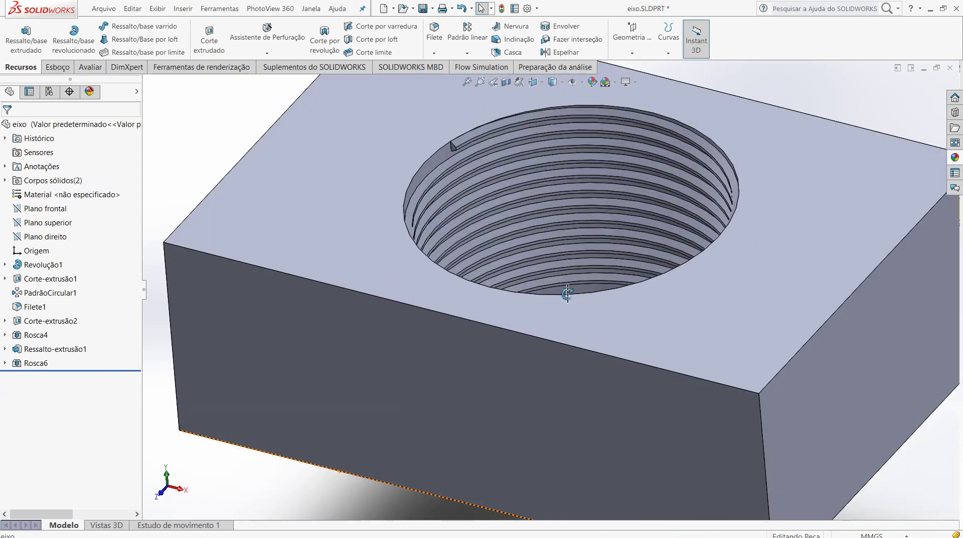
scroll(563, 301, "down", 2)
scroll(567, 281, "down", 1)
scroll(577, 248, "down", 2)
middle_click_drag(577, 248, 576, 243)
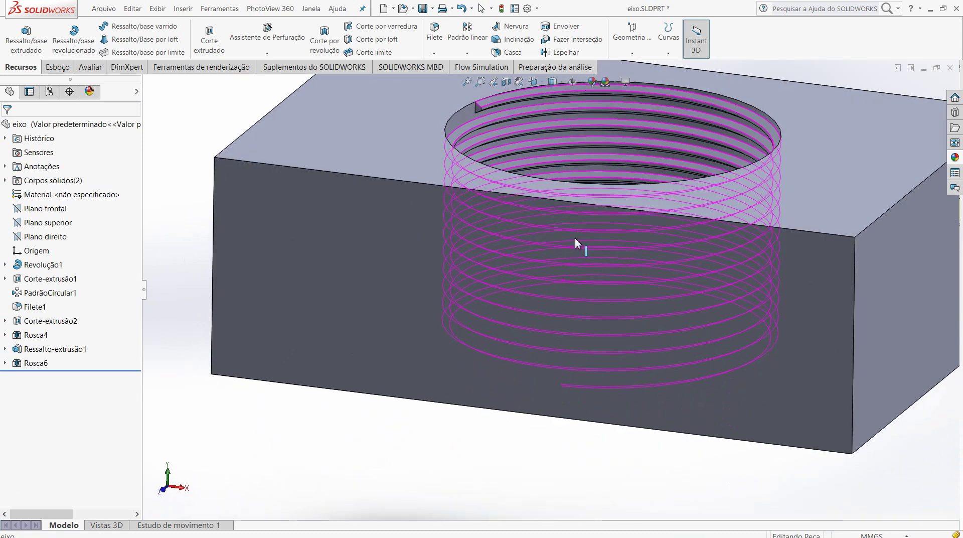
left_click(507, 82)
mouse_move(473, 344)
middle_mouse_down()
mouse_move(526, 279)
mouse_move(571, 301)
mouse_move(516, 307)
mouse_move(498, 336)
mouse_move(564, 310)
mouse_move(486, 314)
mouse_move(476, 340)
mouse_move(499, 324)
middle_mouse_up()
Confirm the front-plane section, cutting the threaded block and the splined shaft in half
scroll(536, 301, "up", 5)
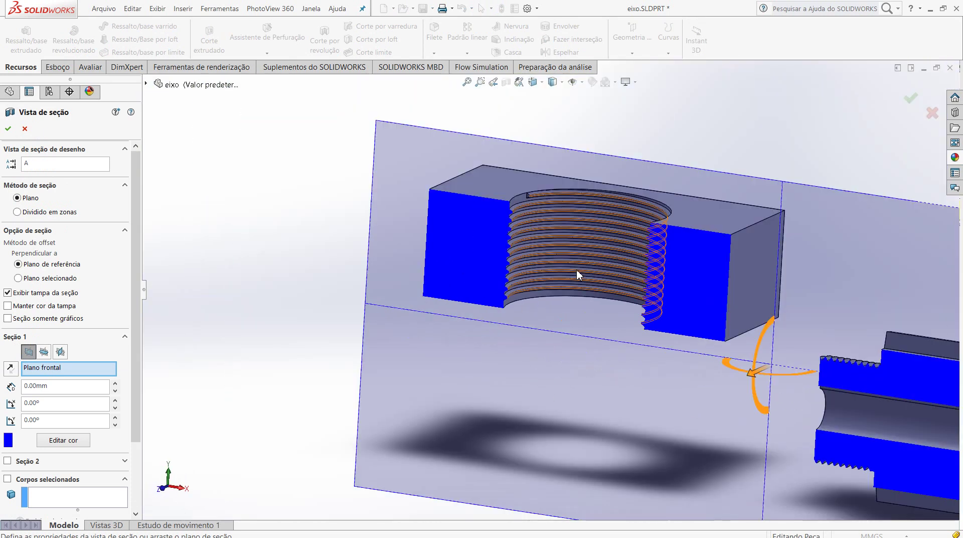
mouse_move(562, 257)
middle_mouse_down()
mouse_move(667, 296)
mouse_move(690, 277)
mouse_move(690, 293)
middle_mouse_up()
scroll(689, 294, "down", 3)
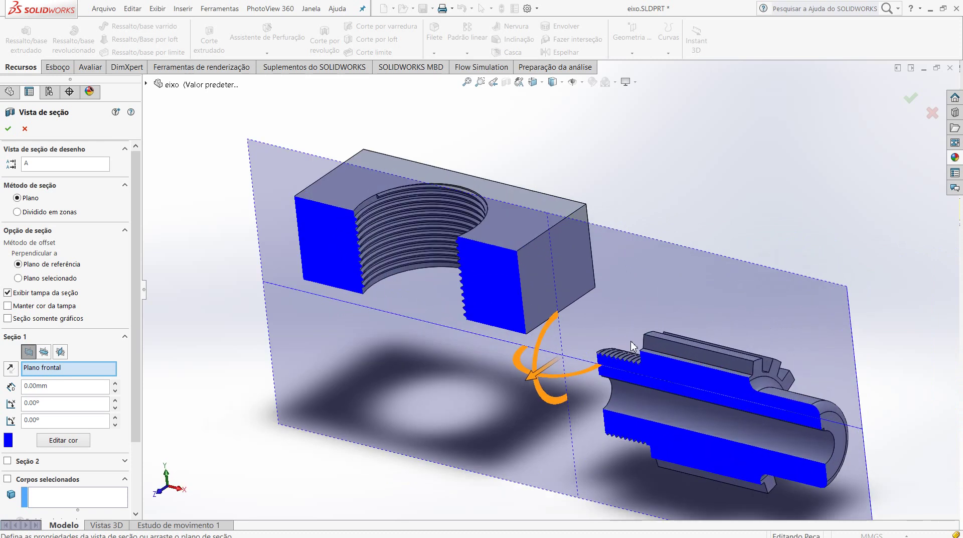
middle_click_drag(635, 343, 642, 335)
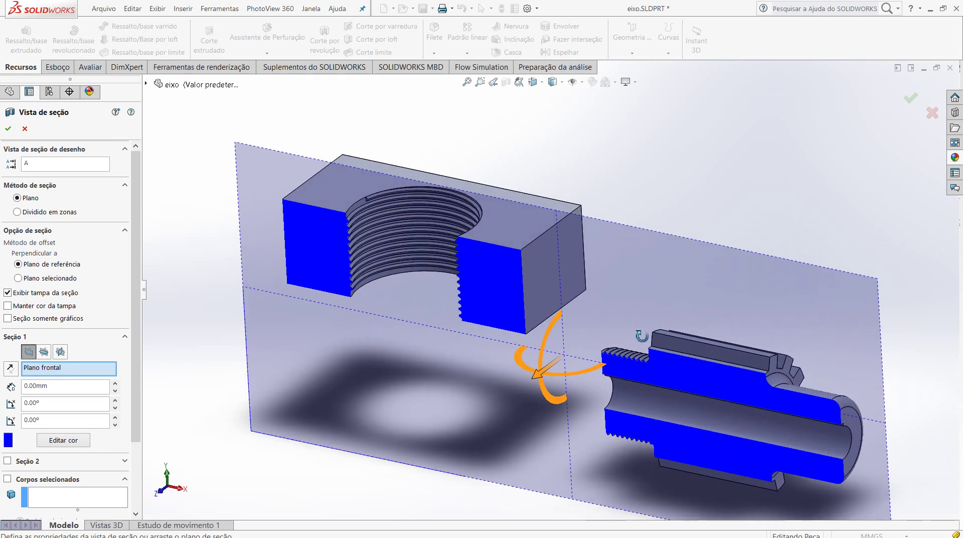
left_click(9, 130)
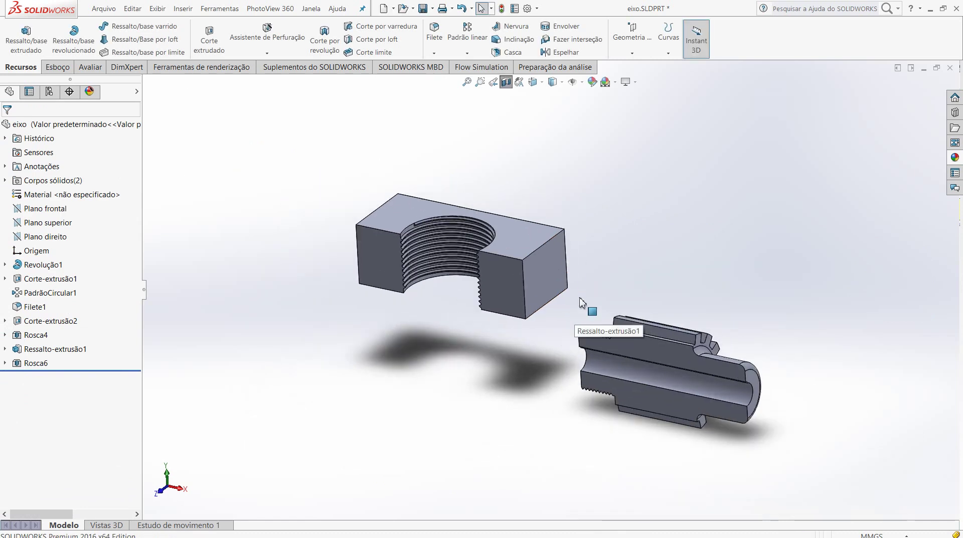
mouse_move(557, 335)
middle_mouse_down()
mouse_move(605, 251)
mouse_move(583, 360)
mouse_move(576, 318)
mouse_move(555, 345)
mouse_move(575, 287)
mouse_move(565, 337)
middle_mouse_up()
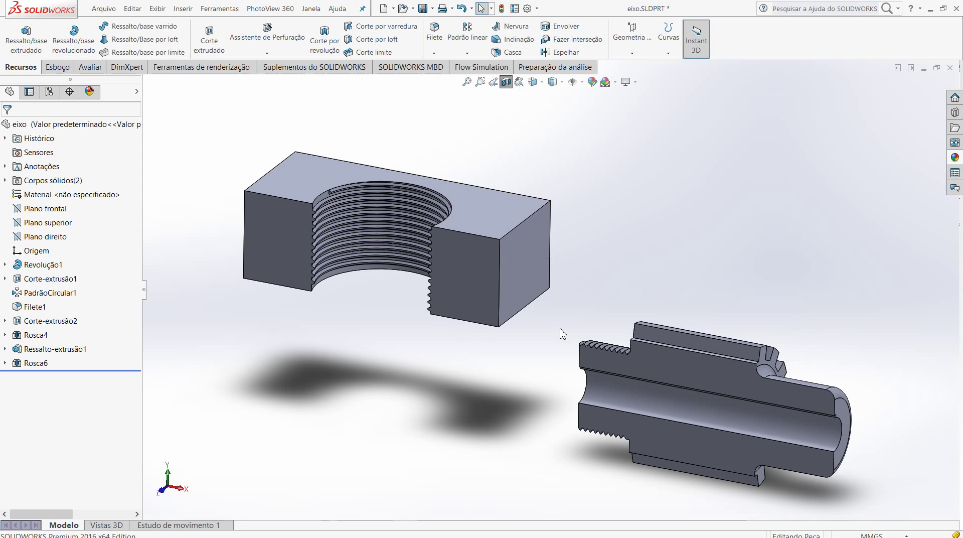